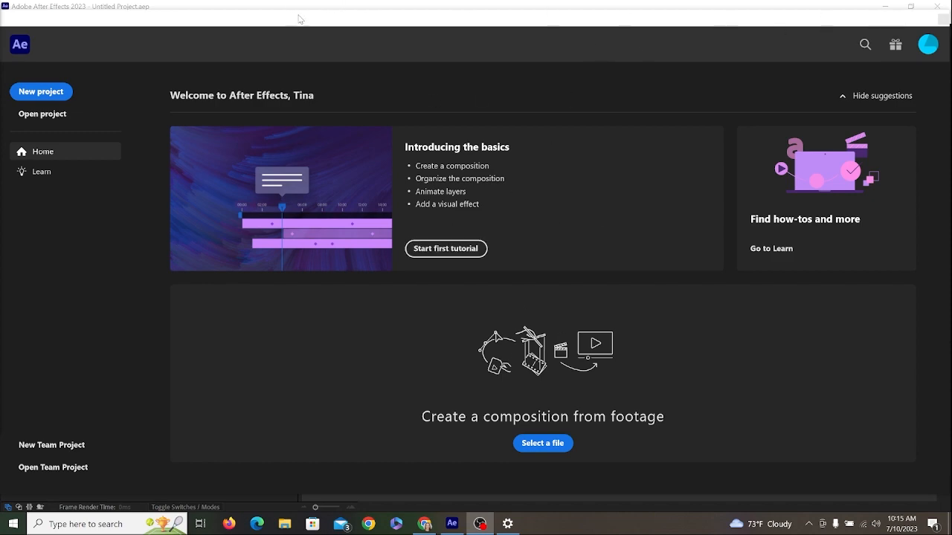
- Start a new project and save it as Untitled Project in the D:\DigitalArt\IMPTraining folder
{"action": "mouse_move", "coordinate": [299, 19]}
{"action": "left_mouse_down"}
{"action": "mouse_move", "coordinate": [352, 406]}
{"action": "mouse_move", "coordinate": [354, 533]}
{"action": "mouse_move", "coordinate": [318, 5]}
{"action": "mouse_move", "coordinate": [319, 38]}
{"action": "mouse_move", "coordinate": [327, 28]}
{"action": "mouse_move", "coordinate": [314, 27]}
{"action": "left_mouse_up"}
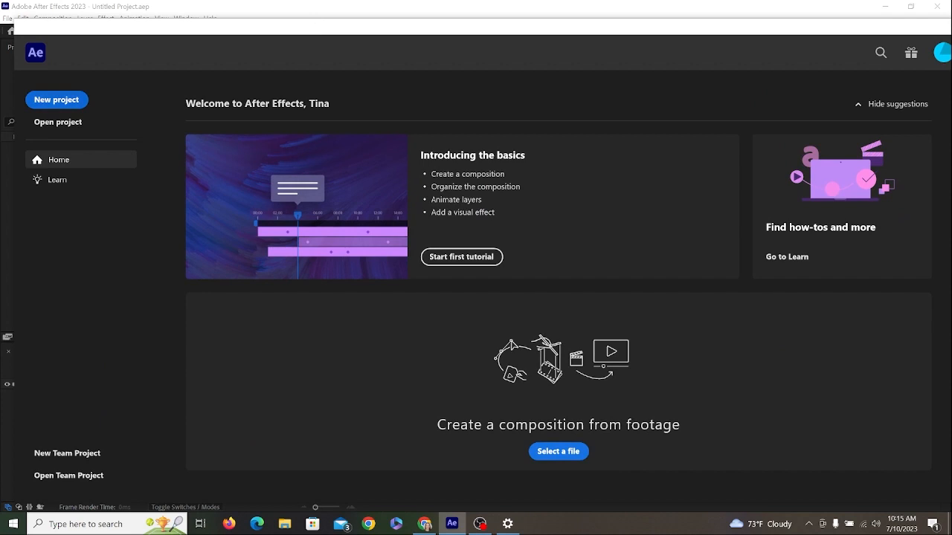
{"action": "left_click", "coordinate": [87, 104]}
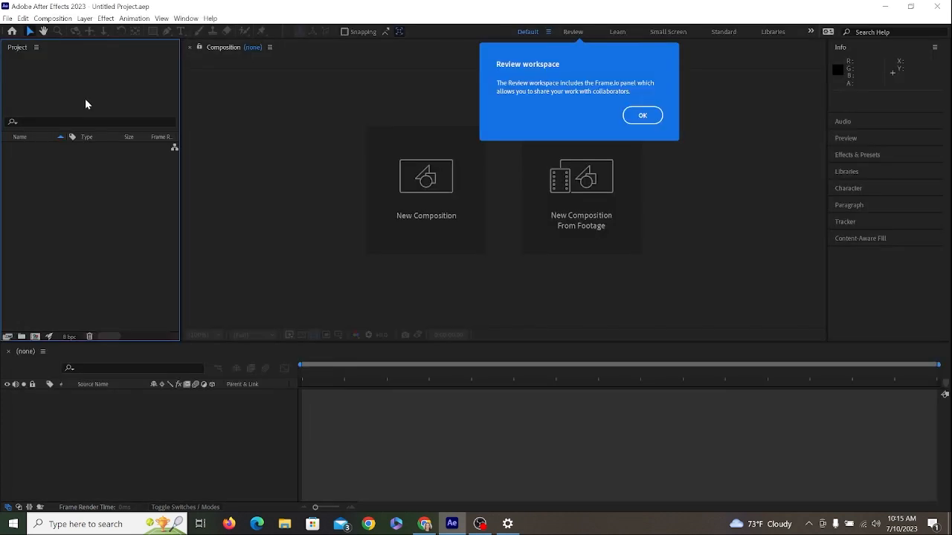
{"action": "left_click", "coordinate": [7, 18]}
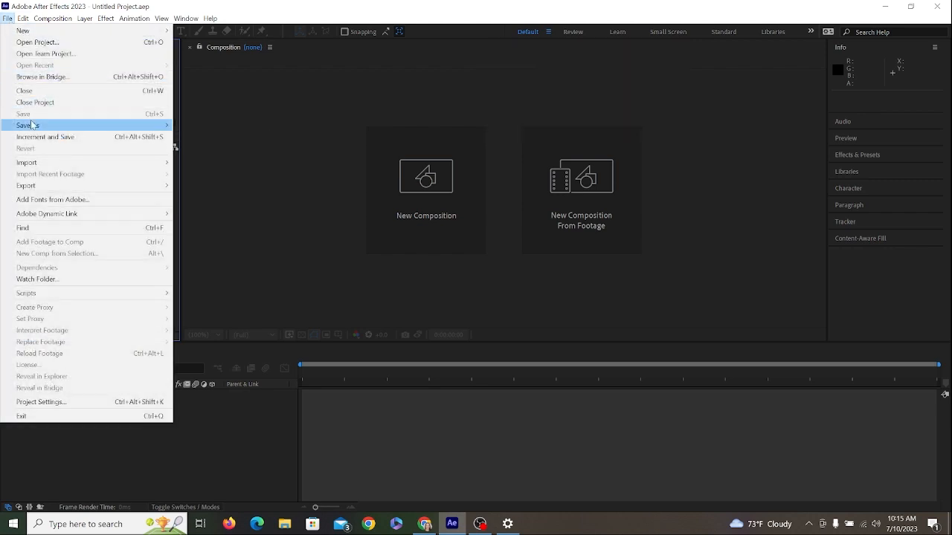
{"action": "mouse_move", "coordinate": [31, 125]}
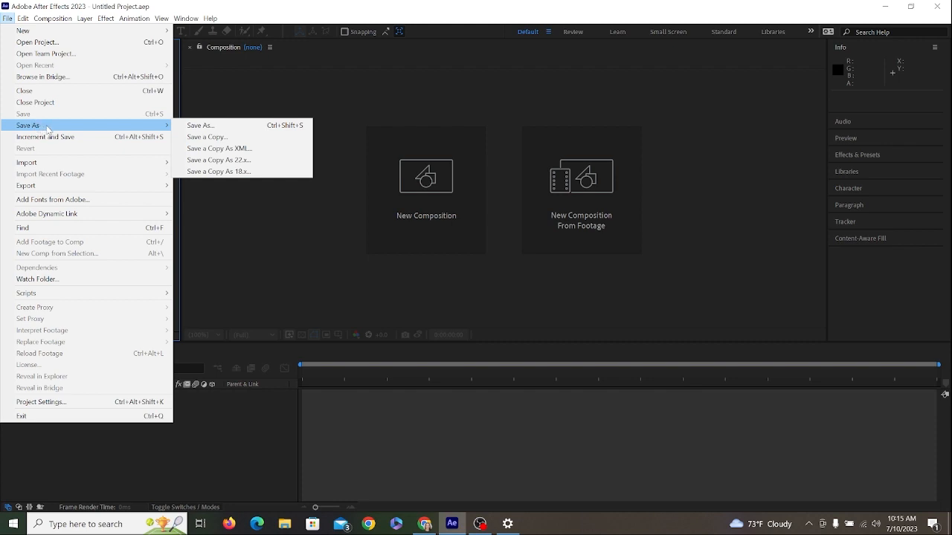
{"action": "left_click", "coordinate": [208, 126]}
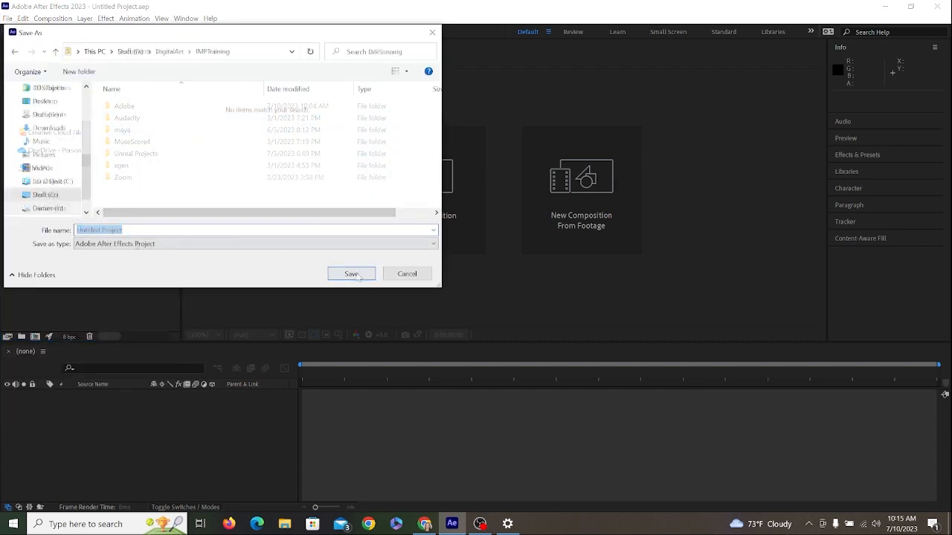
{"action": "key", "text": "Return"}
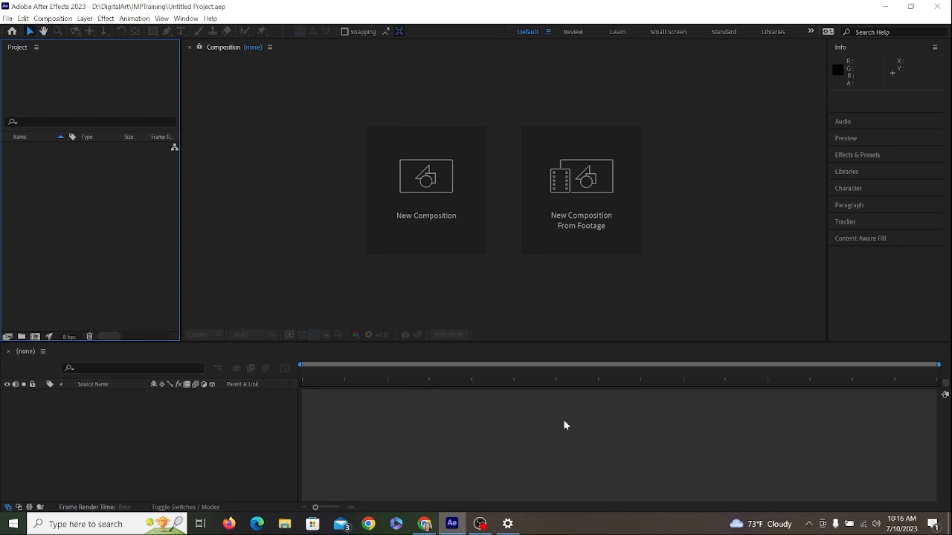
- Create the composition Comp 1 with the HD 1920x1080 29.97 fps preset, a 30-second duration and a black background
{"action": "left_click", "coordinate": [416, 187]}
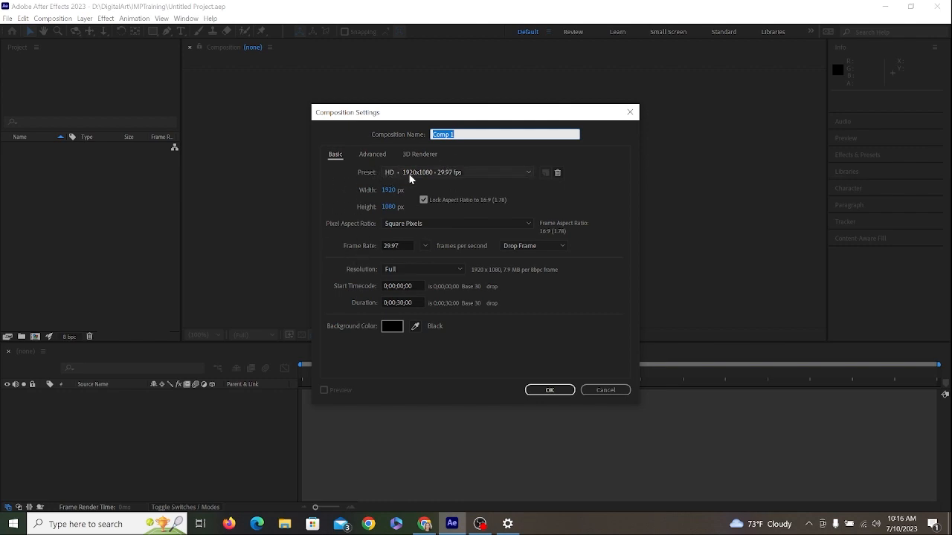
{"action": "left_click", "coordinate": [483, 176]}
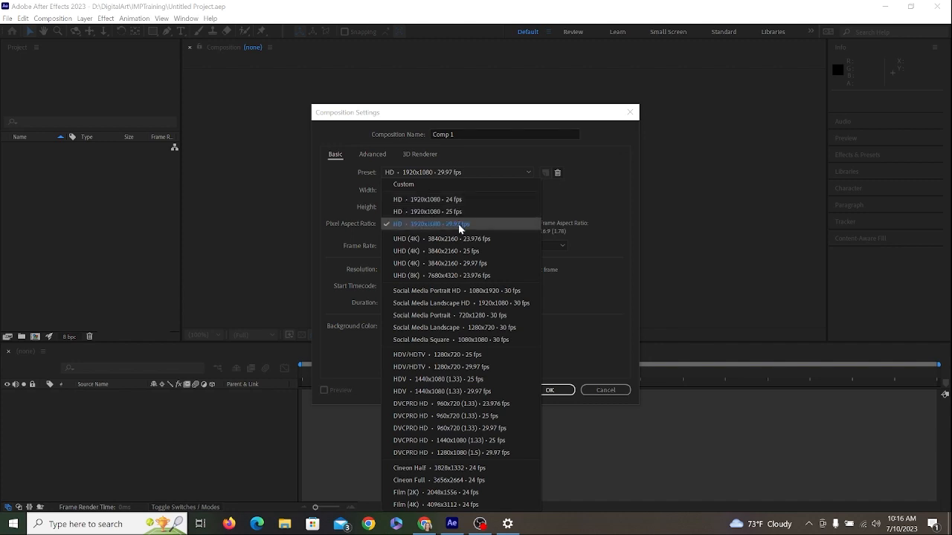
{"action": "left_click", "coordinate": [600, 364]}
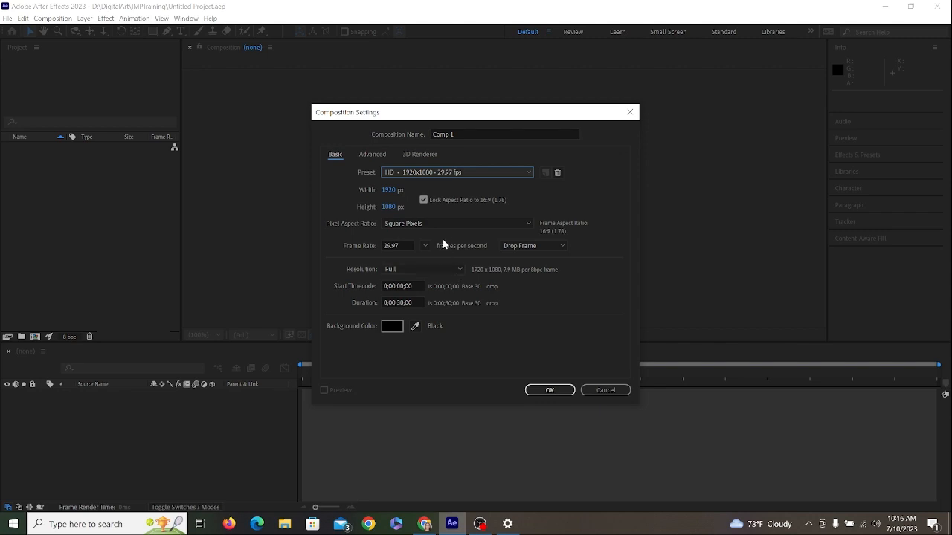
{"action": "left_click", "coordinate": [375, 151]}
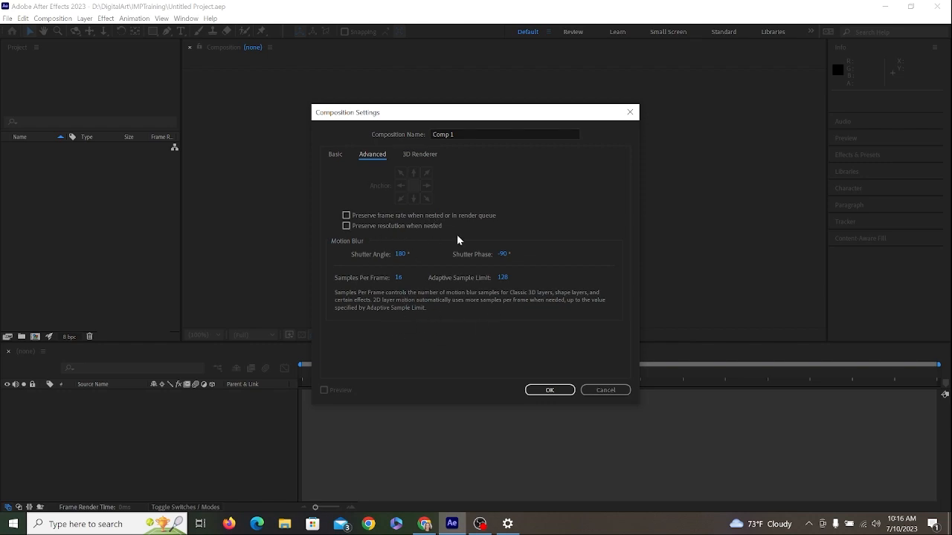
{"action": "left_click", "coordinate": [417, 157]}
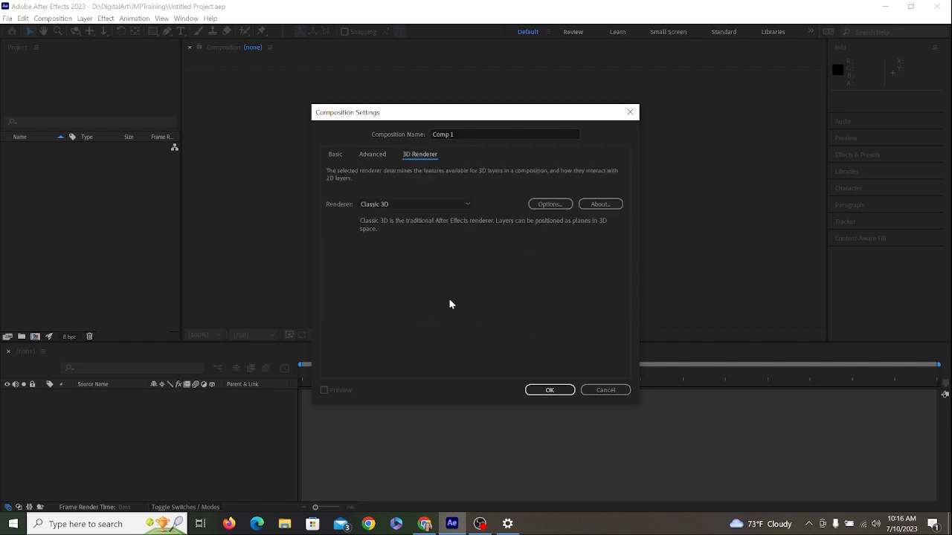
{"action": "left_click", "coordinate": [335, 156]}
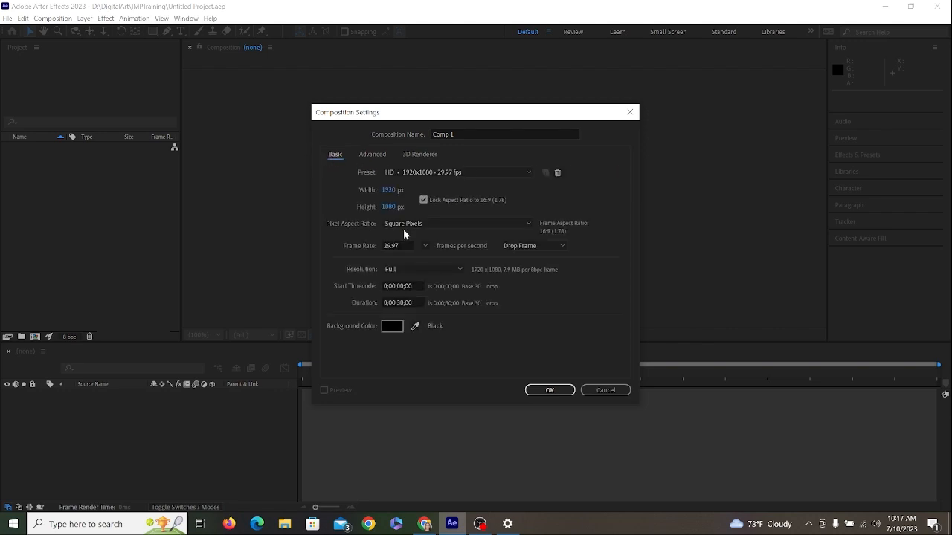
{"action": "left_click", "coordinate": [556, 390]}
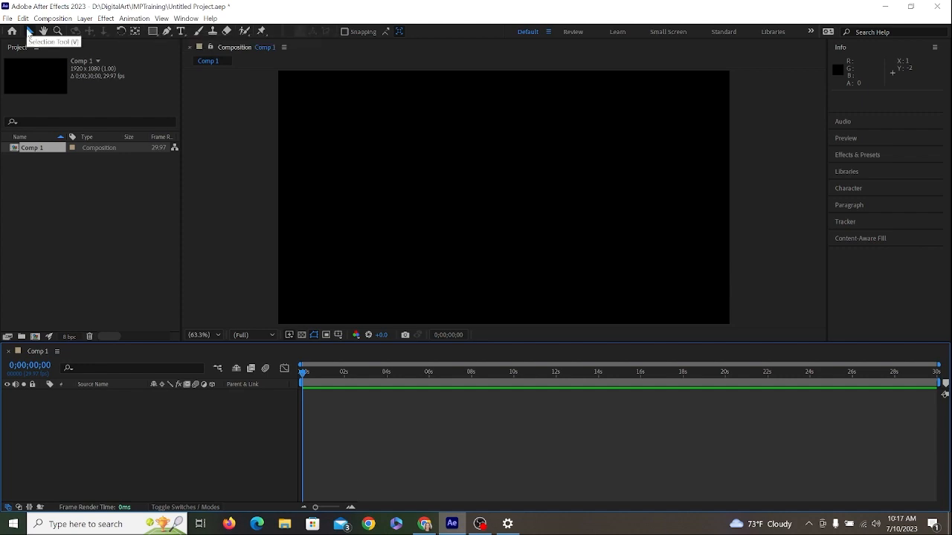
- Draw a large rectangle shape around the middle of the composition with the Rectangle tool
{"action": "left_click", "coordinate": [154, 31]}
{"action": "left_click", "coordinate": [359, 117]}
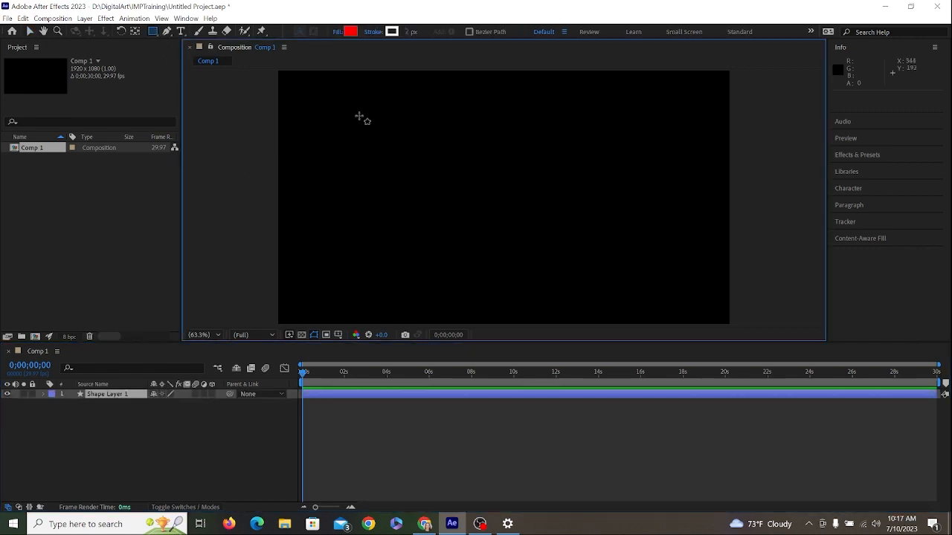
{"action": "left_click_drag", "start_coordinate": [360, 116], "coordinate": [597, 287]}
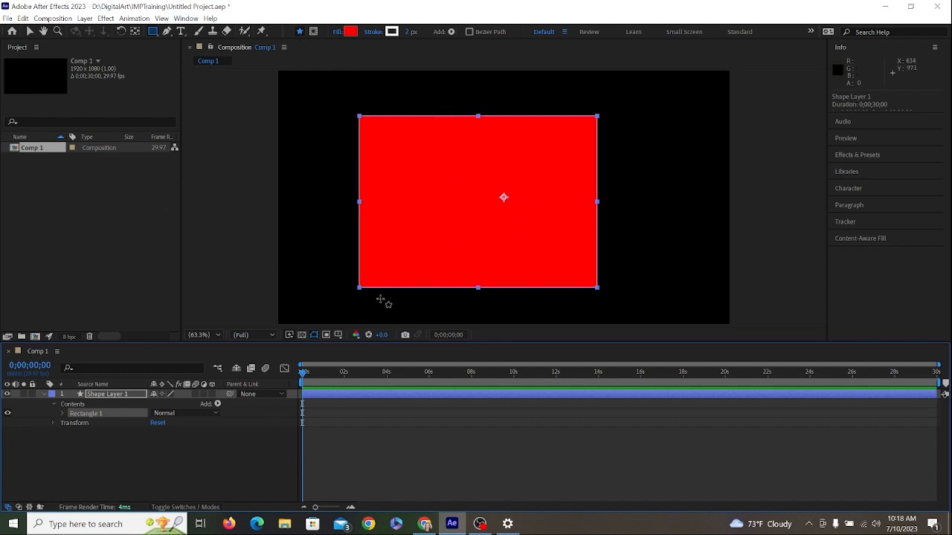
- Set the rectangle's fill colour to the medium blue 5675E6
{"action": "left_click", "coordinate": [351, 32]}
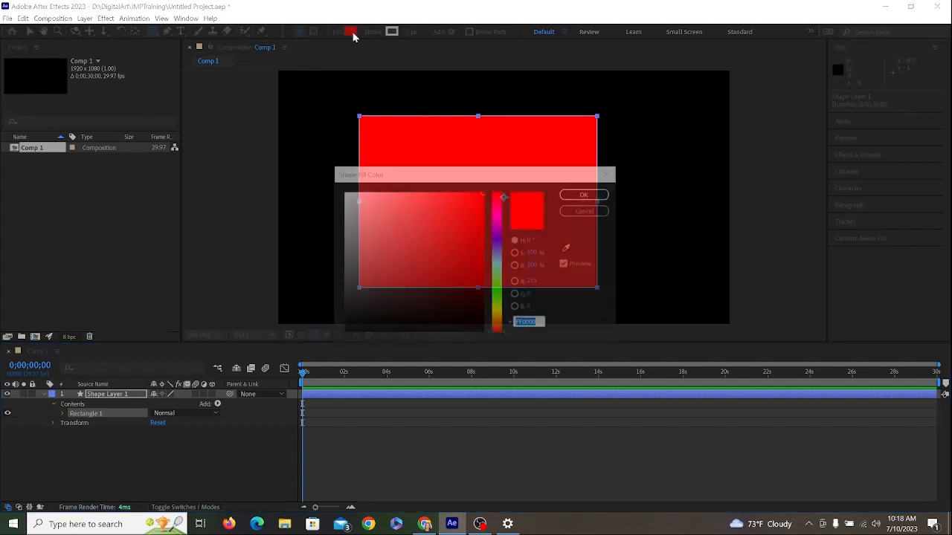
{"action": "left_click", "coordinate": [497, 244]}
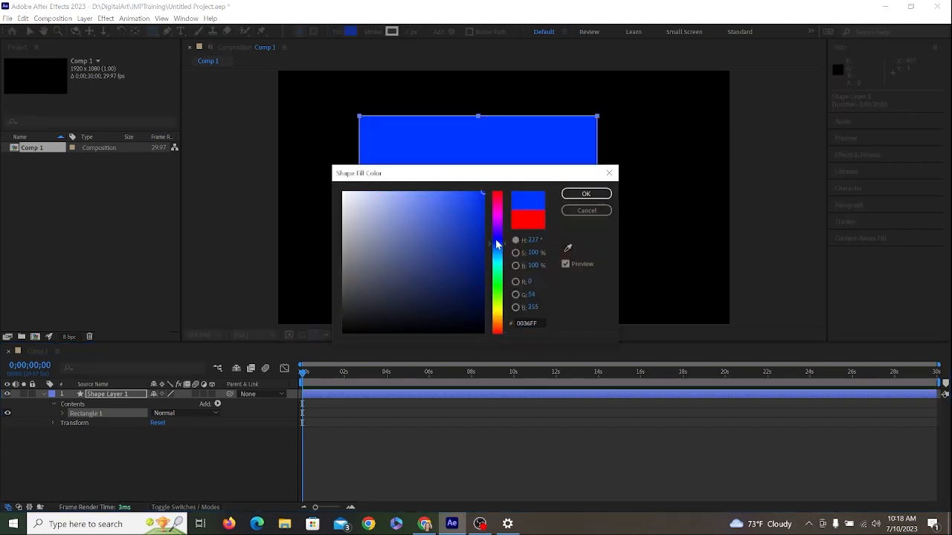
{"action": "left_click", "coordinate": [425, 204]}
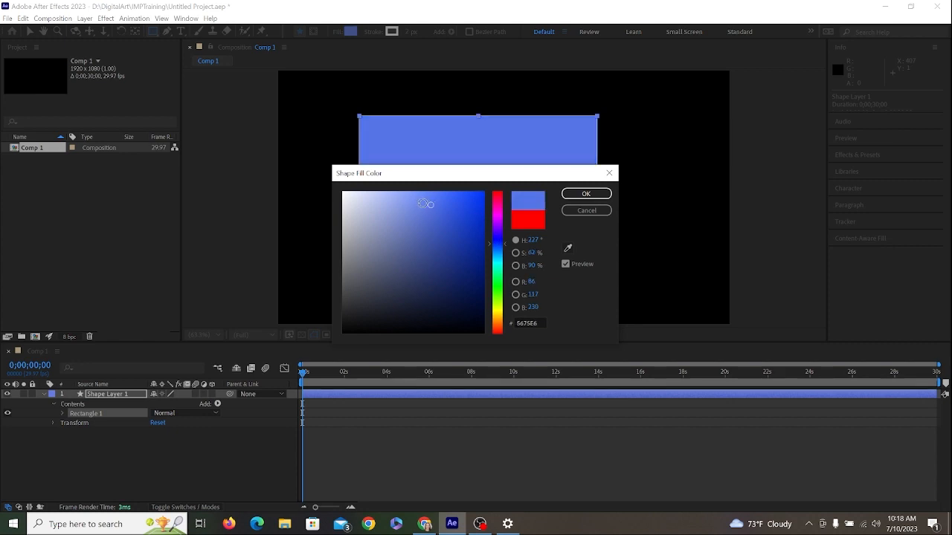
{"action": "left_click", "coordinate": [610, 195]}
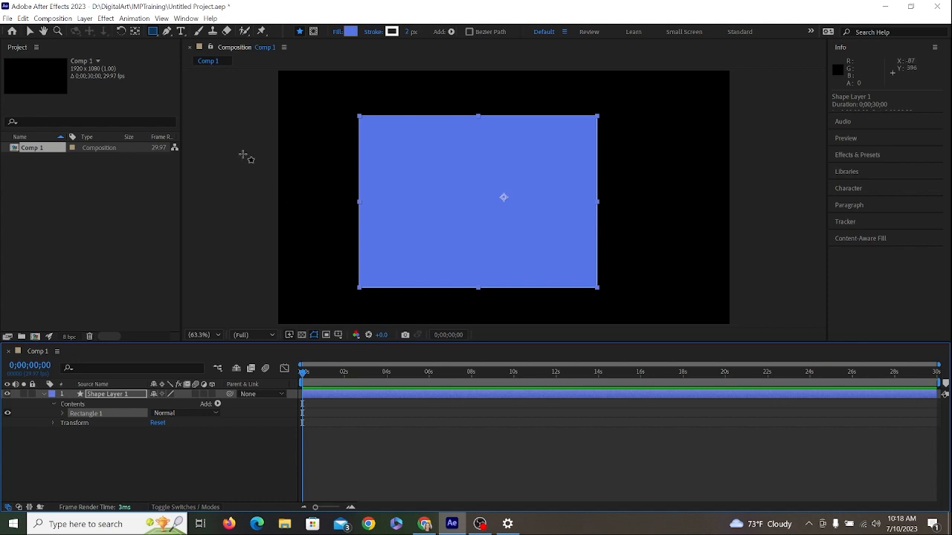
- Enlarge and reposition the blue rectangle so that it covers the whole composition frame
{"action": "left_click", "coordinate": [30, 31]}
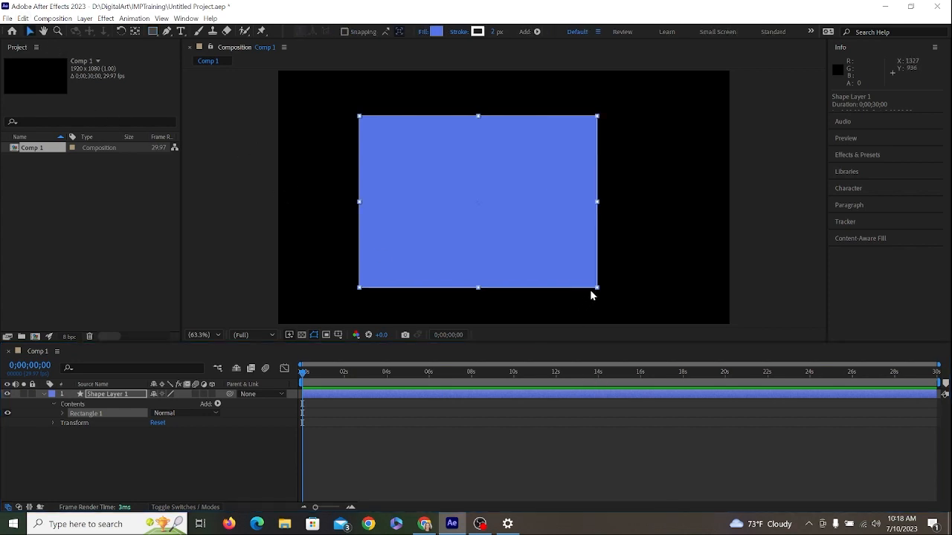
{"action": "left_click_drag", "start_coordinate": [597, 288], "coordinate": [707, 325]}
{"action": "left_click_drag", "start_coordinate": [563, 260], "coordinate": [581, 247]}
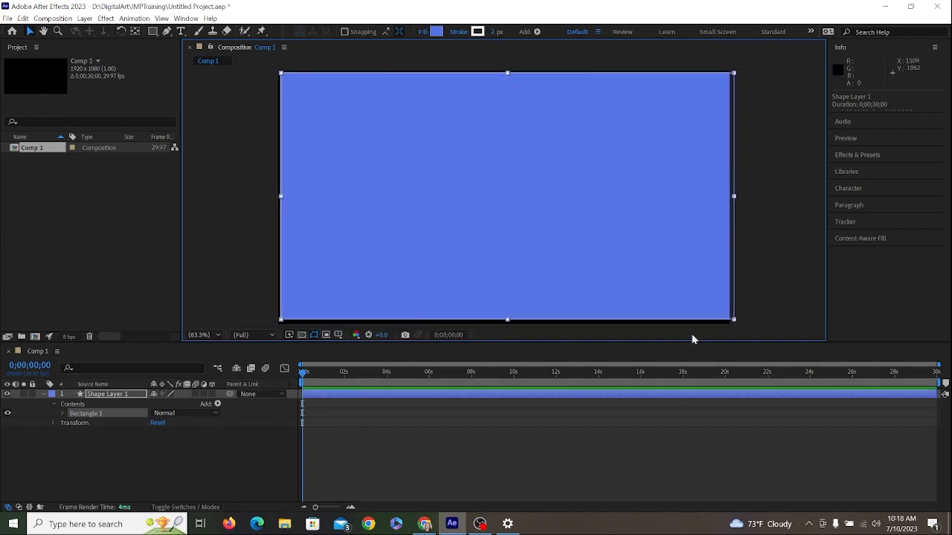
{"action": "left_click_drag", "start_coordinate": [734, 320], "coordinate": [732, 333]}
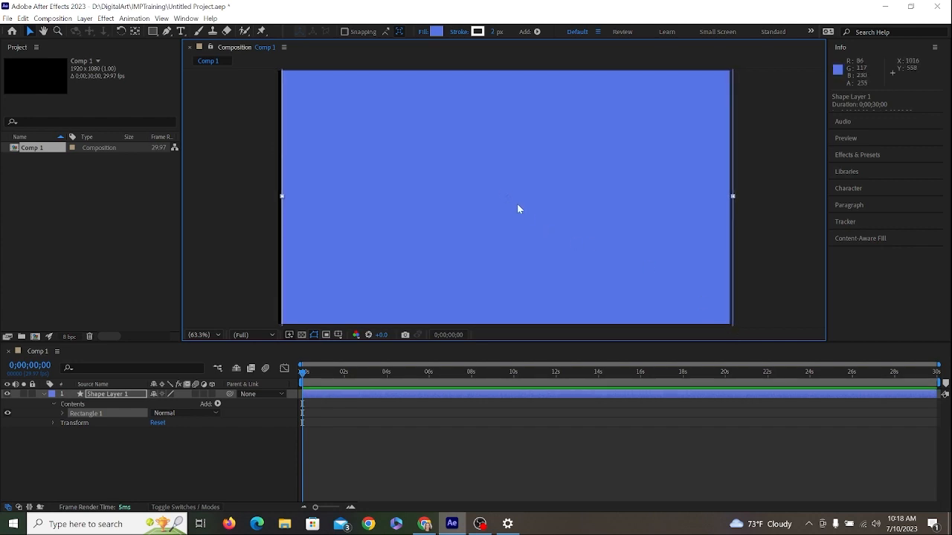
{"action": "left_click_drag", "start_coordinate": [538, 217], "coordinate": [535, 216]}
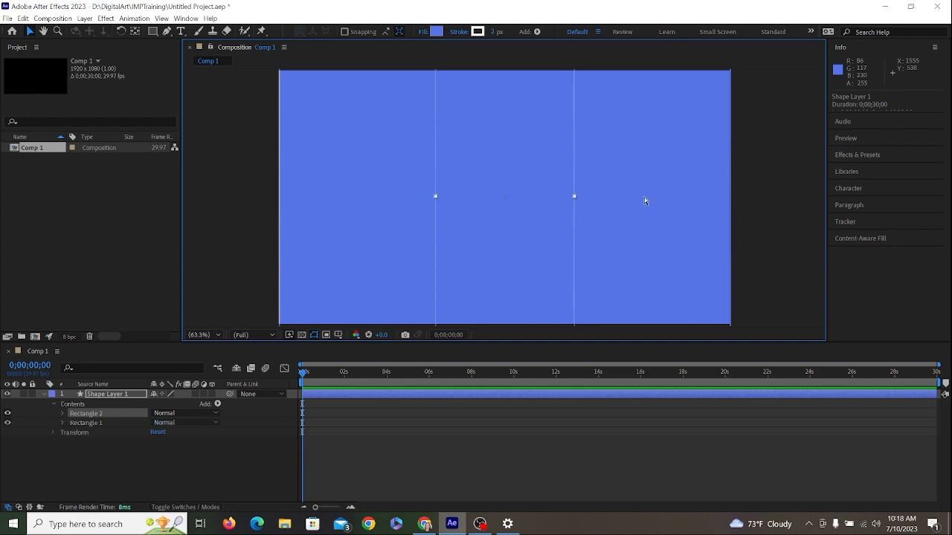
- Undo the duplicated narrow rectangle and the trial move of the full-frame rectangle
{"action": "key", "text": "ctrl+z"}
{"action": "key", "text": "ctrl+z"}
{"action": "key", "text": "ctrl+z"}
{"action": "key", "text": "ctrl+z"}
{"action": "key", "text": "ctrl+z"}
{"action": "key", "text": "ctrl+z"}
{"action": "left_click_drag", "start_coordinate": [586, 197], "coordinate": [731, 209]}
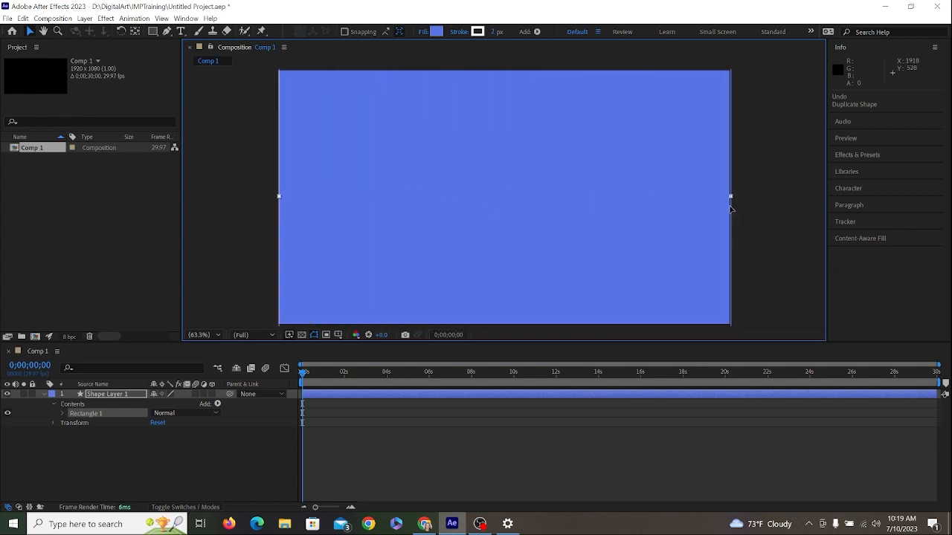
{"action": "left_click_drag", "start_coordinate": [279, 197], "coordinate": [349, 241]}
{"action": "key", "text": "ctrl+z"}
{"action": "key", "text": "ctrl+z"}
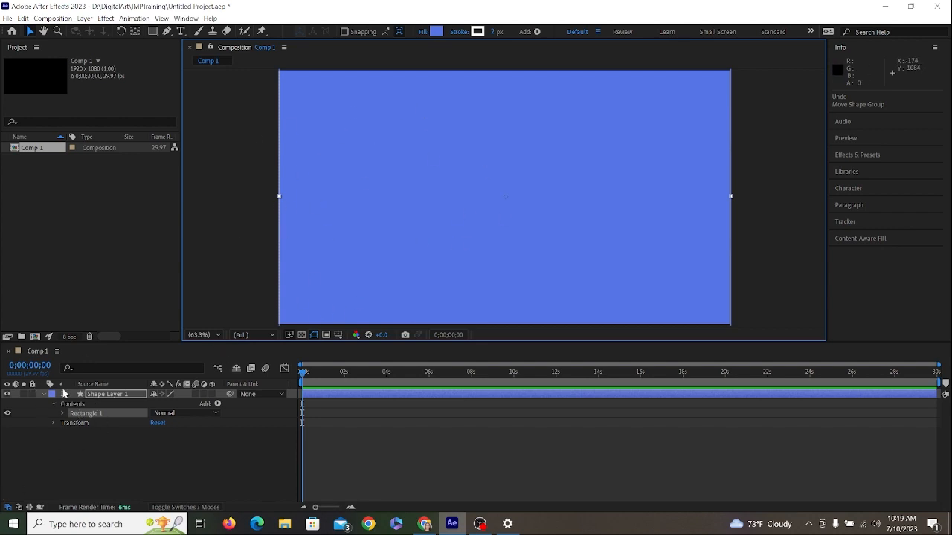
- Rename the rectangle's shape layer as Background and lock it
{"action": "left_click", "coordinate": [132, 395]}
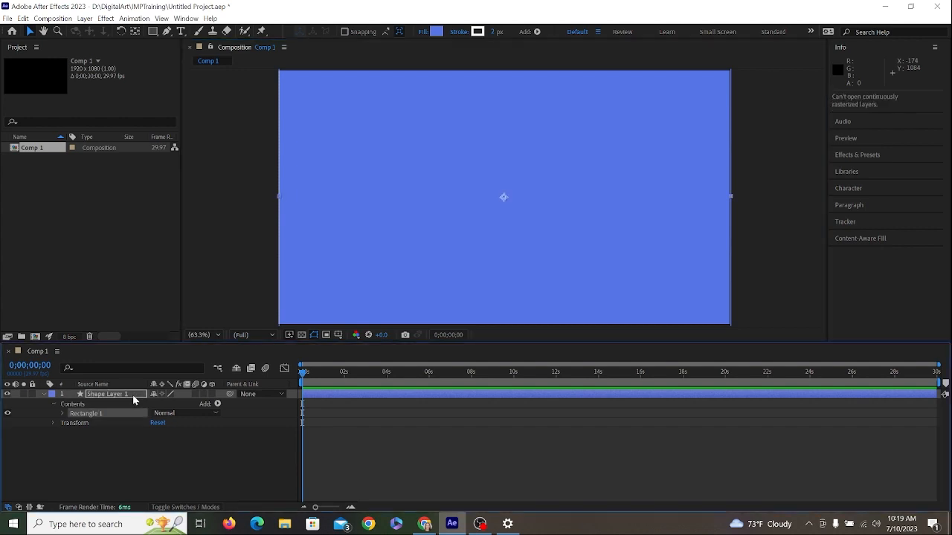
{"action": "right_click", "coordinate": [133, 397]}
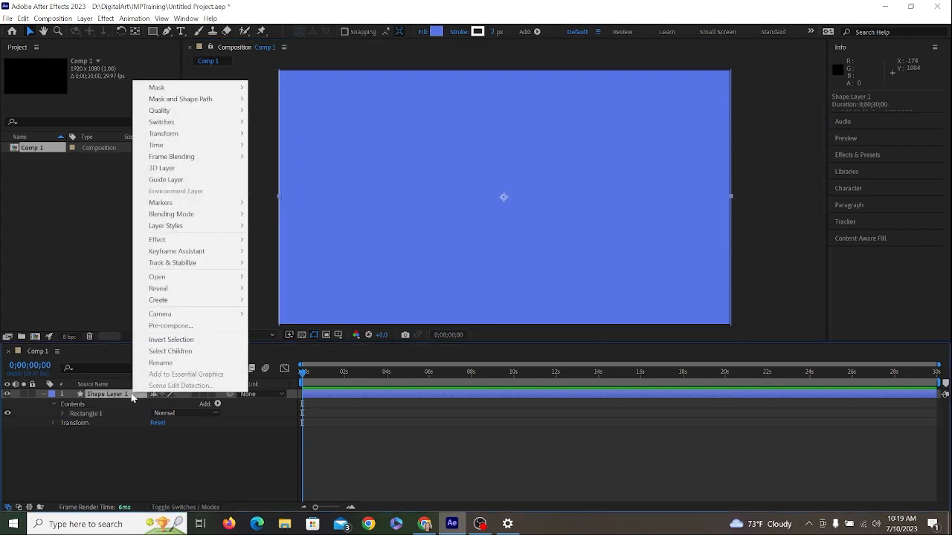
{"action": "left_click", "coordinate": [171, 362]}
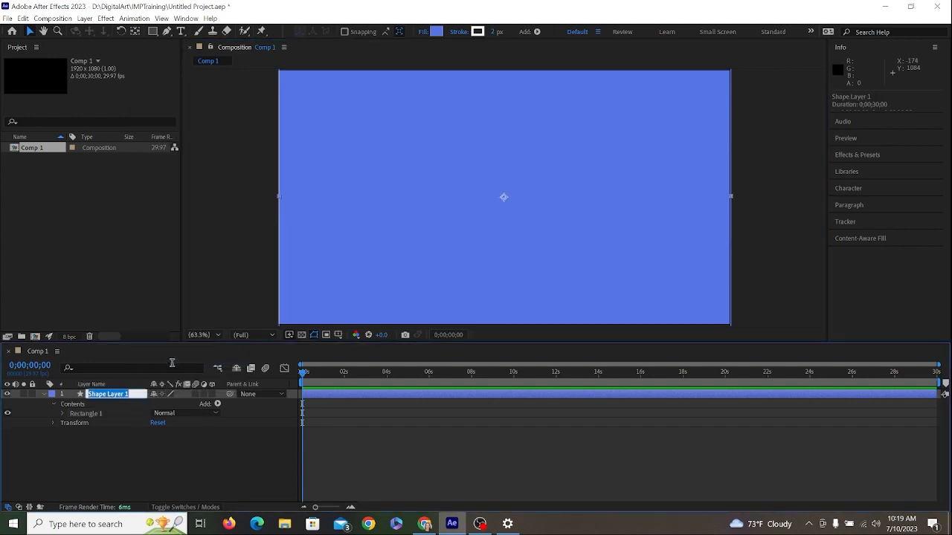
{"action": "type", "text": "N"}
{"action": "type", "text": "Background"}
{"action": "key", "text": "Return"}
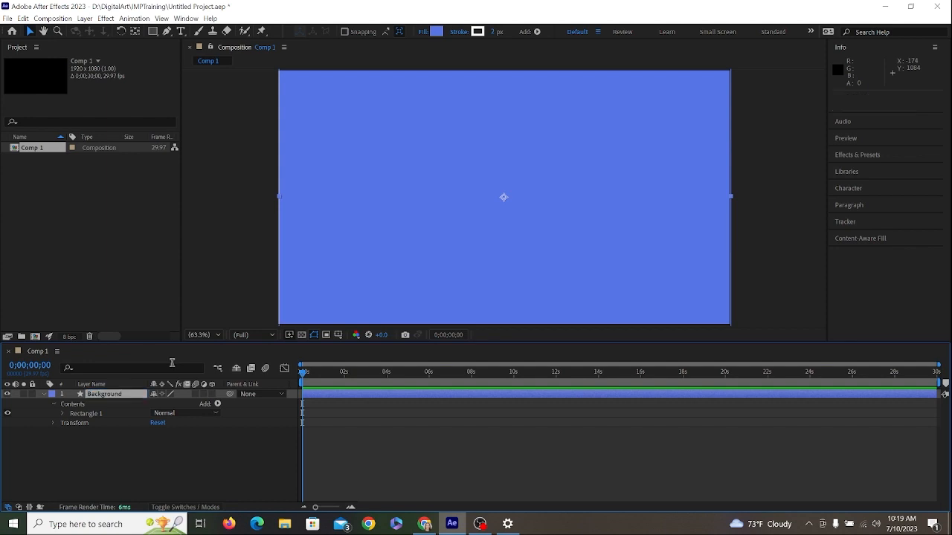
{"action": "left_click", "coordinate": [33, 394]}
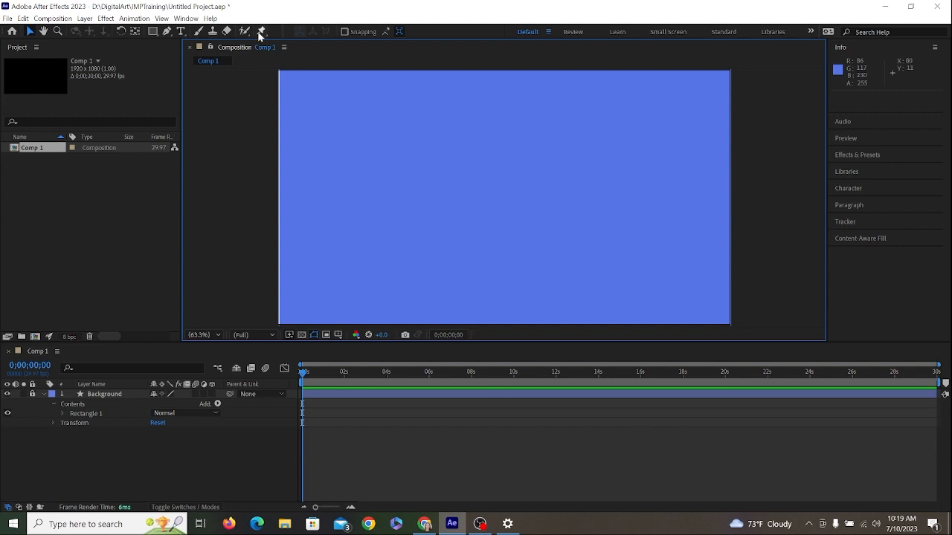
- Choose the Horizontal Type tool and look through the available font families
{"action": "left_click", "coordinate": [181, 31]}
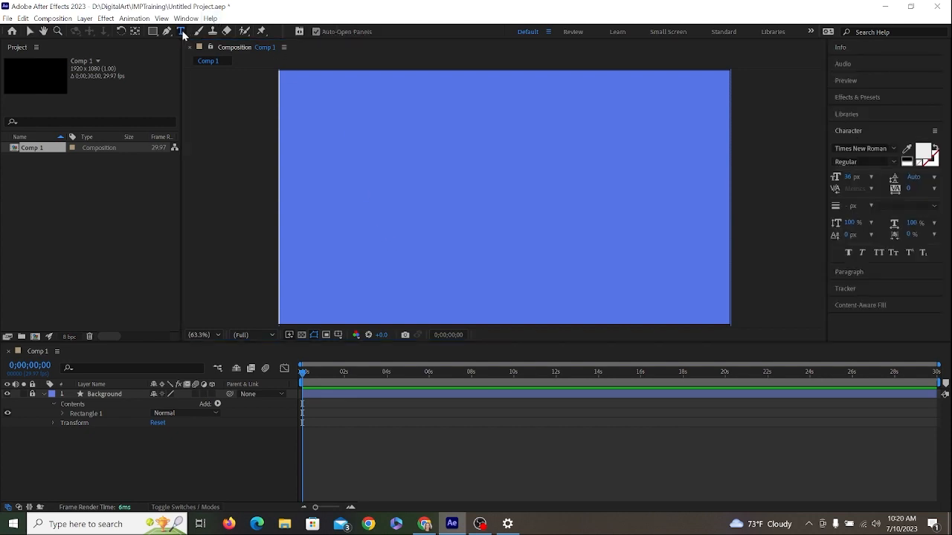
{"action": "left_click", "coordinate": [182, 33]}
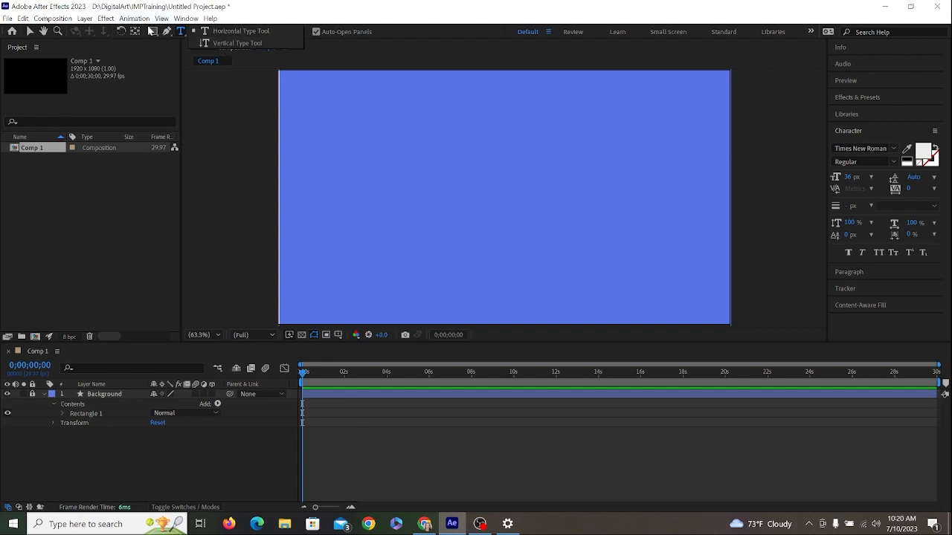
{"action": "left_click", "coordinate": [180, 31]}
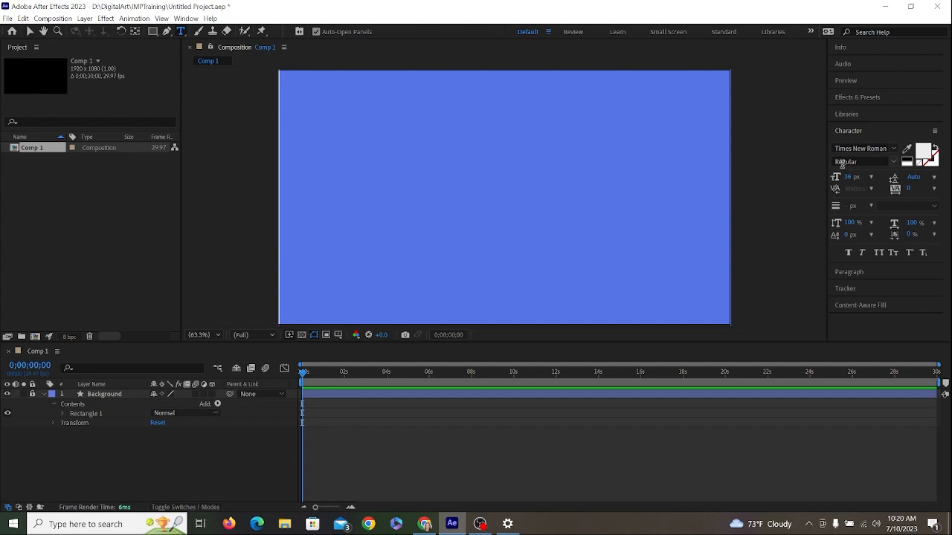
{"action": "left_click", "coordinate": [885, 147]}
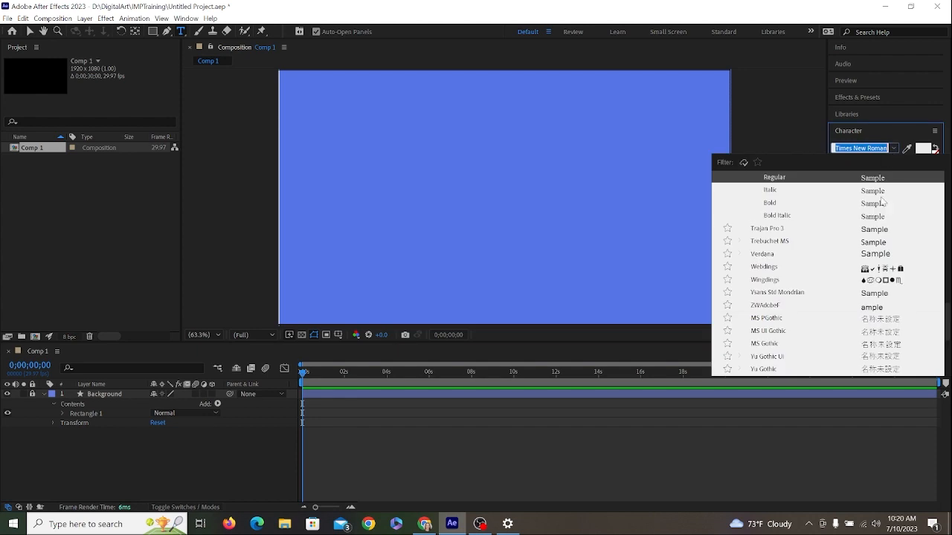
{"action": "scroll", "coordinate": [761, 305], "scroll_direction": "up", "scroll_amount": 10}
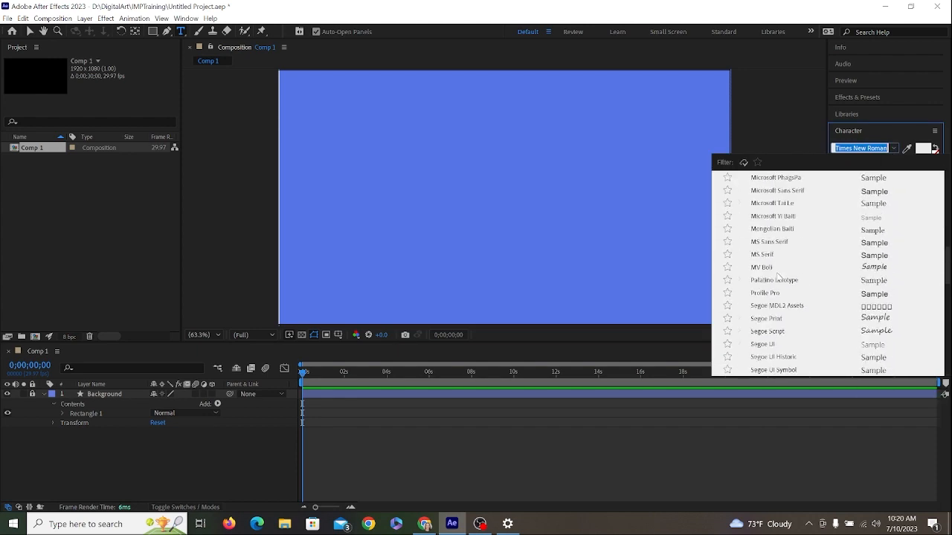
{"action": "scroll", "coordinate": [794, 264], "scroll_direction": "up", "scroll_amount": 4}
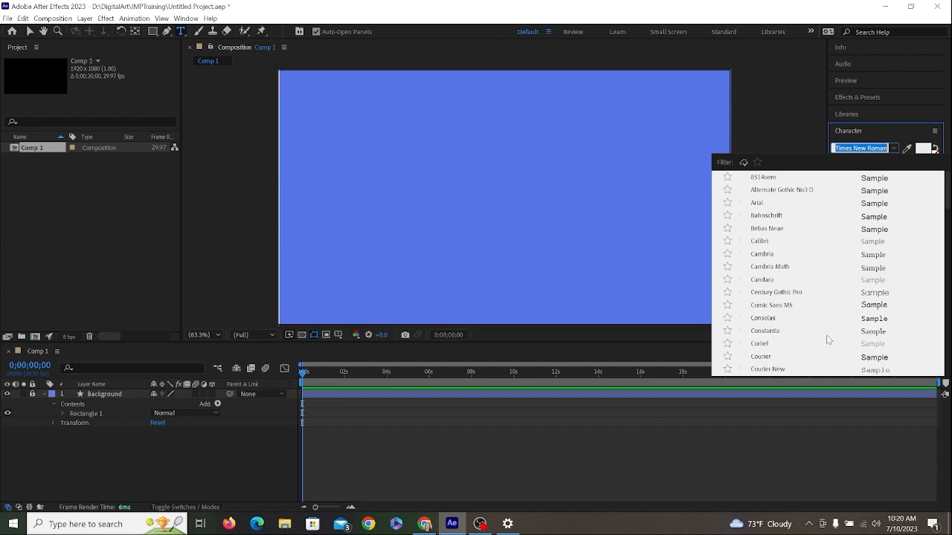
{"action": "left_click", "coordinate": [896, 131]}
{"action": "left_click", "coordinate": [880, 148]}
{"action": "left_click", "coordinate": [882, 131]}
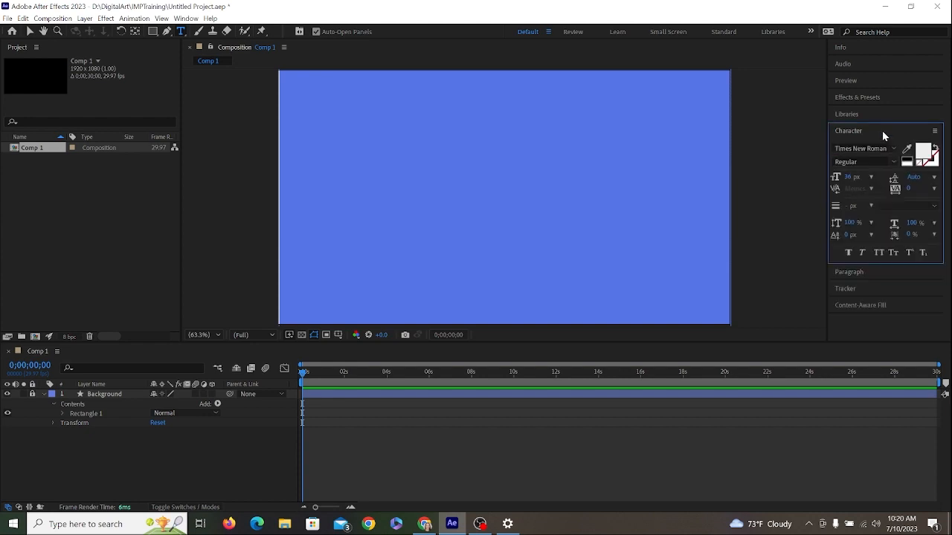
- Add a horizontal text layer reading "Norabel Character Animation" on the blue background
{"action": "left_click", "coordinate": [181, 32]}
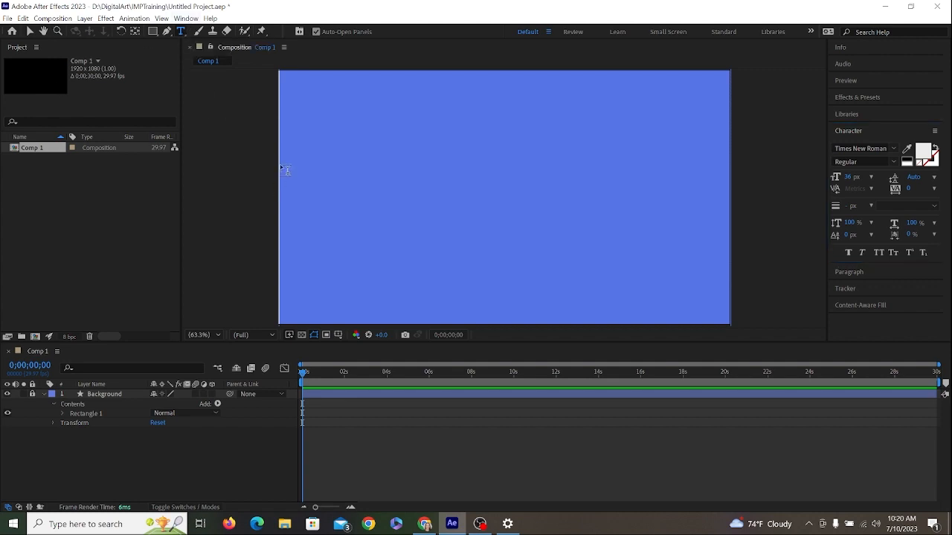
{"action": "left_click", "coordinate": [352, 187]}
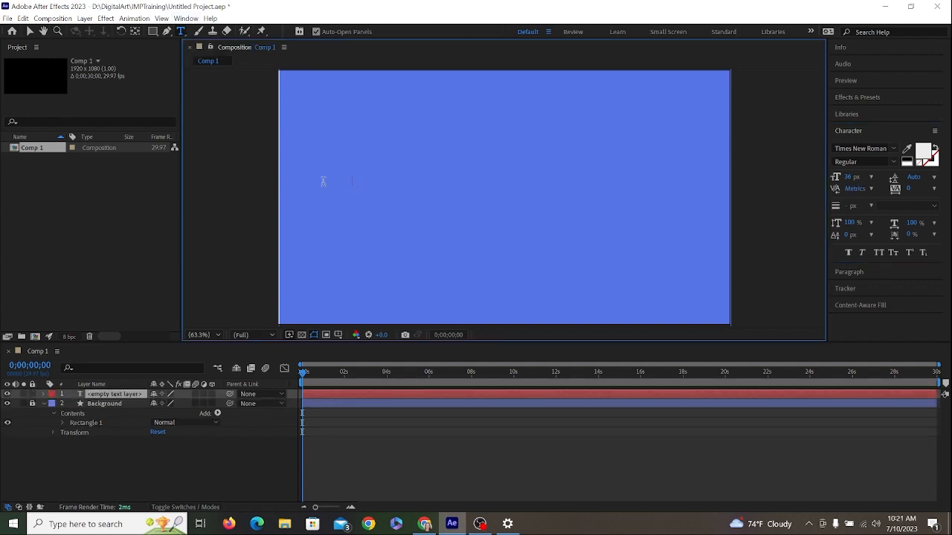
{"action": "type", "text": "Norabel Character Animation"}
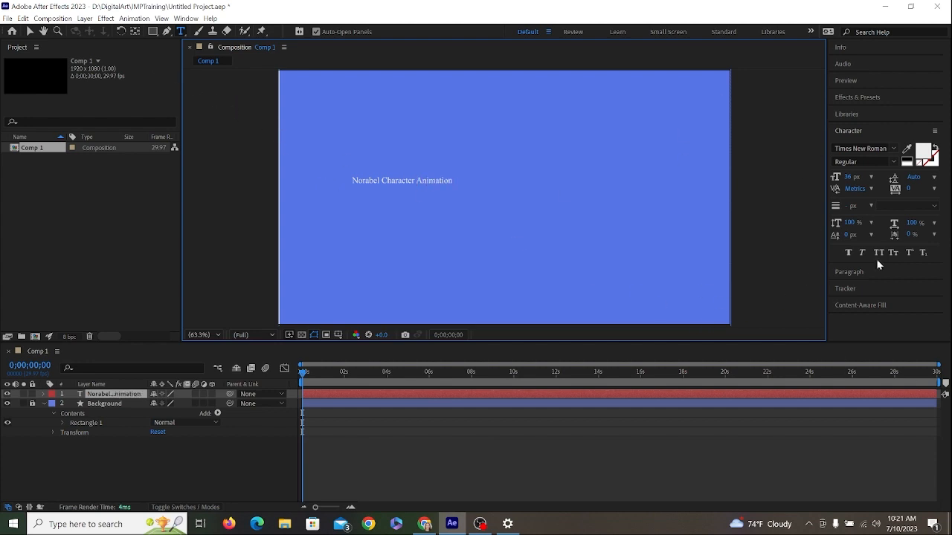
- Finish the text entry, select the whole title layer and try MS Gothic as its font
{"action": "left_click_drag", "start_coordinate": [351, 180], "coordinate": [487, 180]}
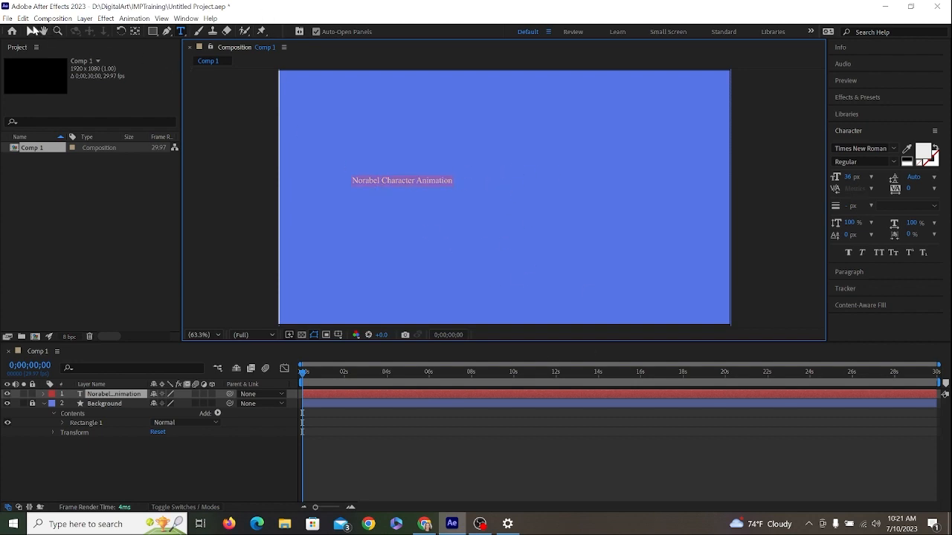
{"action": "left_click", "coordinate": [30, 32]}
{"action": "left_click", "coordinate": [511, 233]}
{"action": "left_click", "coordinate": [446, 180]}
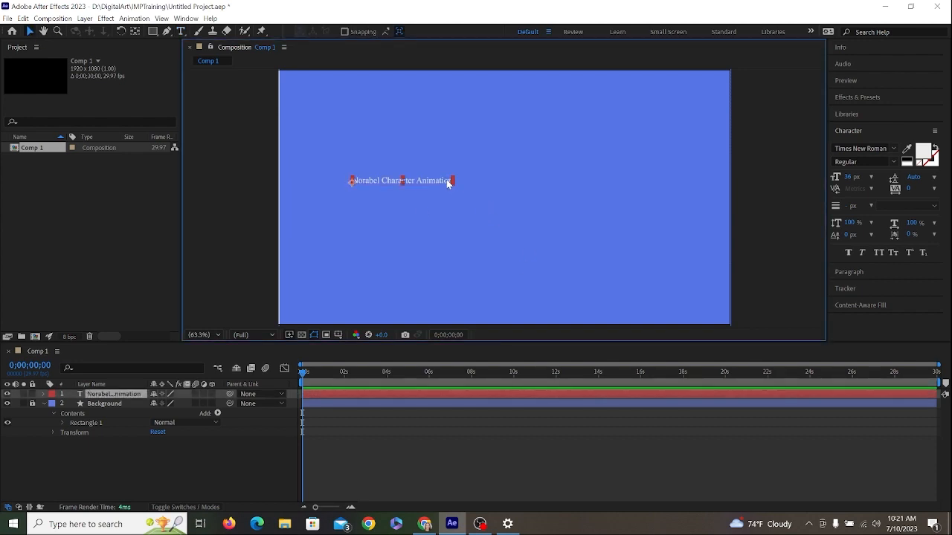
{"action": "left_click", "coordinate": [888, 148]}
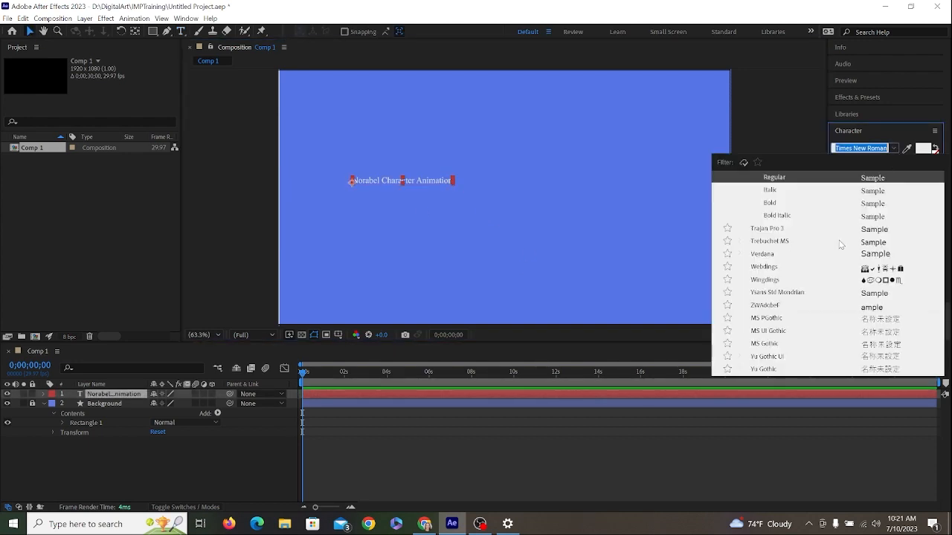
{"action": "scroll", "coordinate": [788, 276], "scroll_direction": "down", "scroll_amount": 5}
{"action": "left_click", "coordinate": [774, 265]}
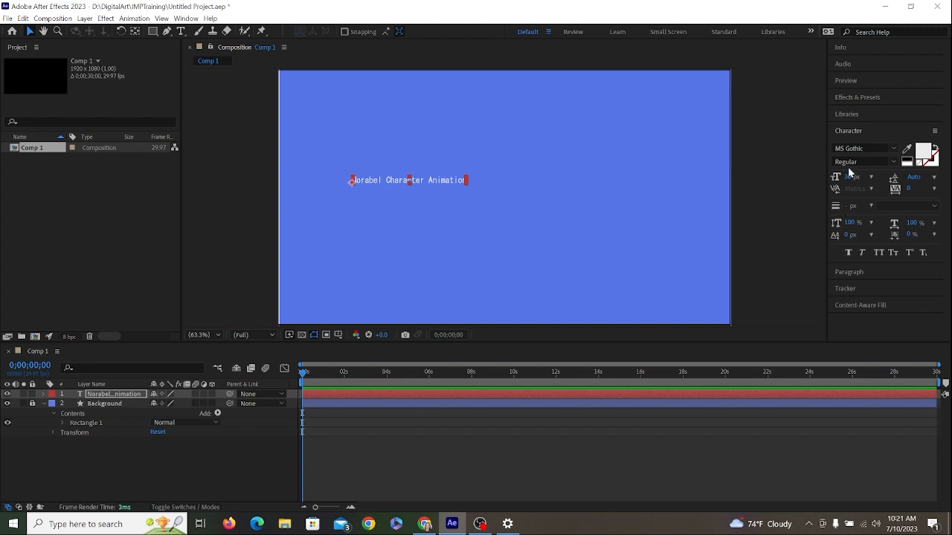
- Preview different font families on the title text and set it to Century Gothic Pro
{"action": "left_click", "coordinate": [859, 147]}
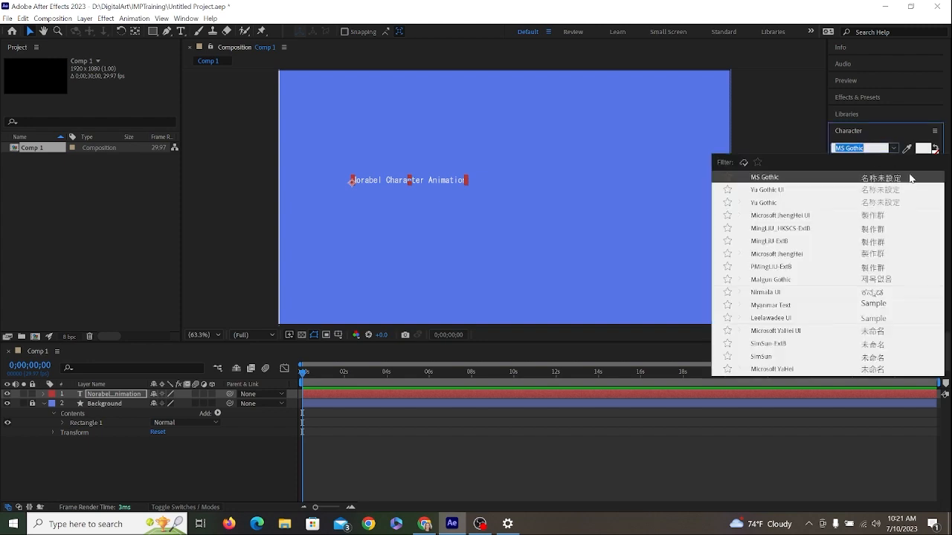
{"action": "key", "text": "Down"}
{"action": "key", "text": "Down"}
{"action": "key", "text": "Down"}
{"action": "key", "text": "Down"}
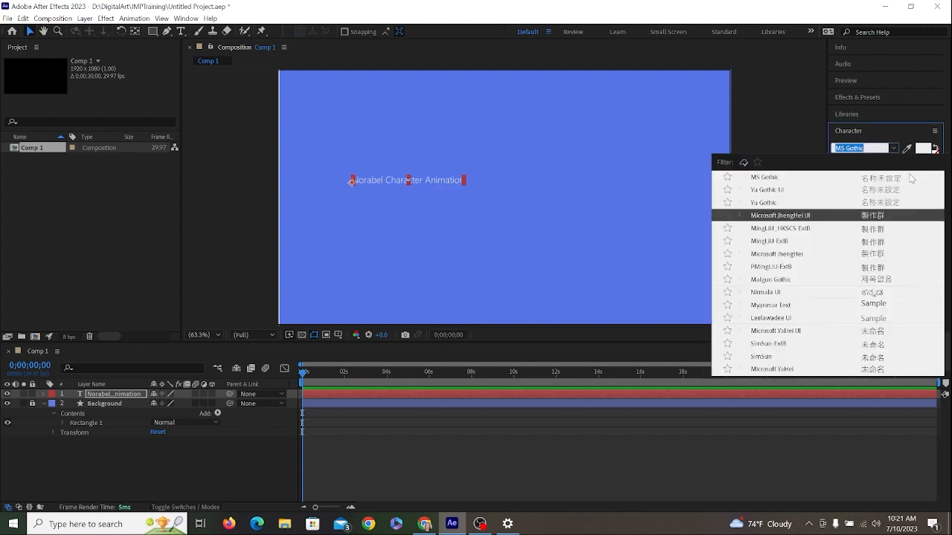
{"action": "key", "text": "Down"}
{"action": "key", "text": "Down"}
{"action": "key", "text": "Down"}
{"action": "key", "text": "Down"}
{"action": "key", "text": "Down"}
{"action": "key", "text": "Down"}
{"action": "key", "text": "Down"}
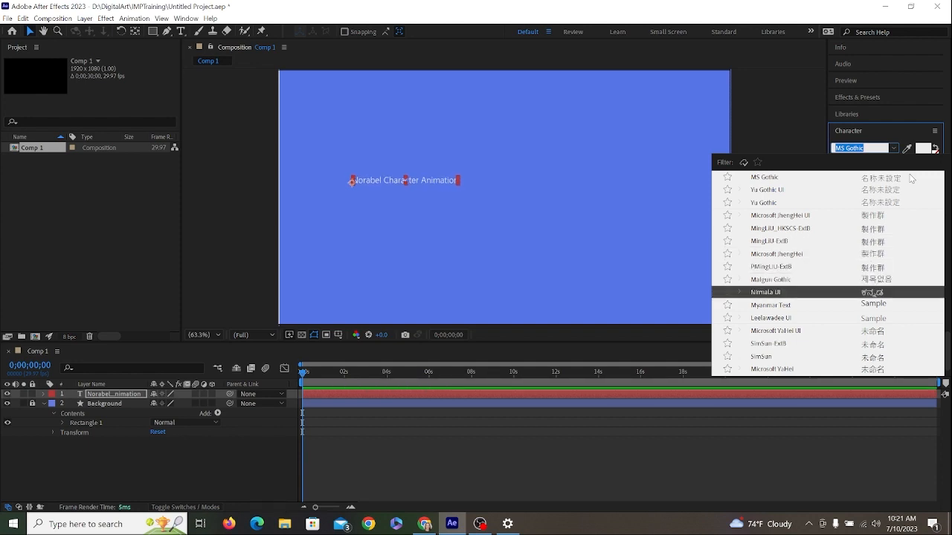
{"action": "key", "text": "Down"}
{"action": "key", "text": "Up"}
{"action": "key", "text": "Up"}
{"action": "key", "text": "Up"}
{"action": "scroll", "coordinate": [912, 178], "scroll_direction": "up", "scroll_amount": 2}
{"action": "scroll", "coordinate": [910, 179], "scroll_direction": "up", "scroll_amount": 4}
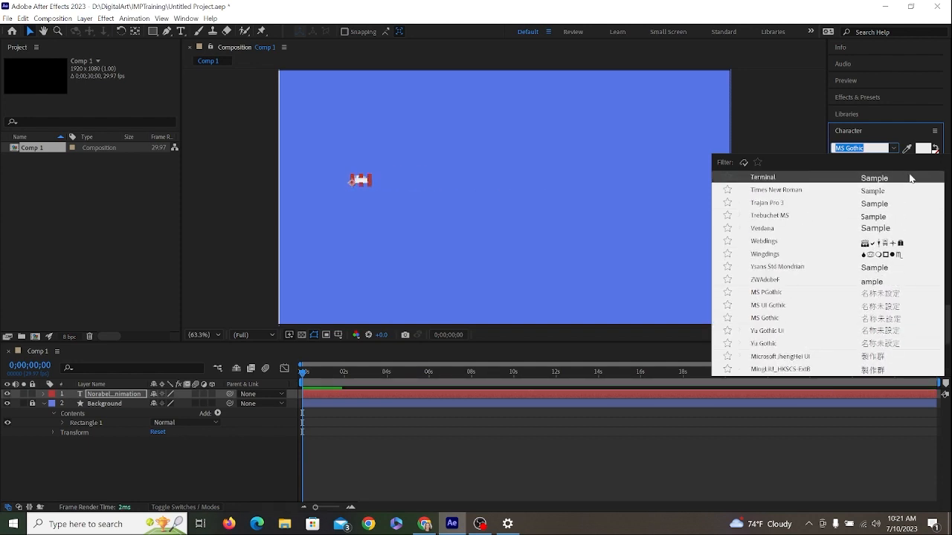
{"action": "scroll", "coordinate": [910, 177], "scroll_direction": "up", "scroll_amount": 3}
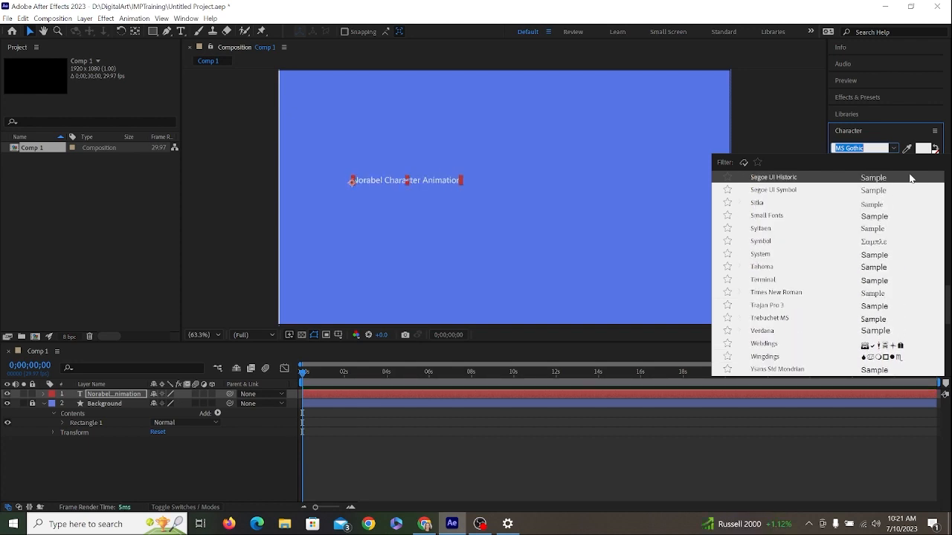
{"action": "scroll", "coordinate": [910, 178], "scroll_direction": "up", "scroll_amount": 4}
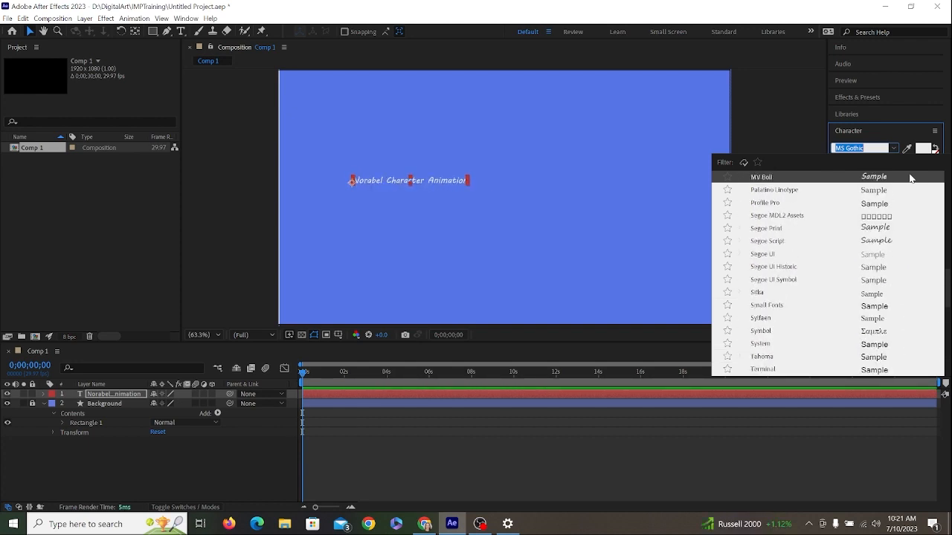
{"action": "scroll", "coordinate": [910, 178], "scroll_direction": "up", "scroll_amount": 6}
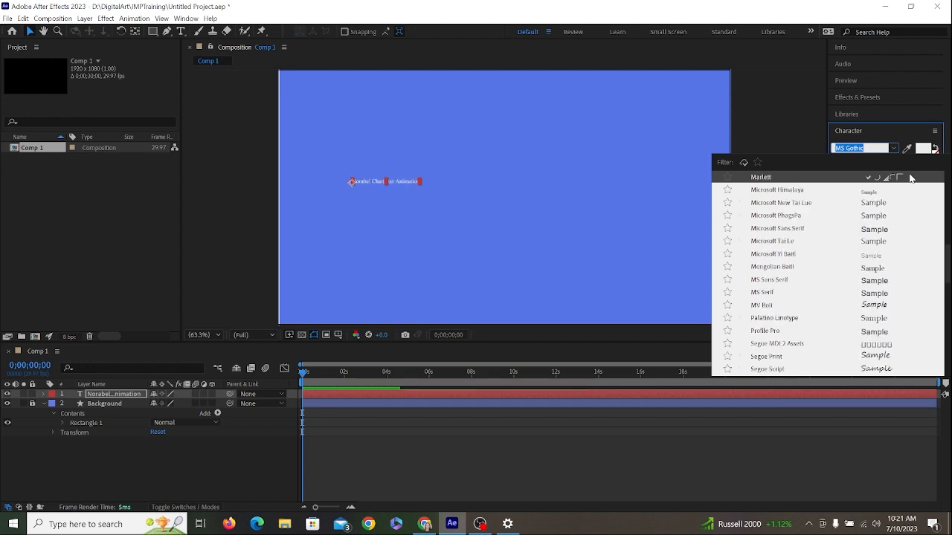
{"action": "key", "text": "Escape"}
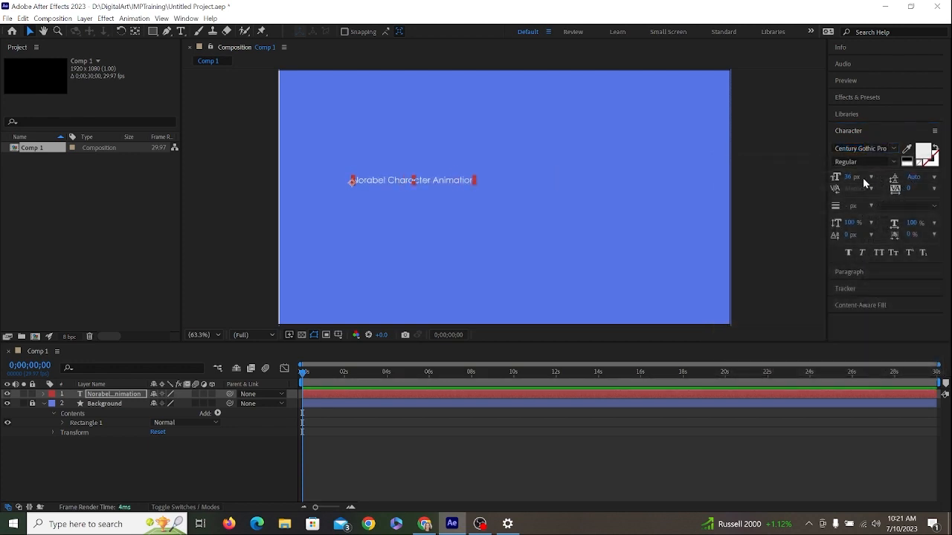
- Enlarge the title text to a font size of 153 px
{"action": "left_click", "coordinate": [868, 178]}
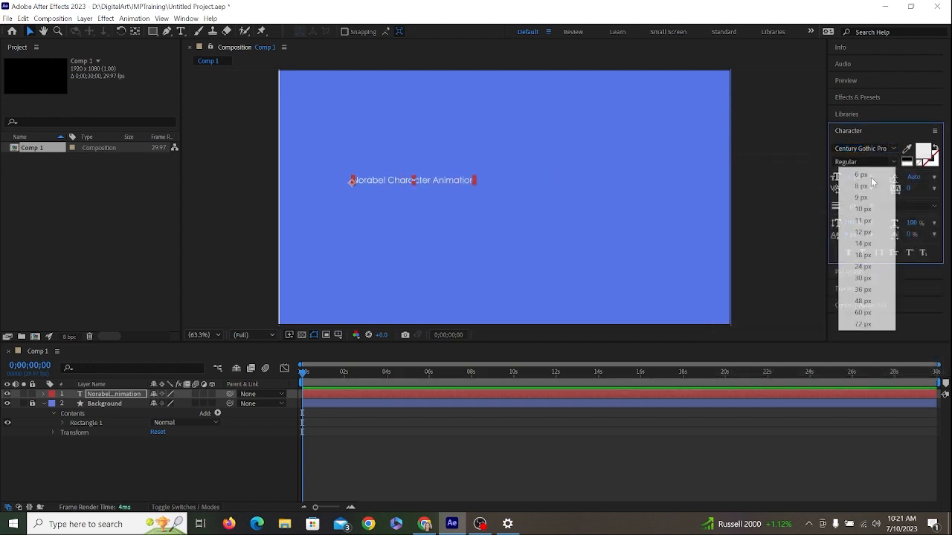
{"action": "left_click", "coordinate": [859, 324]}
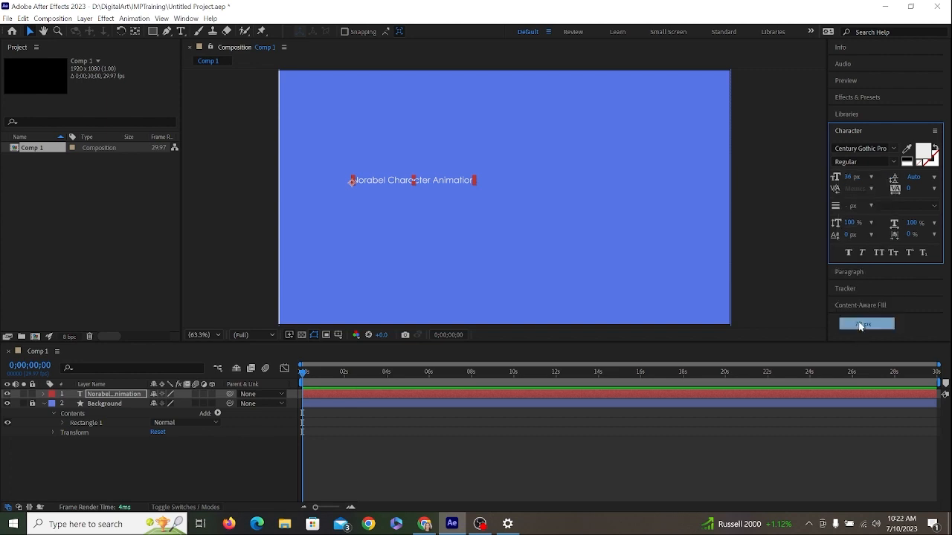
{"action": "left_click", "coordinate": [848, 179]}
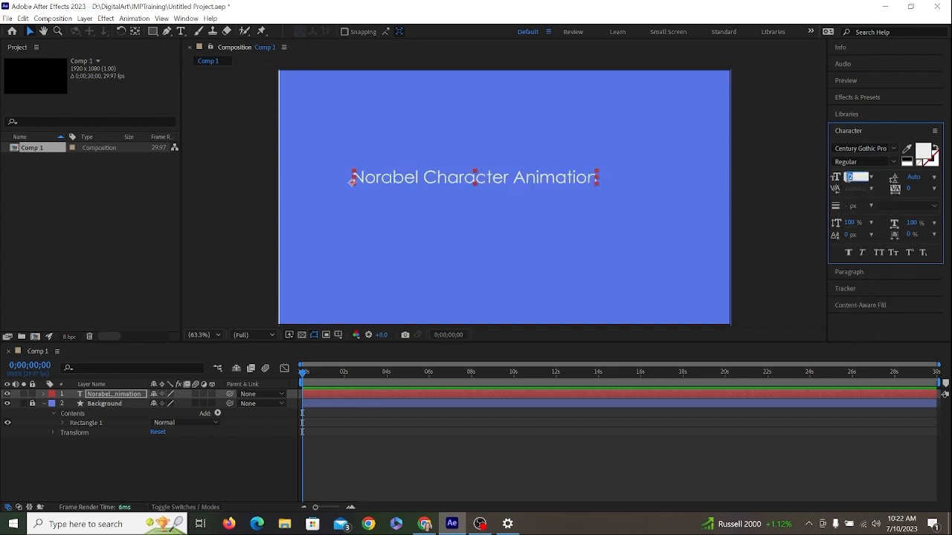
{"action": "type", "text": "235"}
{"action": "key", "text": "Return"}
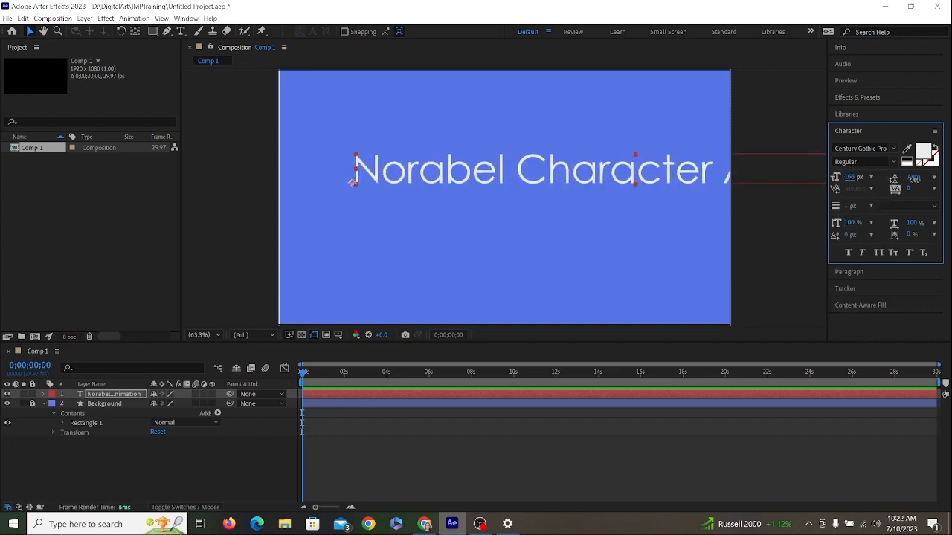
{"action": "left_click_drag", "start_coordinate": [932, 186], "coordinate": [871, 184]}
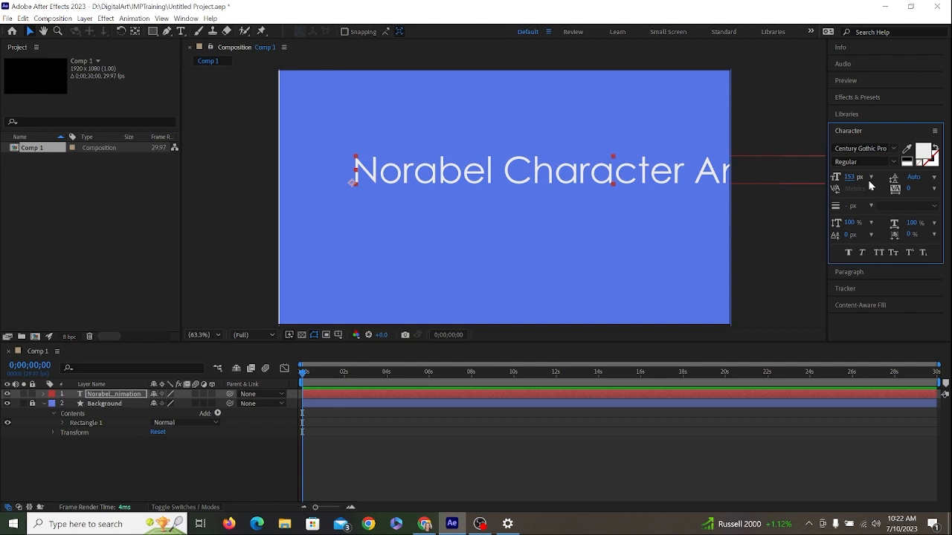
- Insert a line break before "Animation" so the title runs over two lines
{"action": "left_click", "coordinate": [705, 174]}
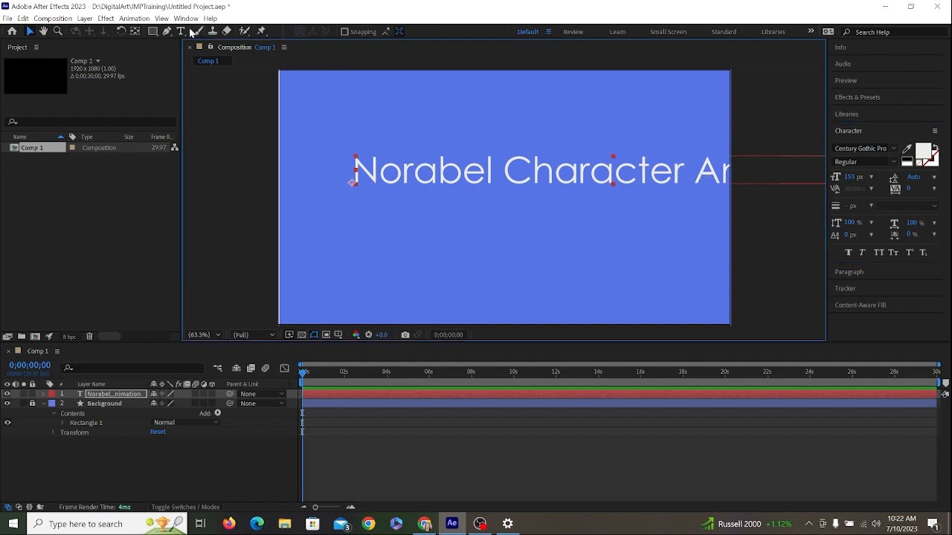
{"action": "left_click", "coordinate": [181, 31]}
{"action": "left_click", "coordinate": [699, 175]}
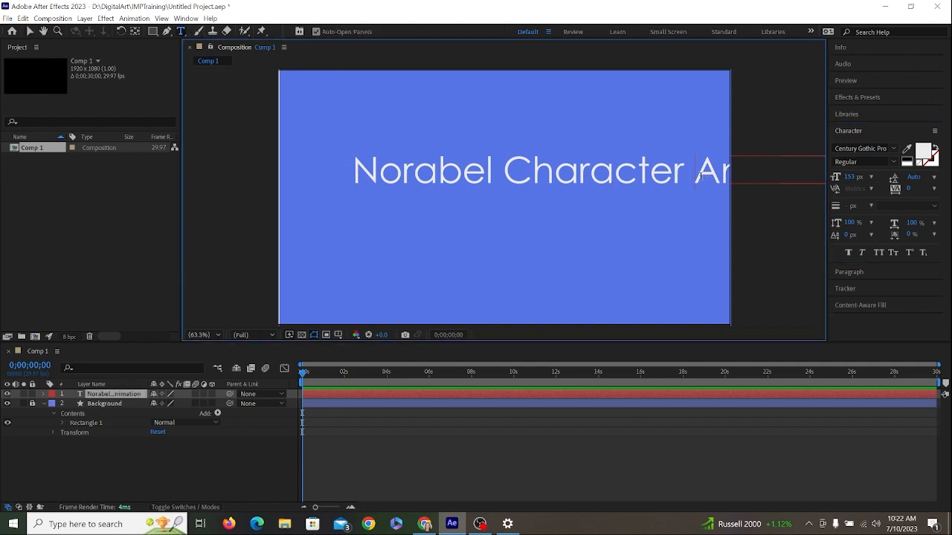
{"action": "key", "text": "Return"}
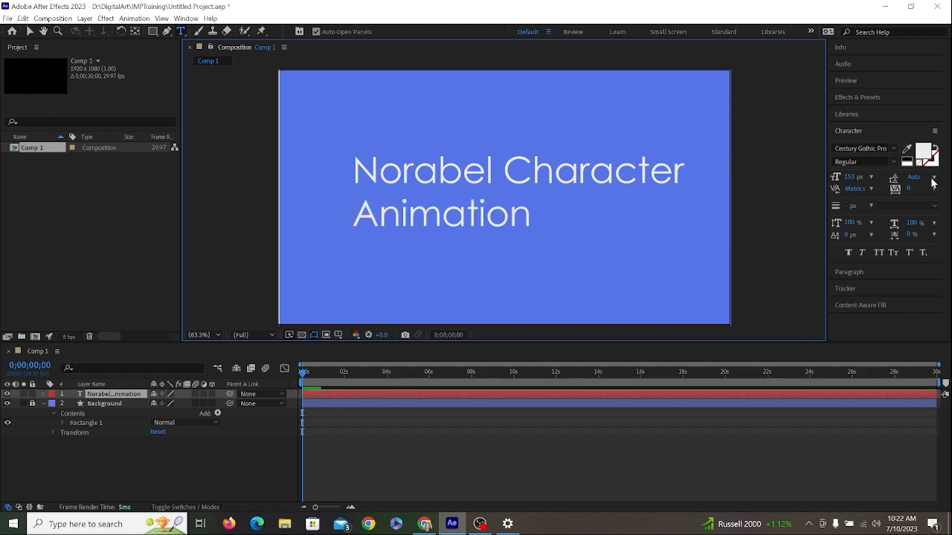
- Select both lines of the title and set their leading to 218 px
{"action": "left_click_drag", "start_coordinate": [913, 178], "coordinate": [937, 177]}
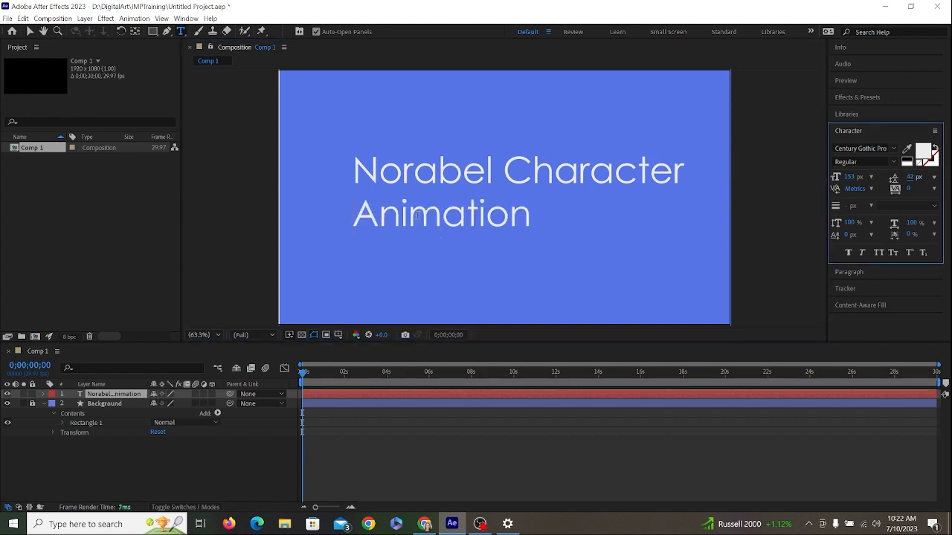
{"action": "left_click_drag", "start_coordinate": [352, 171], "coordinate": [546, 233]}
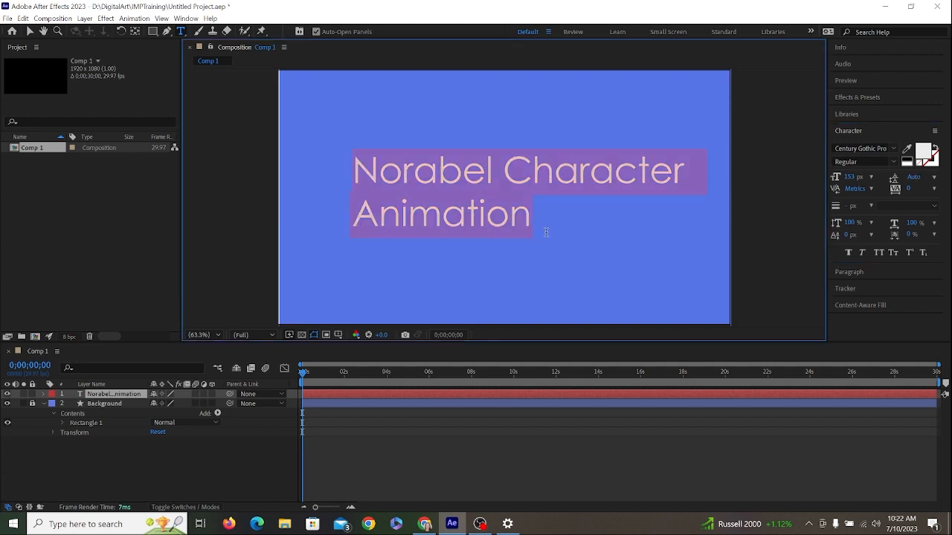
{"action": "left_click_drag", "start_coordinate": [909, 179], "coordinate": [855, 223]}
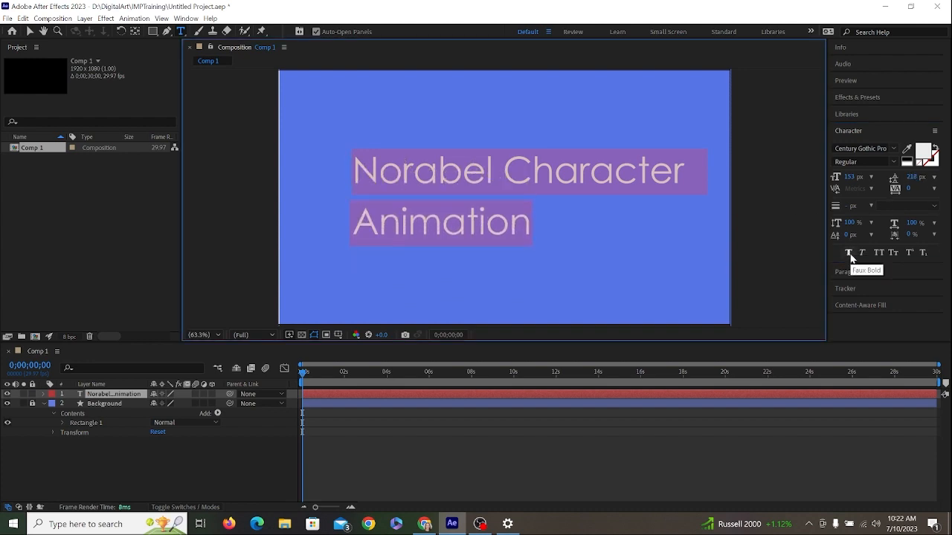
- Apply superscript to the word "Character" in the title
{"action": "left_click", "coordinate": [506, 170]}
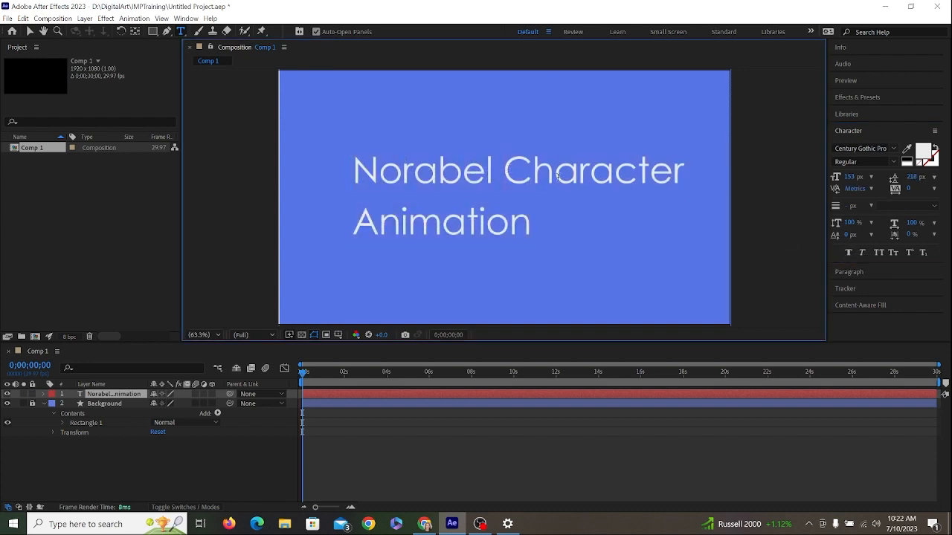
{"action": "left_click_drag", "start_coordinate": [557, 177], "coordinate": [695, 182]}
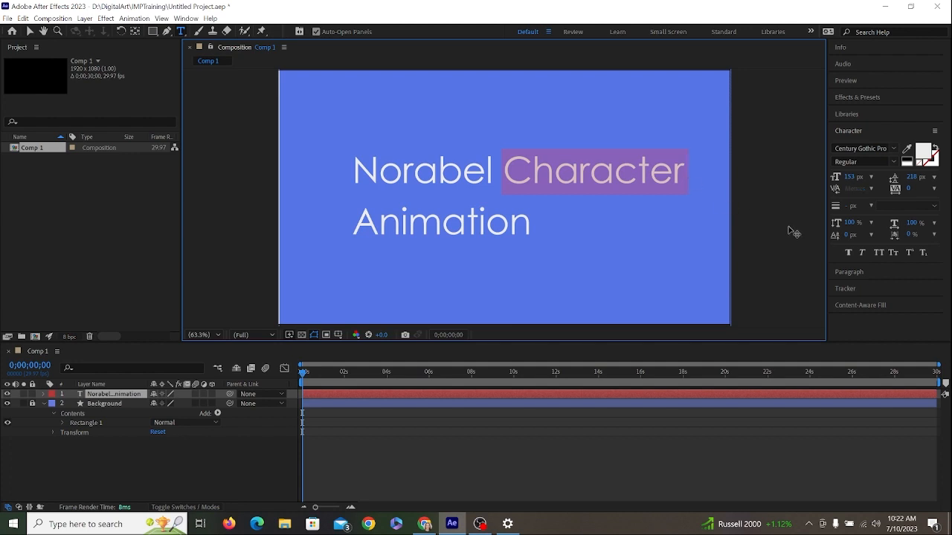
{"action": "left_click", "coordinate": [908, 254]}
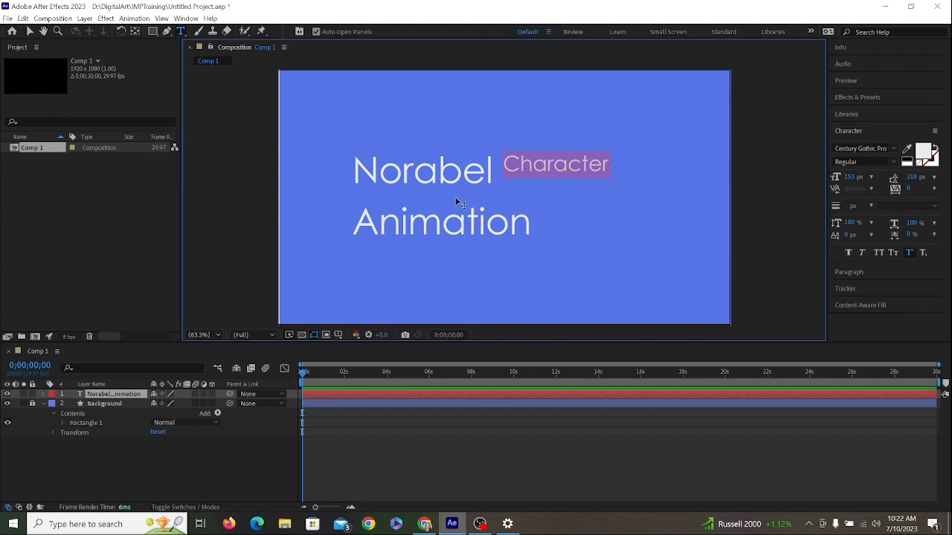
- Undo the superscript on "Character" and the title's leading change
{"action": "key", "text": "ctrl+z"}
{"action": "key", "text": "ctrl+z"}
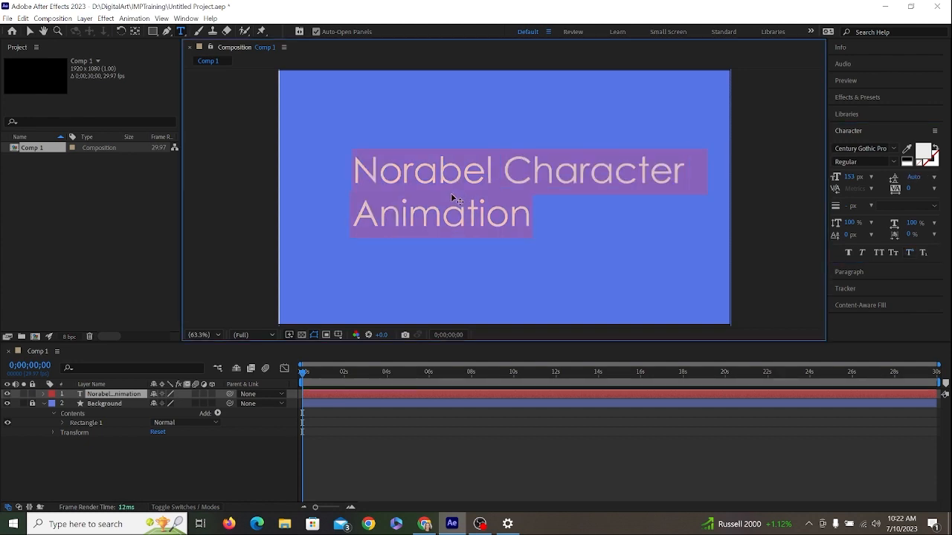
- Try All Caps, Small Caps and Faux Bold on the whole title, then switch these styles off again
{"action": "left_click", "coordinate": [878, 252]}
{"action": "left_click", "coordinate": [893, 253]}
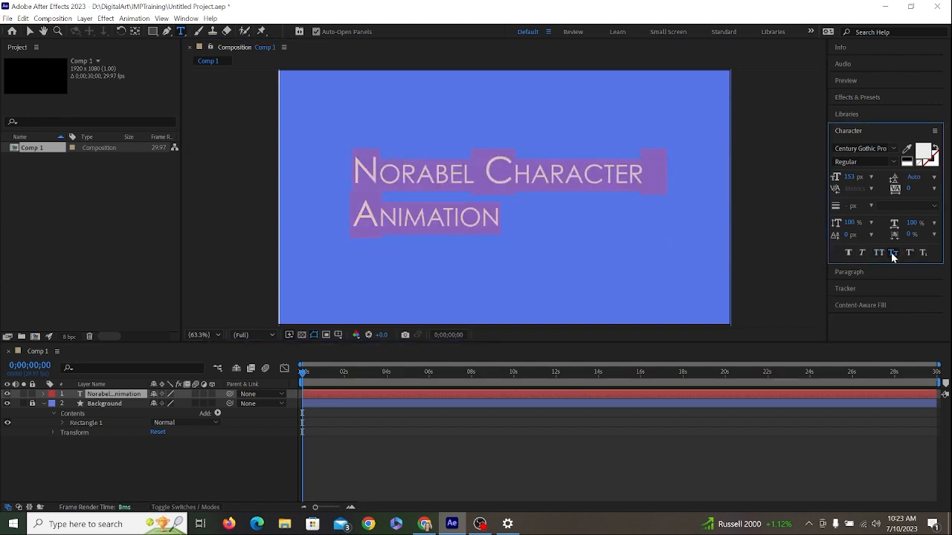
{"action": "left_click", "coordinate": [848, 253]}
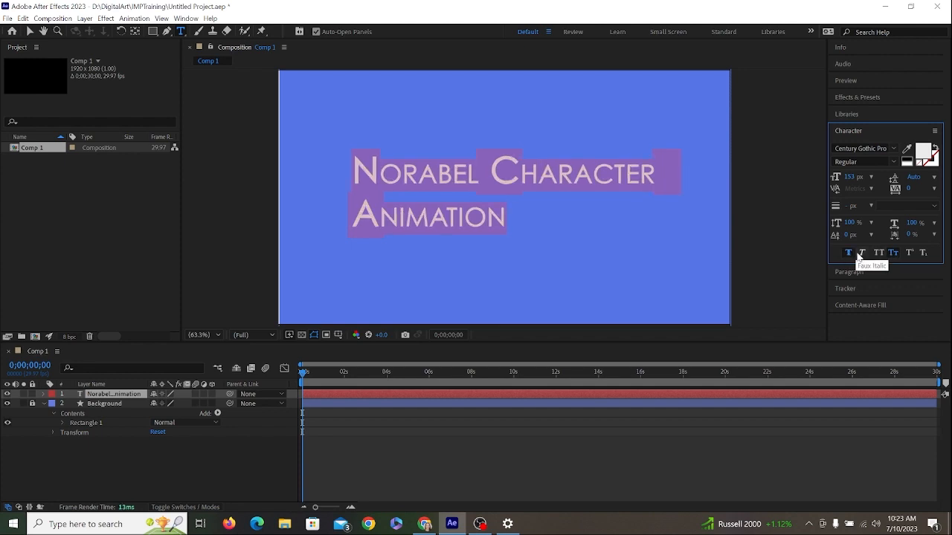
{"action": "left_click", "coordinate": [848, 253]}
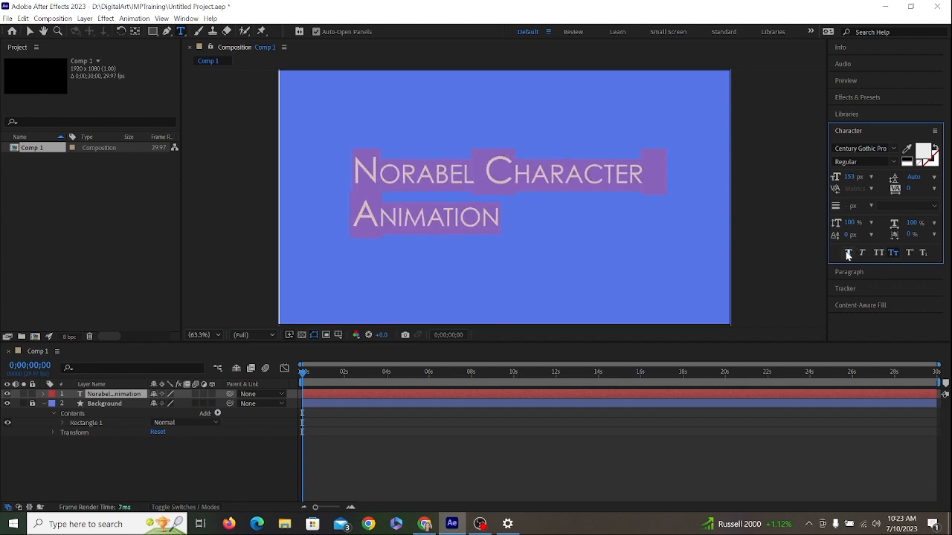
{"action": "left_click", "coordinate": [892, 253]}
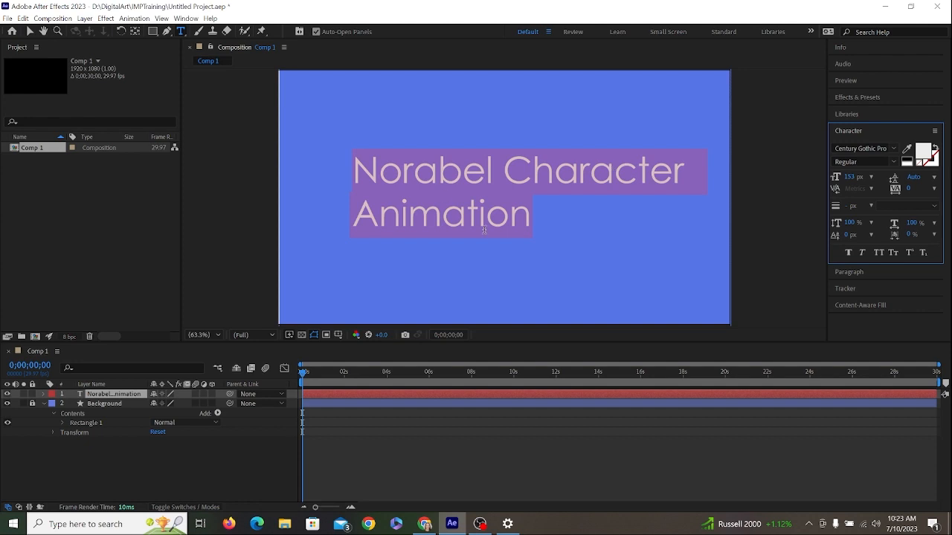
- Expand the title layer's Transform properties and select its Anchor Point
{"action": "left_click", "coordinate": [42, 395]}
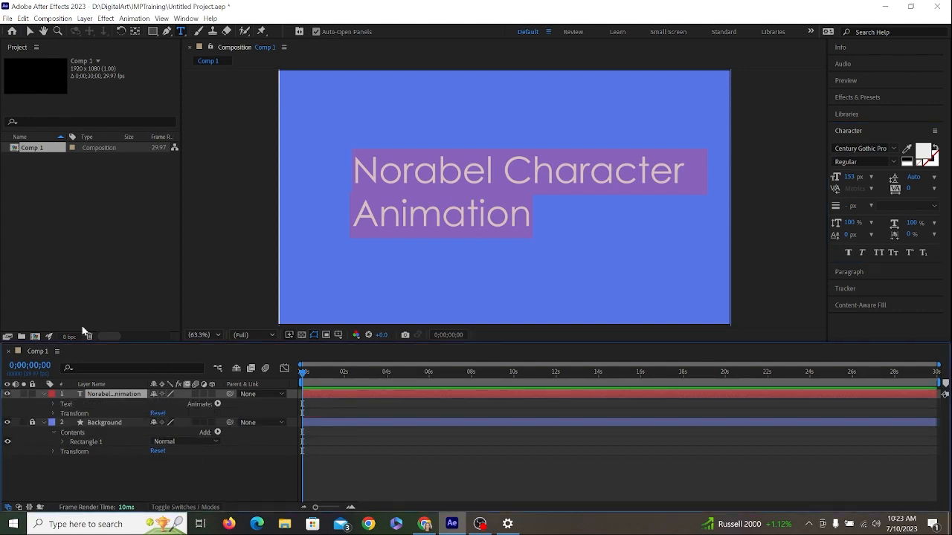
{"action": "left_click", "coordinate": [51, 405]}
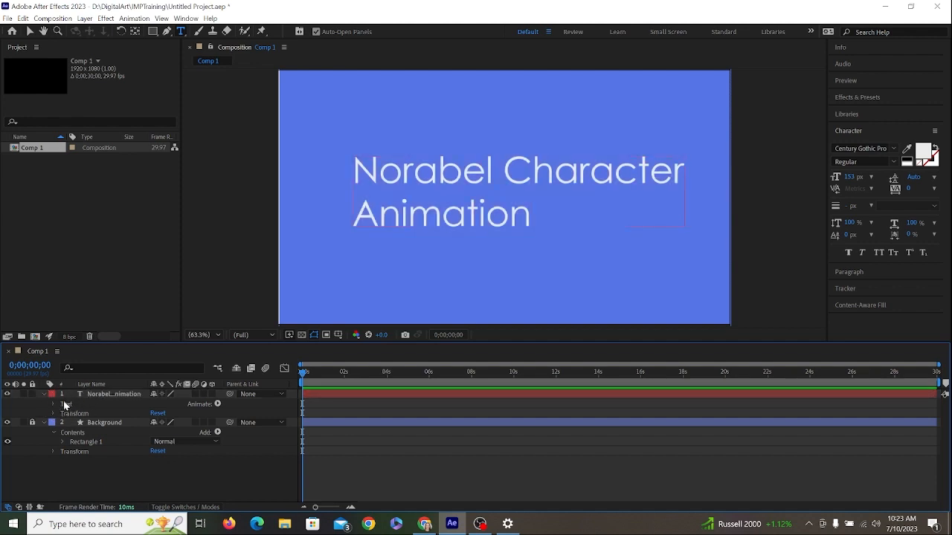
{"action": "left_click", "coordinate": [54, 414]}
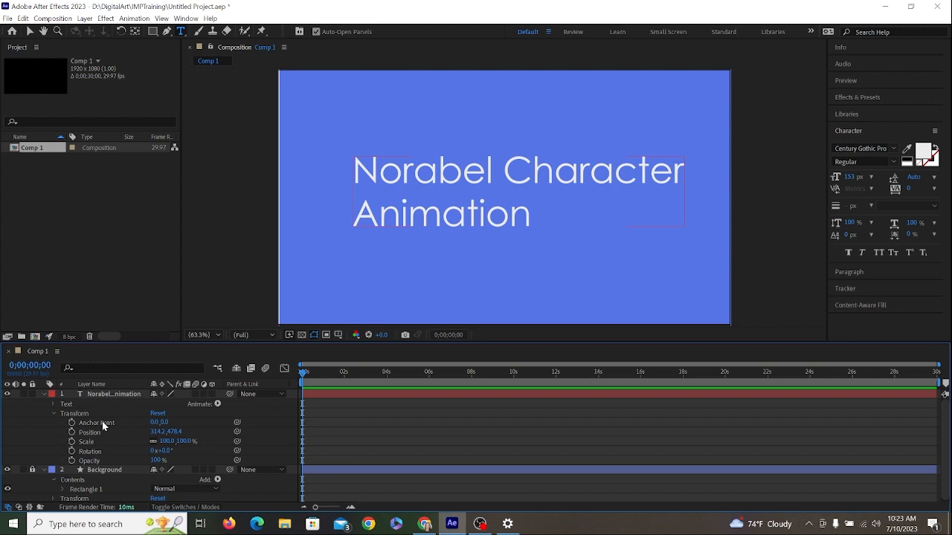
{"action": "left_click", "coordinate": [139, 423]}
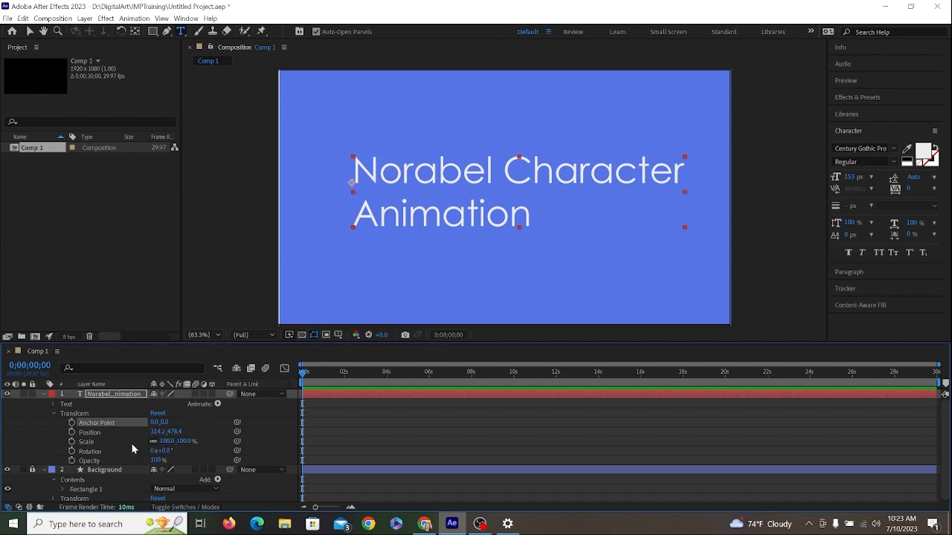
- Test scaling the title with linked and unlinked proportions, undo the scale changes and leave the proportions unlinked
{"action": "left_click_drag", "start_coordinate": [171, 441], "coordinate": [125, 424]}
{"action": "key", "text": "ctrl+z"}
{"action": "left_click", "coordinate": [154, 442]}
{"action": "left_click_drag", "start_coordinate": [186, 442], "coordinate": [125, 437]}
{"action": "key", "text": "ctrl+z"}
{"action": "key", "text": "ctrl+z"}
- Offset the title's anchor point to 559, 31 and move the title to a position of about 892, 488
{"action": "left_click", "coordinate": [30, 30]}
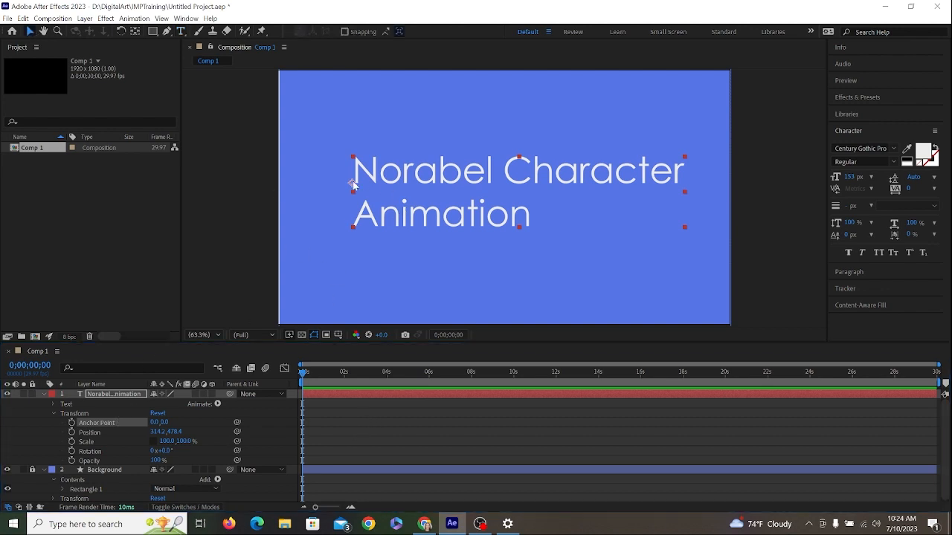
{"action": "left_click_drag", "start_coordinate": [352, 184], "coordinate": [310, 180]}
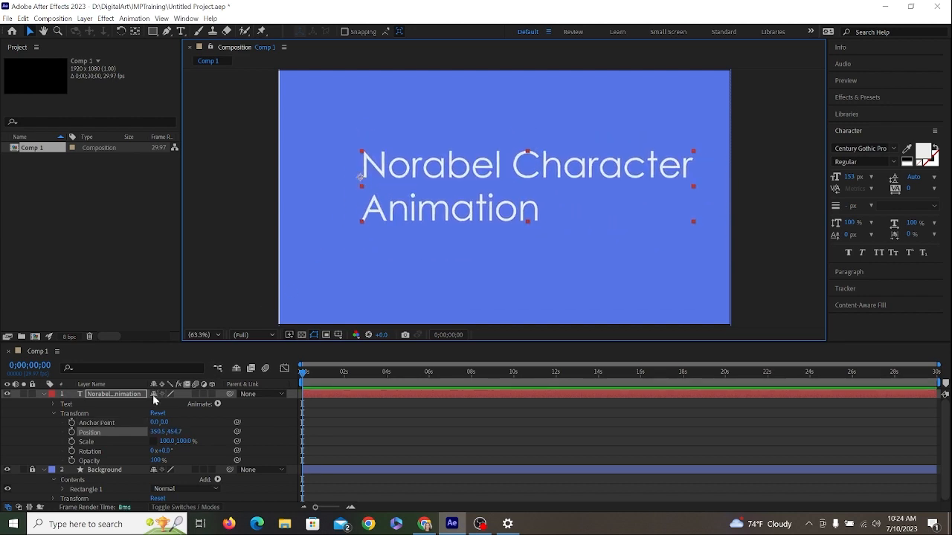
{"action": "left_click_drag", "start_coordinate": [154, 422], "coordinate": [456, 421]}
{"action": "mouse_move", "coordinate": [467, 421]}
{"action": "left_mouse_down"}
{"action": "mouse_move", "coordinate": [452, 421]}
{"action": "mouse_move", "coordinate": [461, 421]}
{"action": "left_mouse_up"}
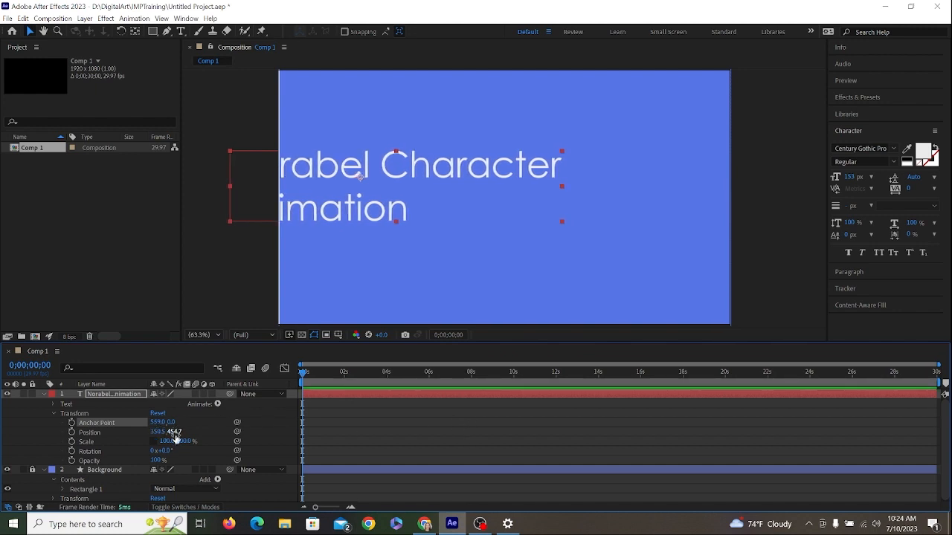
{"action": "mouse_move", "coordinate": [177, 420]}
{"action": "left_mouse_down"}
{"action": "mouse_move", "coordinate": [202, 423]}
{"action": "mouse_move", "coordinate": [189, 423]}
{"action": "left_mouse_up"}
{"action": "left_click_drag", "start_coordinate": [401, 159], "coordinate": [527, 171]}
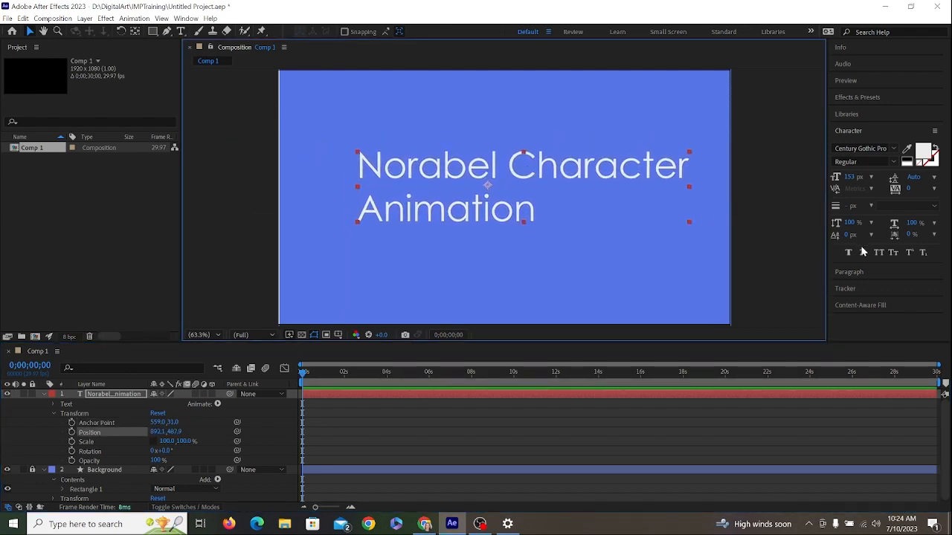
- Center-align the title's lines, set its anchor point to -11, 47 and shift its X position to 913.1
{"action": "left_click", "coordinate": [832, 272]}
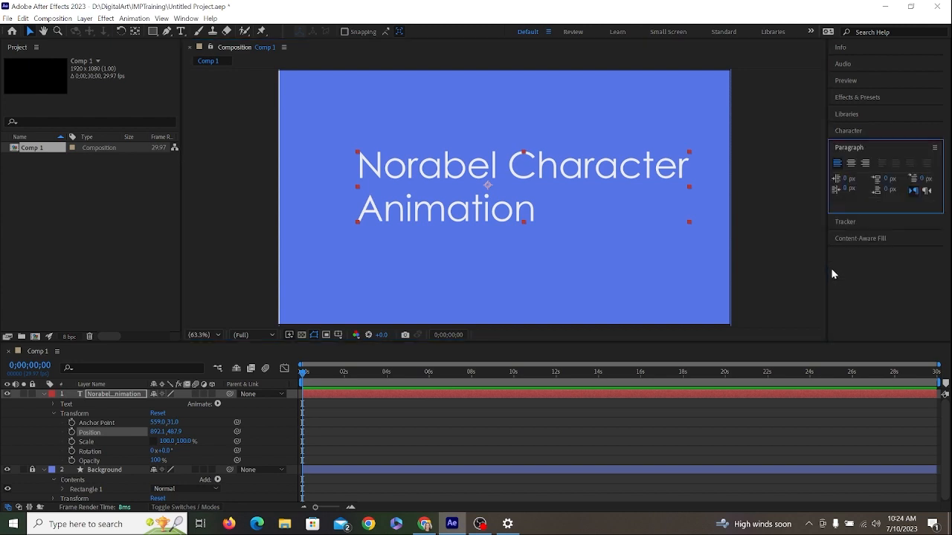
{"action": "left_click", "coordinate": [851, 163]}
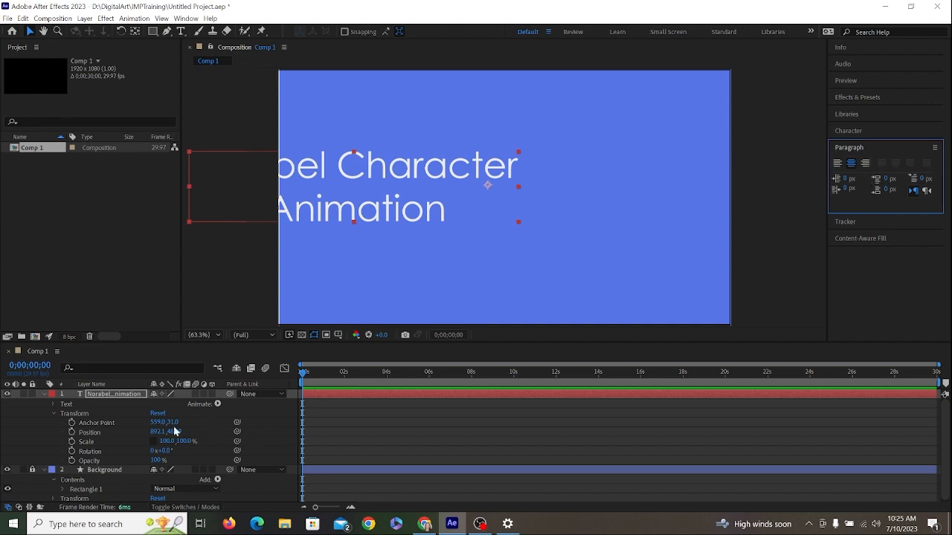
{"action": "left_click_drag", "start_coordinate": [173, 421], "coordinate": [196, 421]}
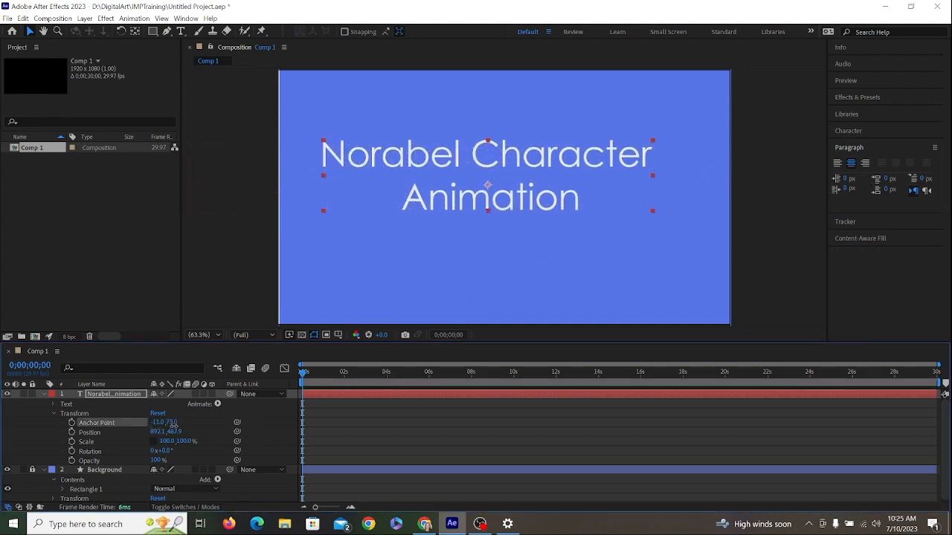
{"action": "mouse_move", "coordinate": [172, 421]}
{"action": "left_mouse_down"}
{"action": "mouse_move", "coordinate": [157, 431]}
{"action": "mouse_move", "coordinate": [182, 433]}
{"action": "mouse_move", "coordinate": [159, 435]}
{"action": "mouse_move", "coordinate": [204, 439]}
{"action": "mouse_move", "coordinate": [136, 439]}
{"action": "mouse_move", "coordinate": [170, 440]}
{"action": "left_mouse_up"}
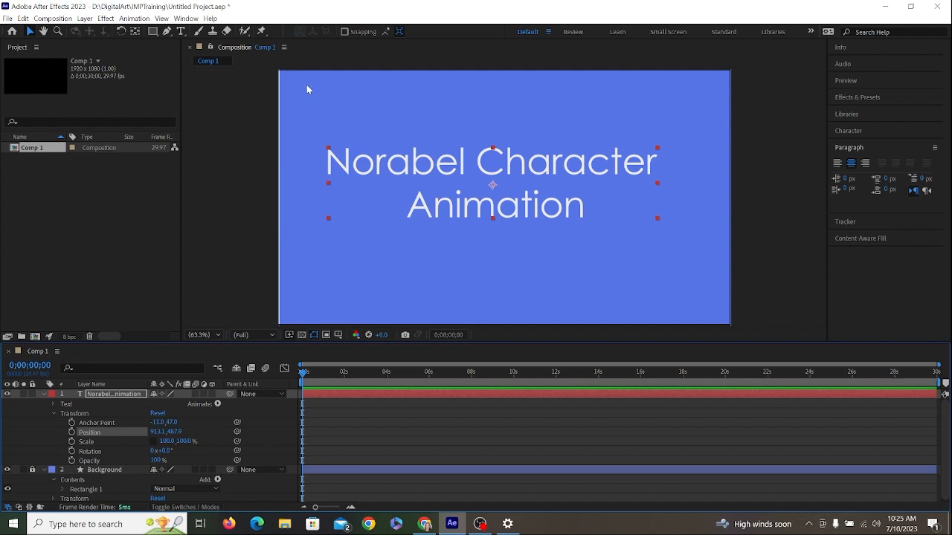
- Align the title layer to the horizontal and vertical center of the composition
{"action": "left_click", "coordinate": [186, 18]}
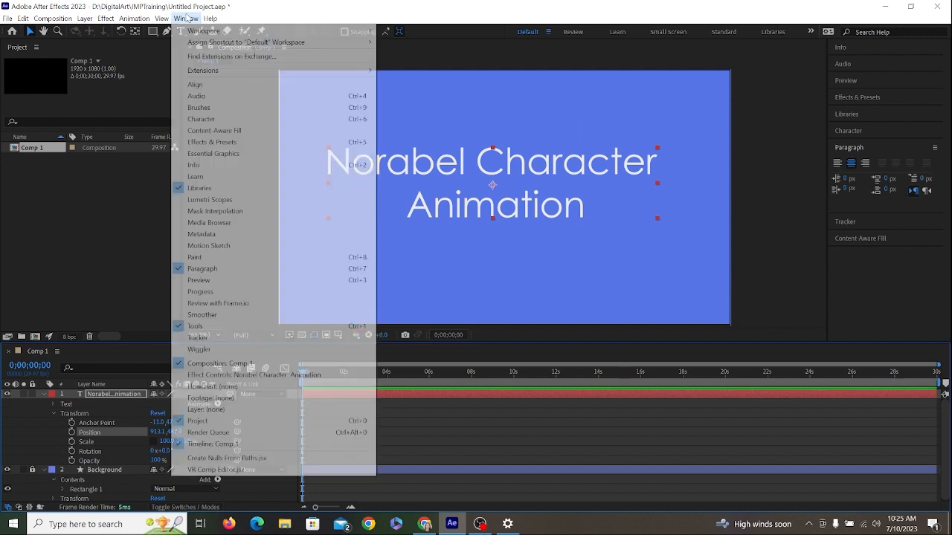
{"action": "left_click", "coordinate": [197, 84]}
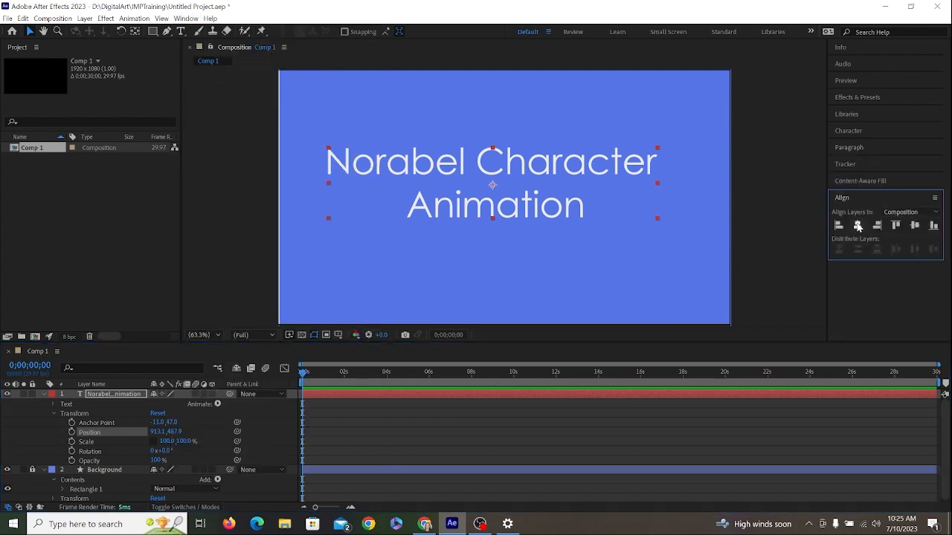
{"action": "left_click", "coordinate": [858, 225]}
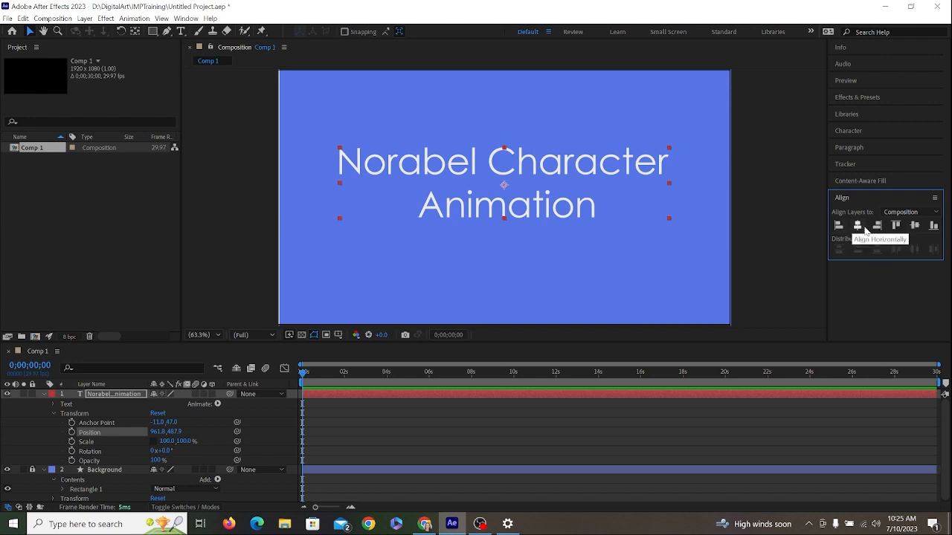
{"action": "left_click", "coordinate": [915, 227]}
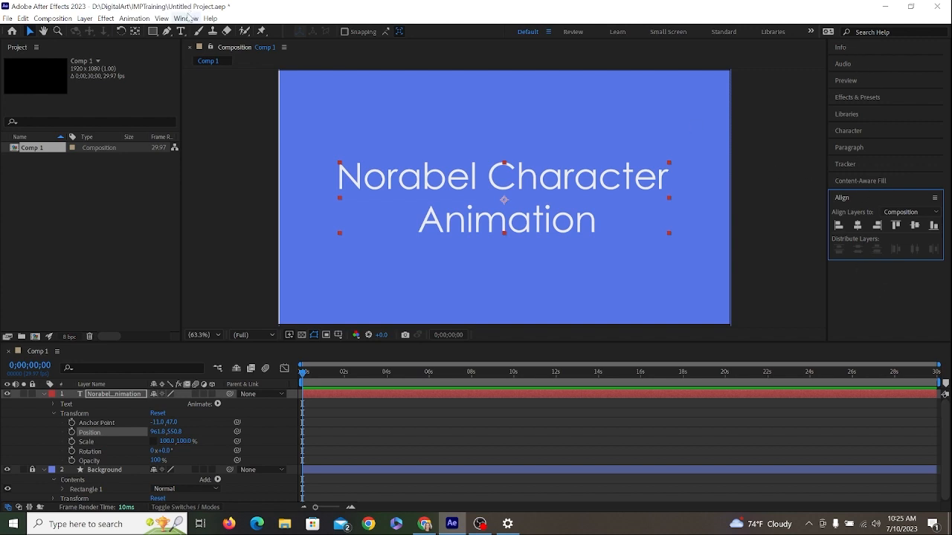
- Select the Default workspace layout
{"action": "left_click", "coordinate": [186, 18]}
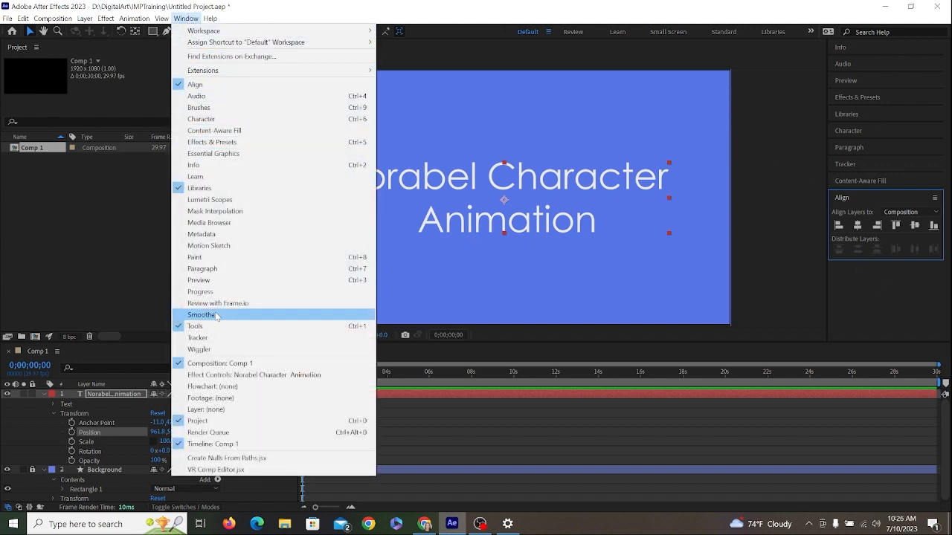
{"action": "mouse_move", "coordinate": [269, 36]}
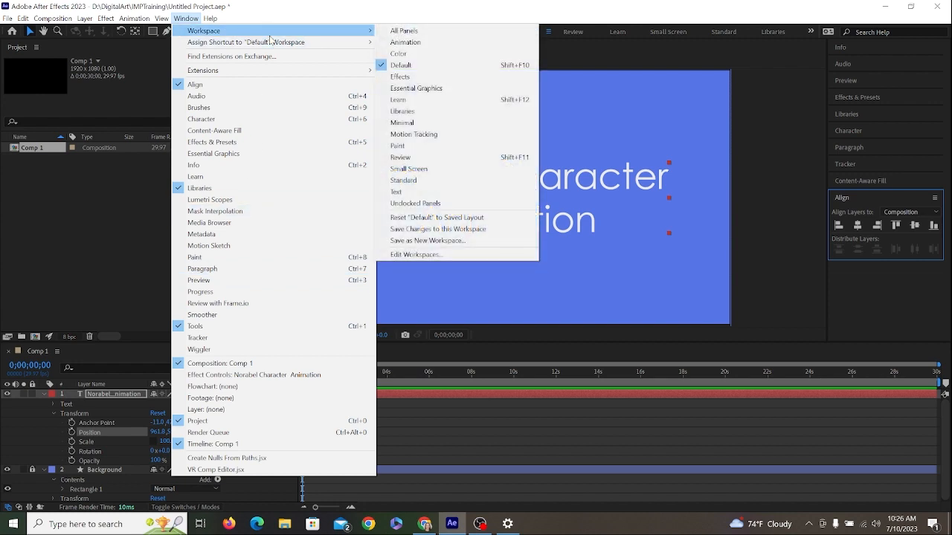
{"action": "left_click", "coordinate": [415, 66]}
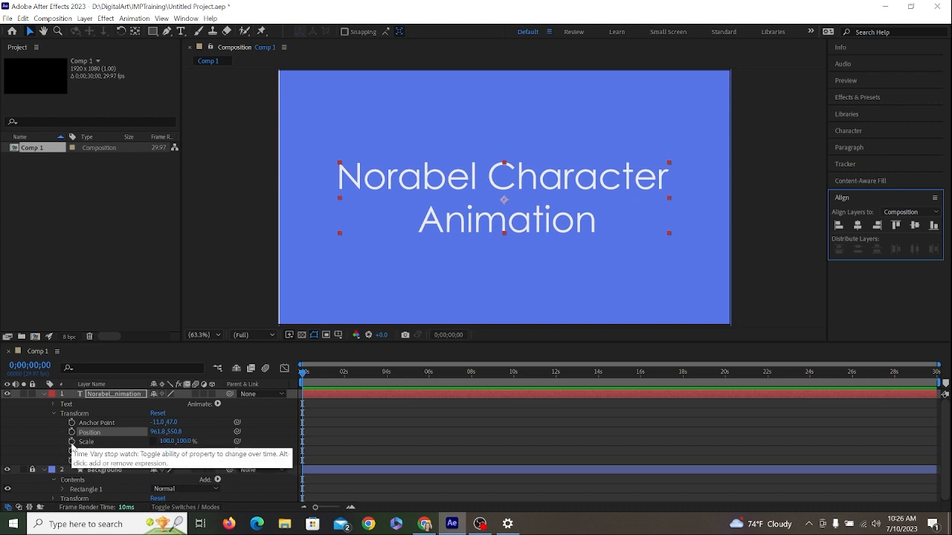
- Start keyframing the title's Scale at 0 s with a horizontal scale of 0%
{"action": "left_click", "coordinate": [71, 441]}
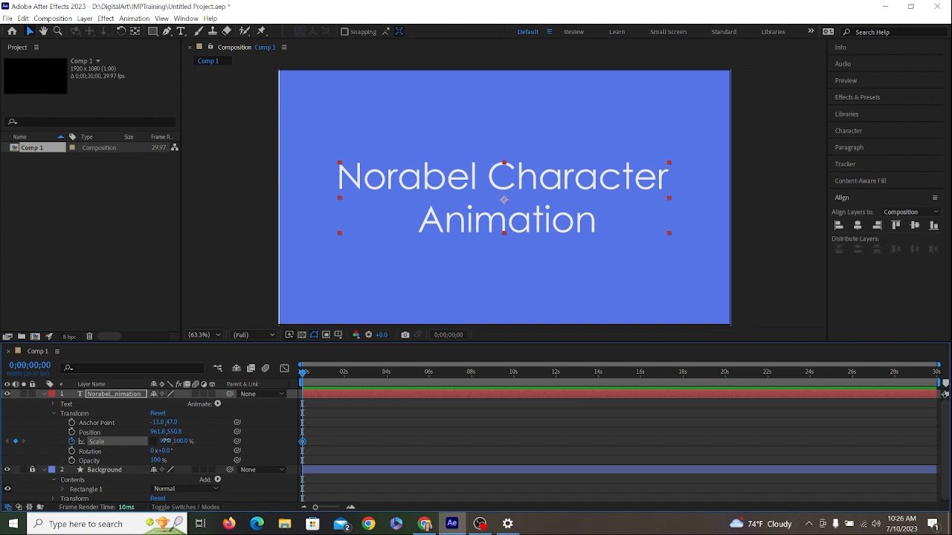
{"action": "left_click_drag", "start_coordinate": [164, 441], "coordinate": [121, 448]}
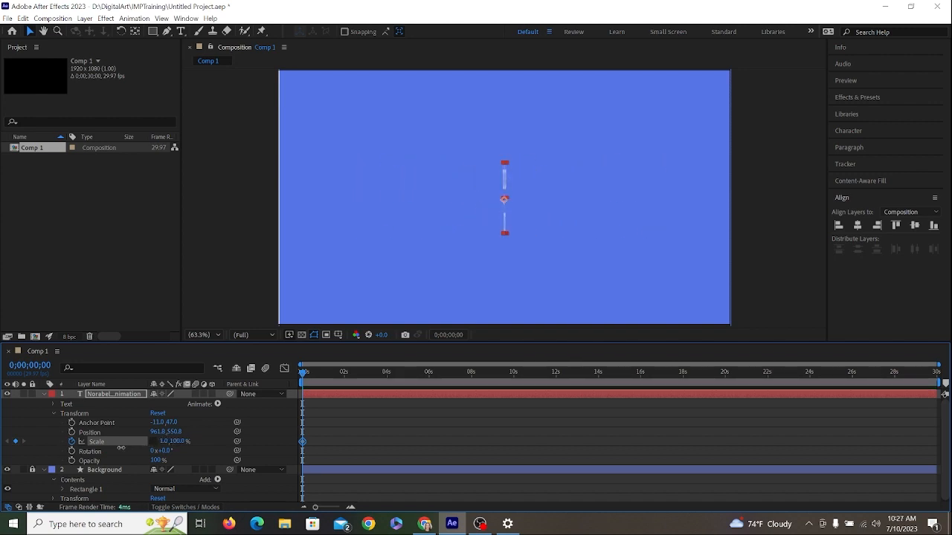
{"action": "left_click", "coordinate": [165, 440]}
{"action": "type", "text": "0"}
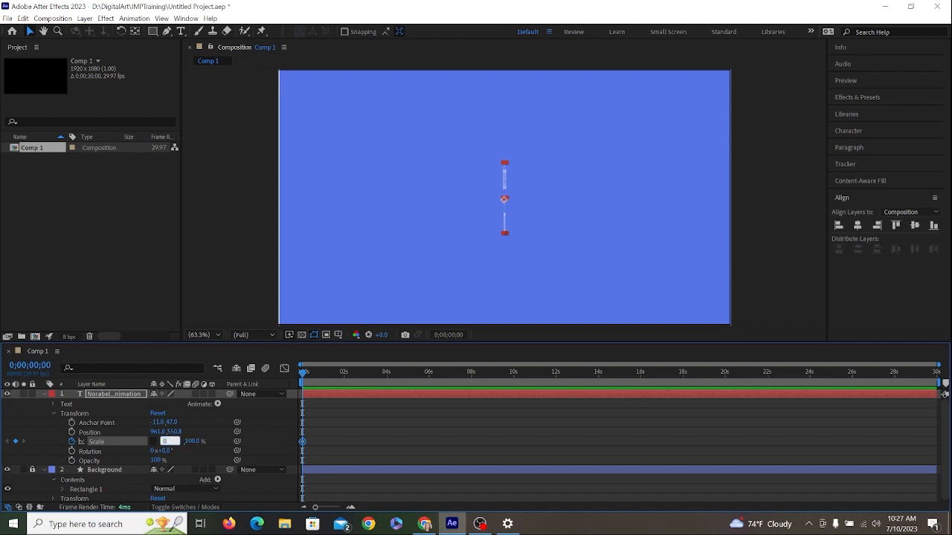
{"action": "key", "text": "Tab"}
{"action": "key", "text": "Return"}
- Add a Scale keyframe at 0;00;01;29 with the title's horizontal scale set to 100%
{"action": "left_click", "coordinate": [344, 374]}
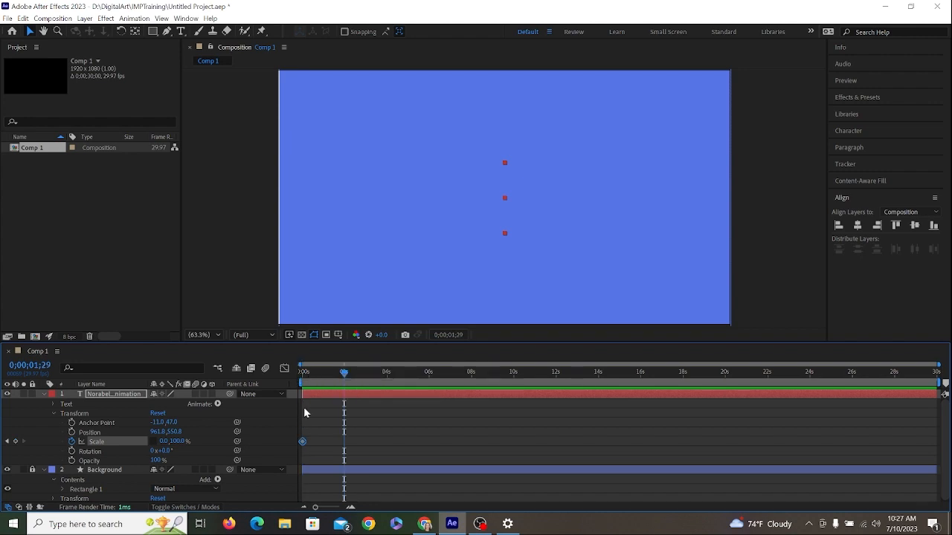
{"action": "left_click", "coordinate": [164, 441]}
{"action": "type", "text": "100"}
{"action": "key", "text": "Return"}
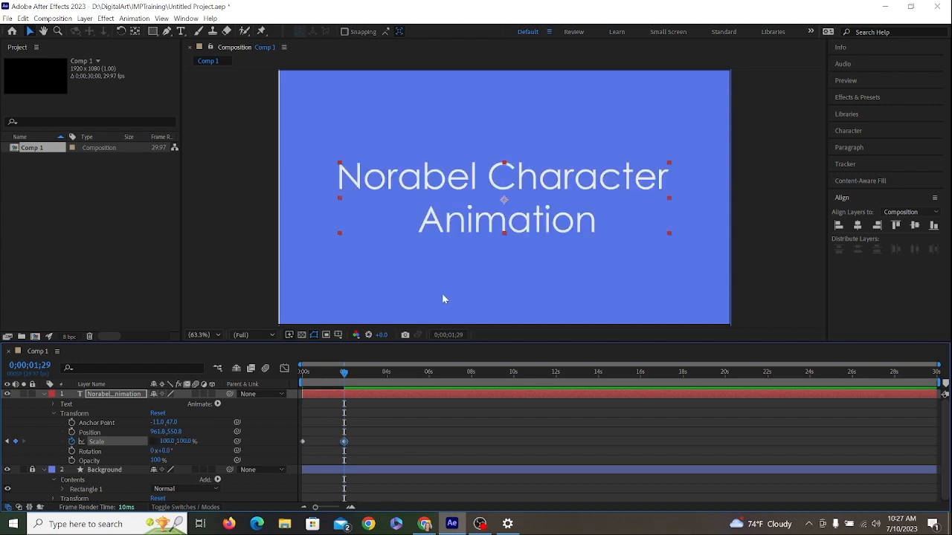
- Preview the title's scale animation twice from the beginning and return the playhead to 0 s
{"action": "left_click_drag", "start_coordinate": [345, 375], "coordinate": [302, 381]}
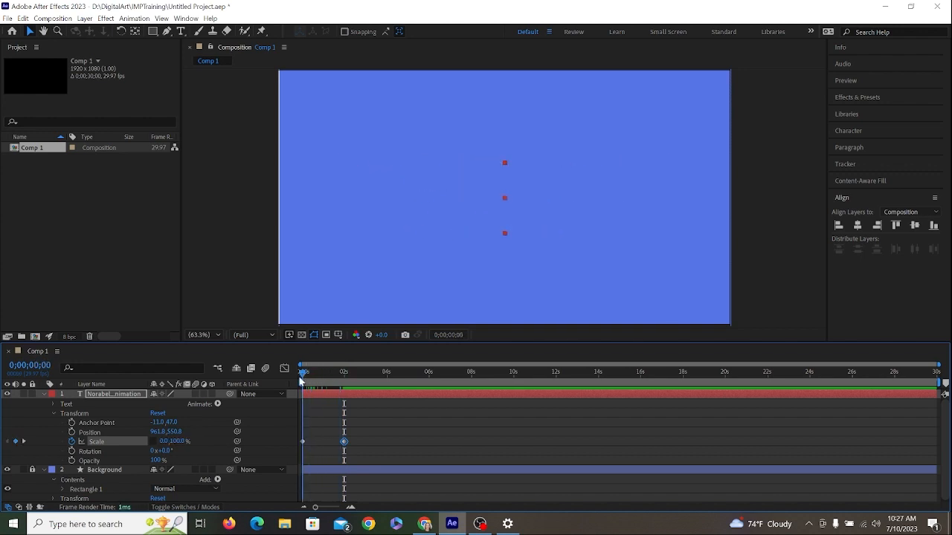
{"action": "key", "text": "space"}
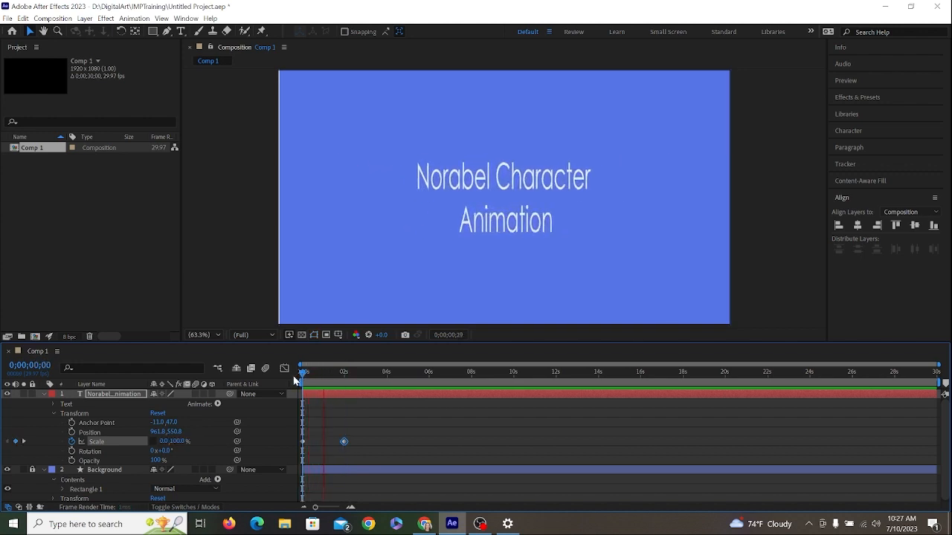
{"action": "key", "text": "space"}
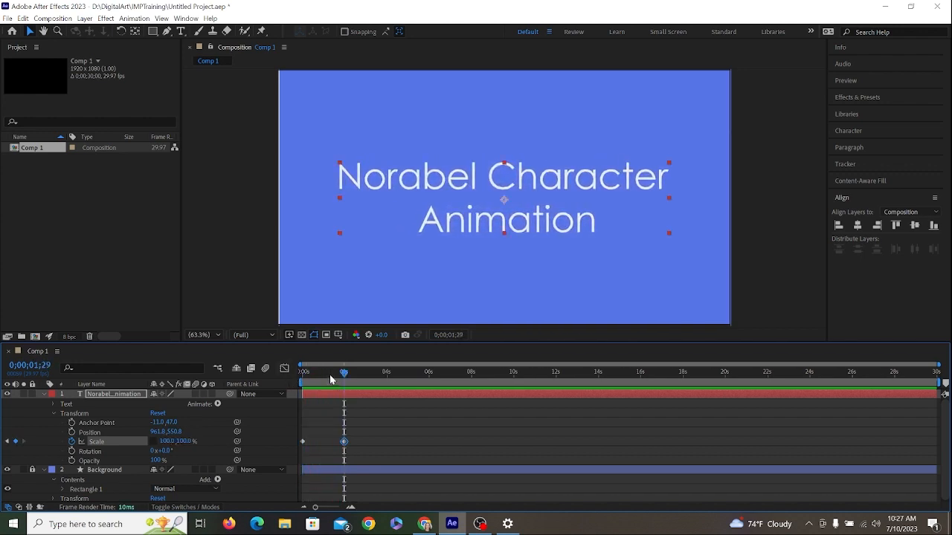
{"action": "left_click_drag", "start_coordinate": [329, 376], "coordinate": [295, 376]}
{"action": "key", "text": "space"}
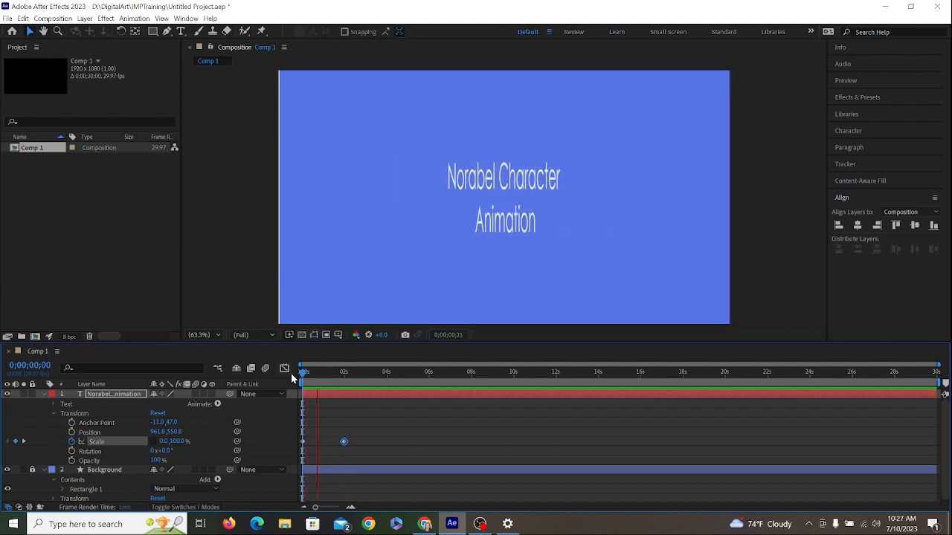
{"action": "key", "text": "space"}
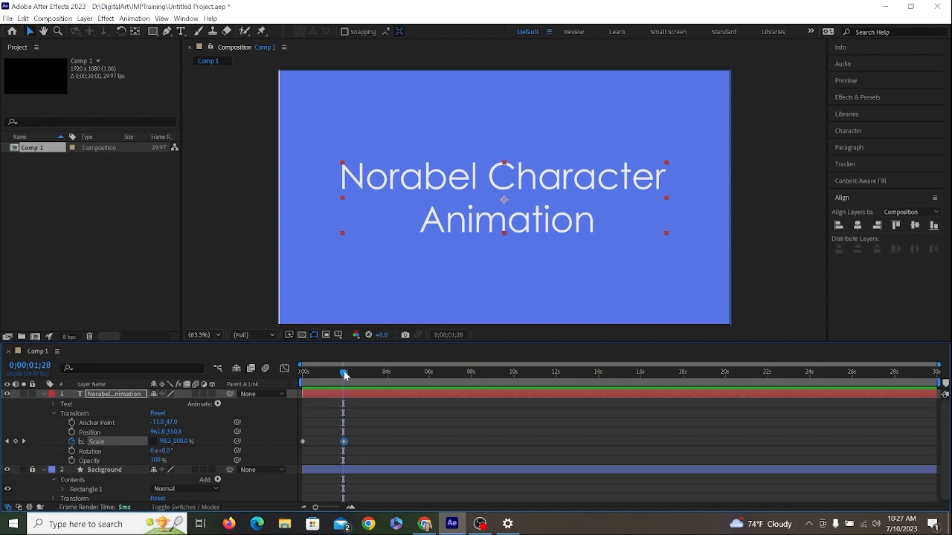
{"action": "left_click_drag", "start_coordinate": [344, 371], "coordinate": [268, 368]}
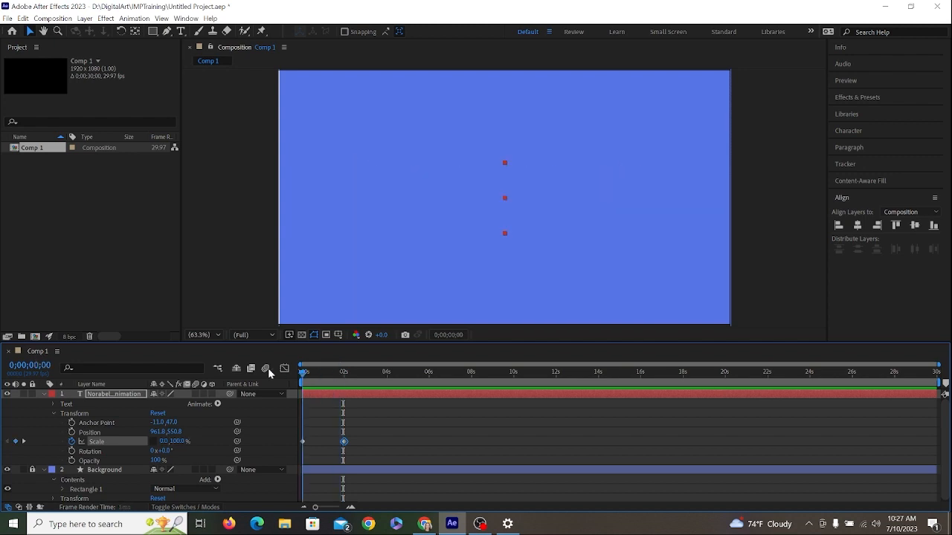
- Start keyframing the title's Rotation at 0 s, try a different angle there and undo that angle change
{"action": "left_click", "coordinate": [71, 452]}
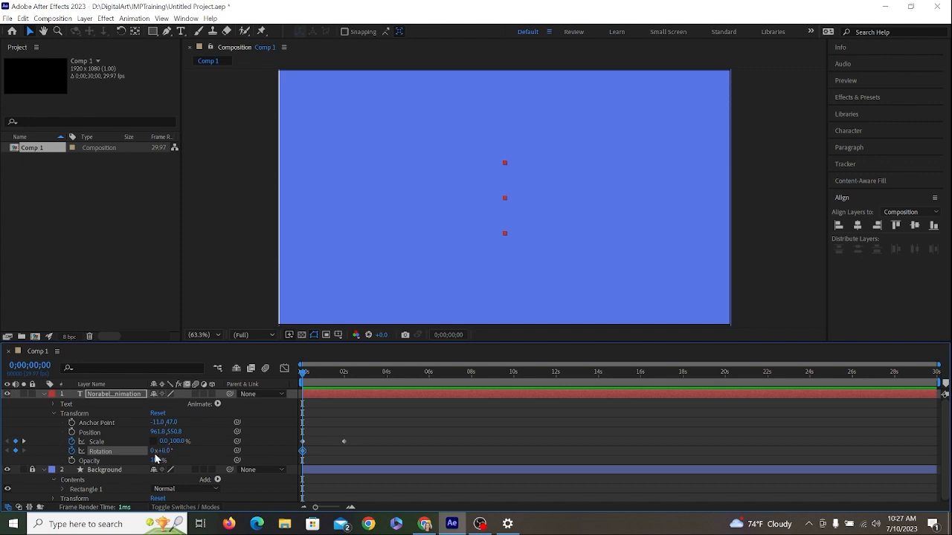
{"action": "left_click_drag", "start_coordinate": [164, 451], "coordinate": [223, 451]}
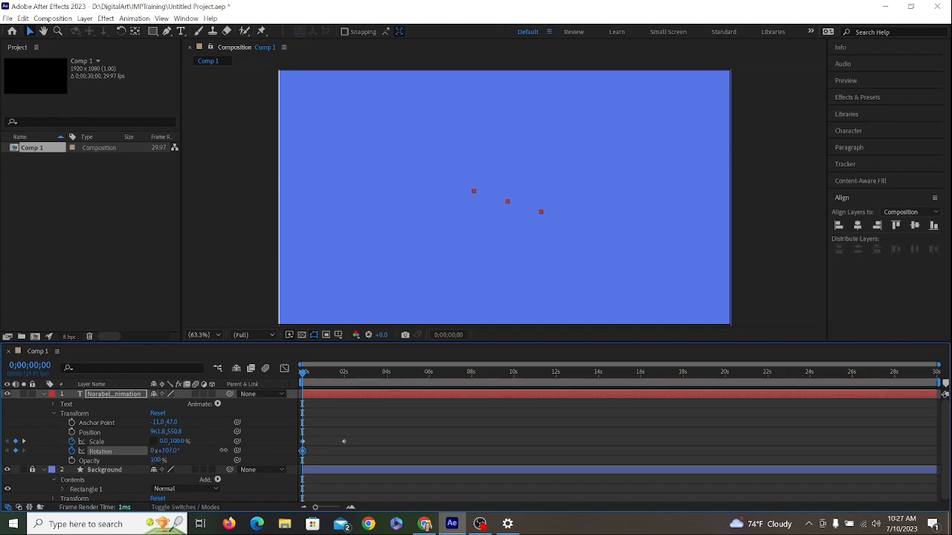
{"action": "key", "text": "ctrl+z"}
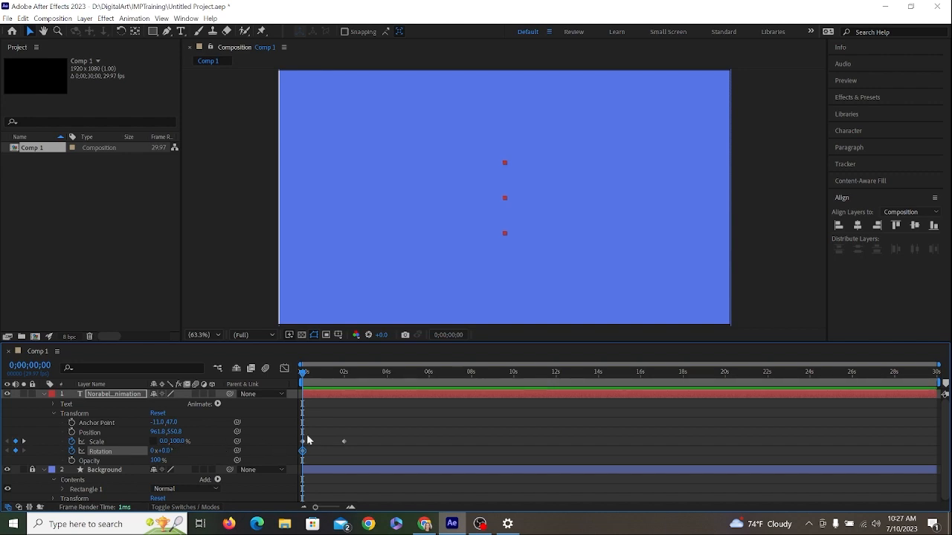
- Add a Rotation keyframe at 0;00;01;29 that turns the title two full revolutions
{"action": "left_click", "coordinate": [343, 378]}
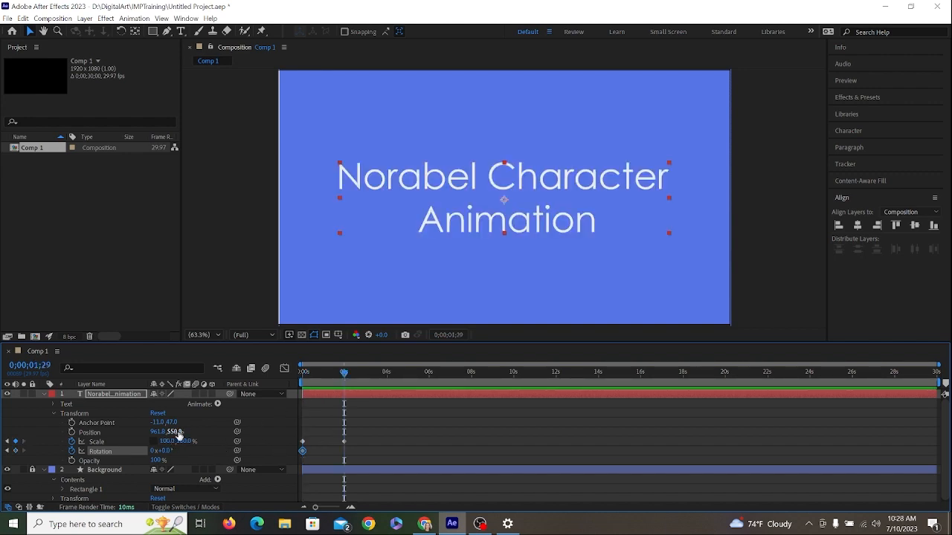
{"action": "left_click_drag", "start_coordinate": [165, 451], "coordinate": [389, 474]}
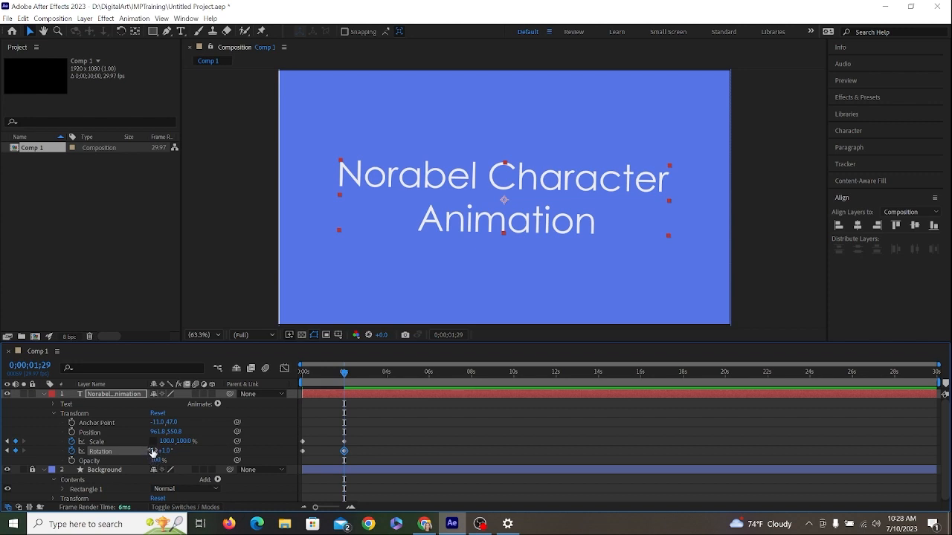
{"action": "key", "text": "ctrl+z"}
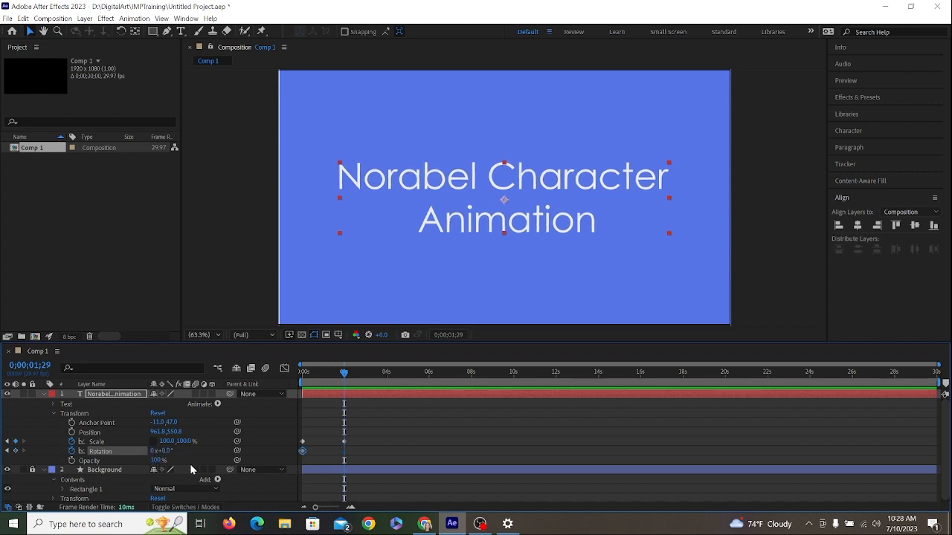
{"action": "left_click", "coordinate": [152, 451]}
{"action": "type", "text": "1"}
{"action": "key", "text": "Return"}
{"action": "left_click", "coordinate": [153, 451]}
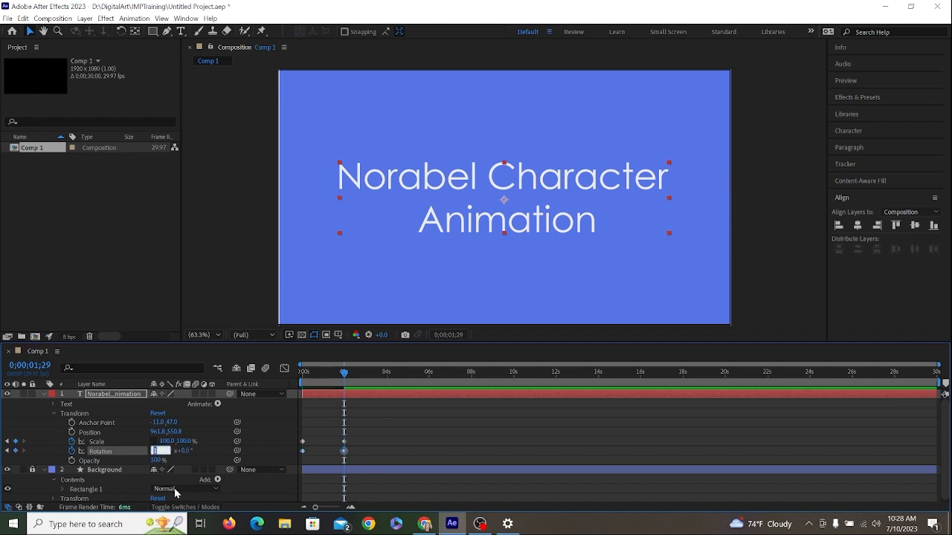
{"action": "type", "text": "2"}
{"action": "key", "text": "Return"}
- Preview the title's spin from the beginning and return the playhead to 0 s
{"action": "left_click_drag", "start_coordinate": [350, 367], "coordinate": [290, 382]}
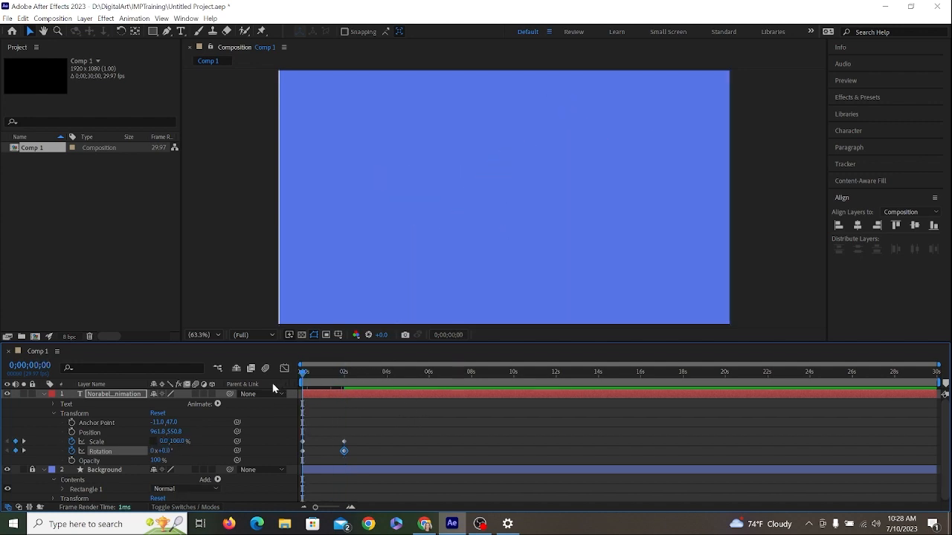
{"action": "key", "text": "space"}
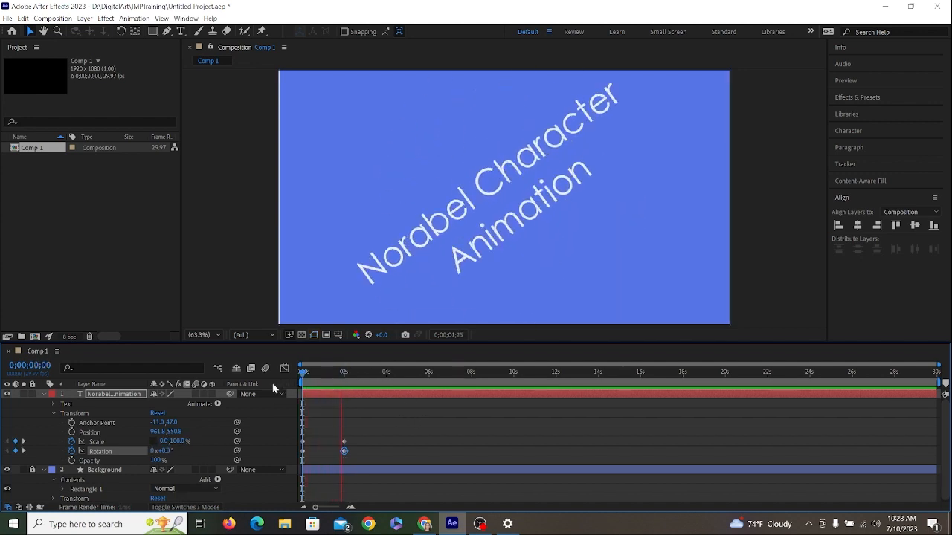
{"action": "key", "text": "space"}
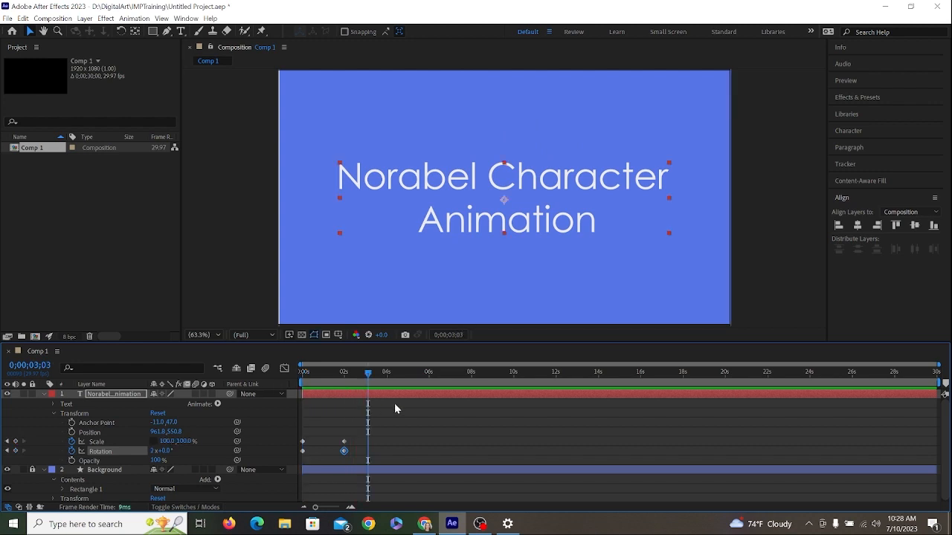
{"action": "key", "text": "Home"}
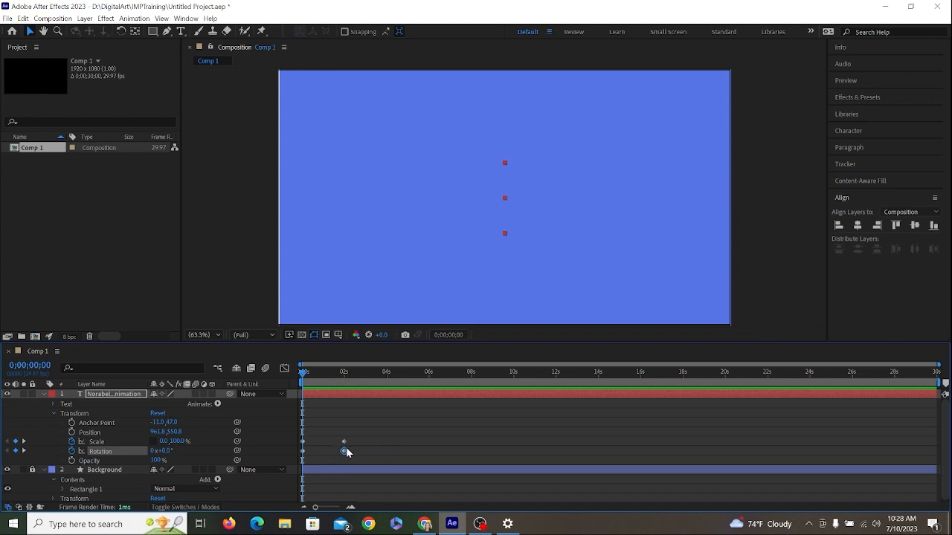
- Try an extra Rotation keyframe at 0;00;01;00, and remove all of the title's Rotation keyframes
{"action": "left_click", "coordinate": [72, 451]}
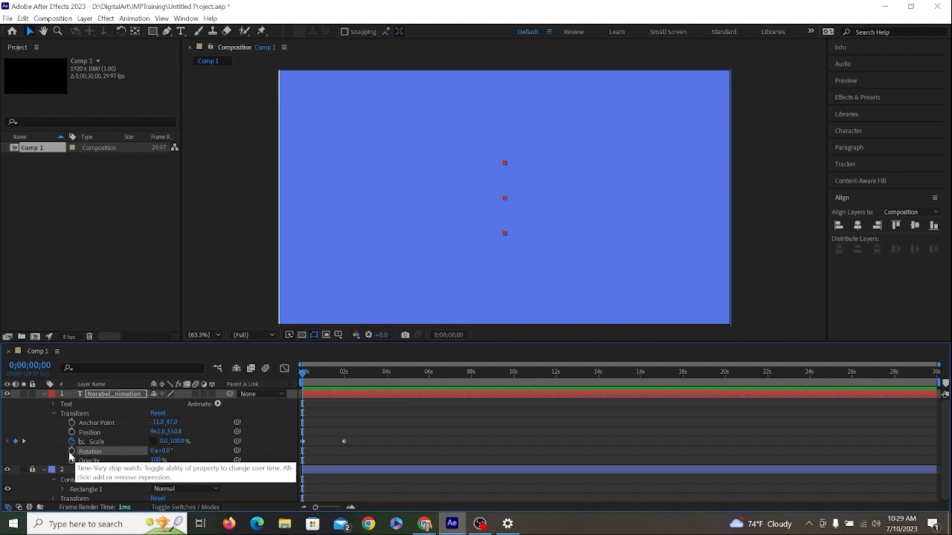
{"action": "left_click", "coordinate": [72, 451]}
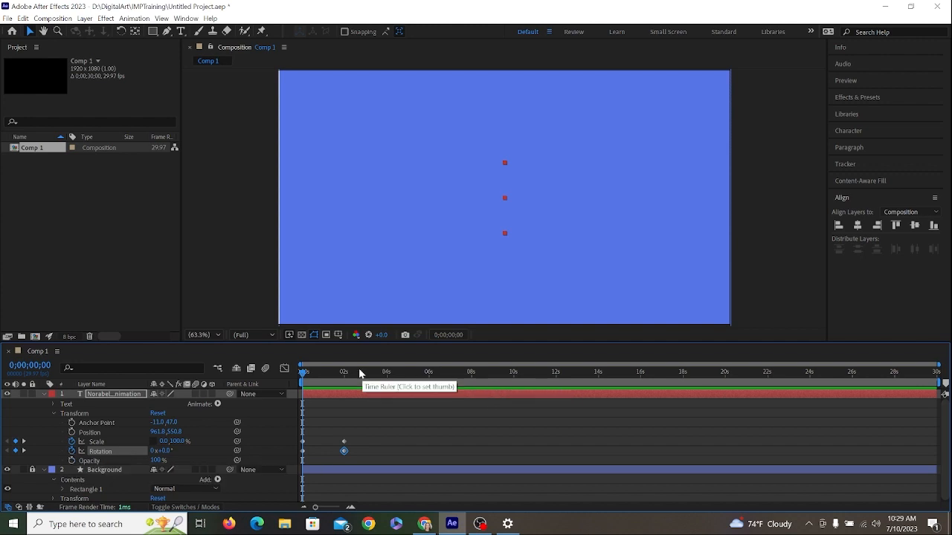
{"action": "left_click", "coordinate": [327, 370]}
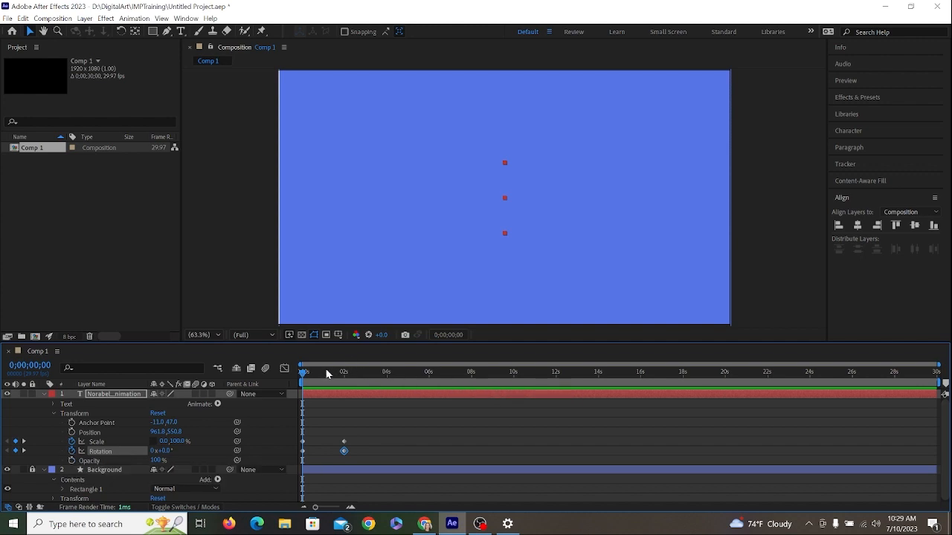
{"action": "left_click", "coordinate": [15, 451]}
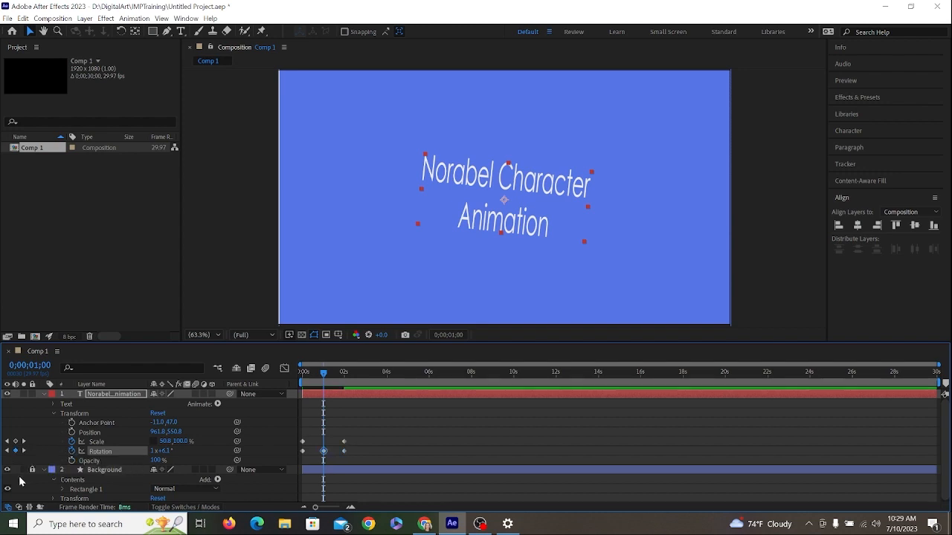
{"action": "left_click", "coordinate": [71, 452]}
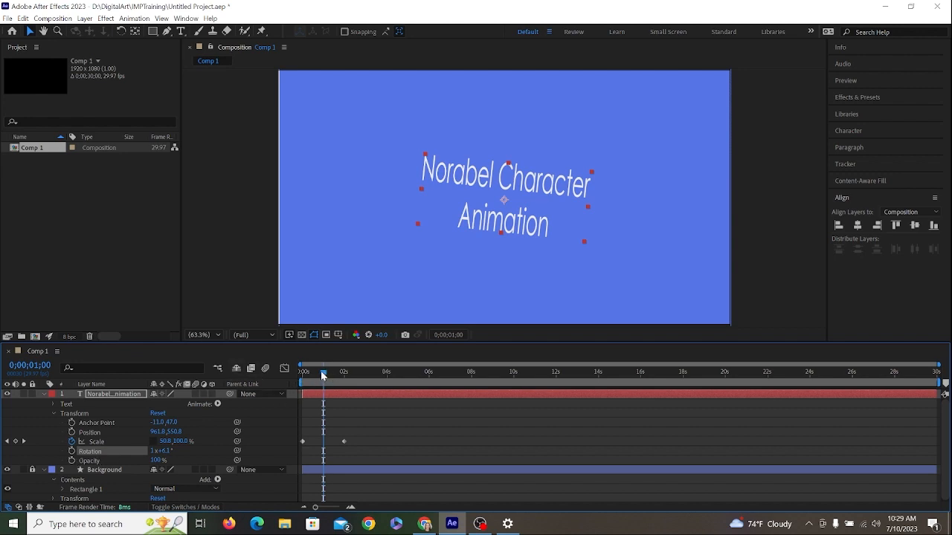
- Start keyframing the title's Opacity at 0 s with a value of 0%
{"action": "left_click_drag", "start_coordinate": [323, 374], "coordinate": [299, 377]}
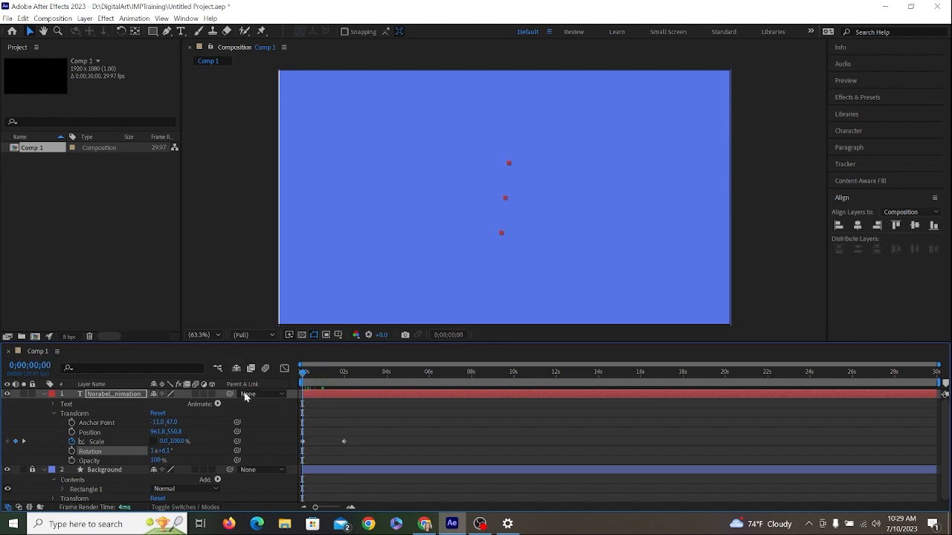
{"action": "left_click", "coordinate": [72, 460]}
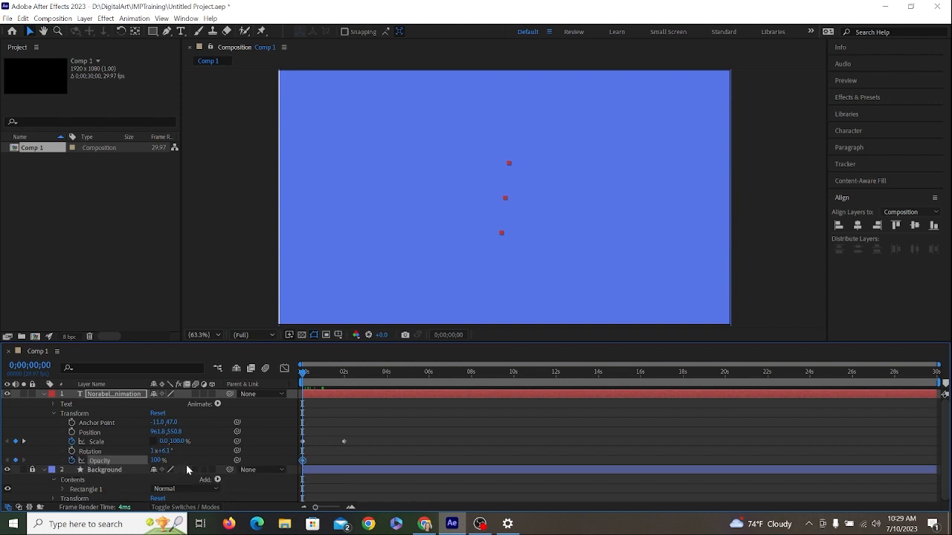
{"action": "left_click", "coordinate": [158, 461]}
{"action": "type", "text": "0"}
{"action": "key", "text": "Return"}
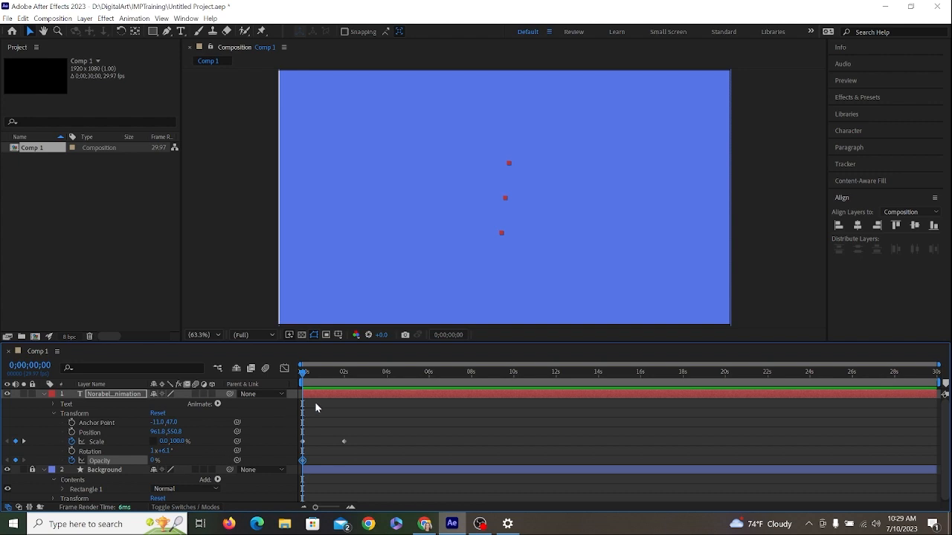
- Add an Opacity keyframe of 100% at 0;00;01;00 and preview the title's animation from the beginning
{"action": "left_click_drag", "start_coordinate": [327, 384], "coordinate": [323, 379]}
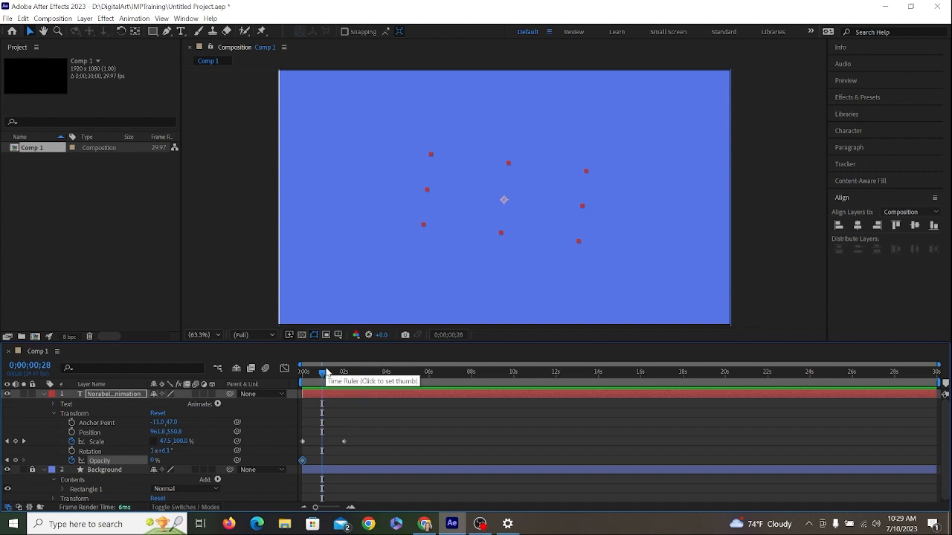
{"action": "left_click", "coordinate": [38, 366]}
{"action": "left_click", "coordinate": [38, 366]}
{"action": "left_click_drag", "start_coordinate": [39, 366], "coordinate": [50, 365]}
{"action": "type", "text": "1"}
{"action": "key", "text": "BackSpace"}
{"action": "key", "text": "BackSpace"}
{"action": "type", "text": "00"}
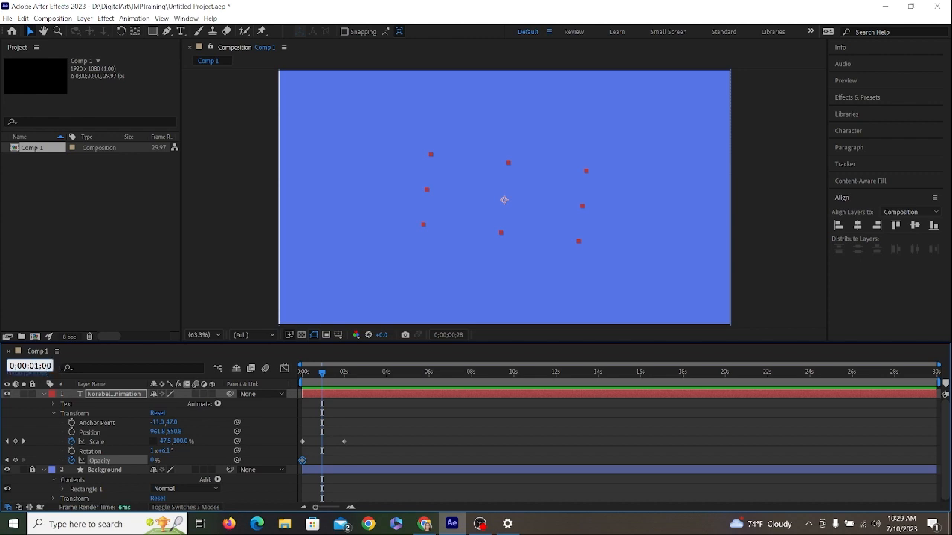
{"action": "key", "text": "Return"}
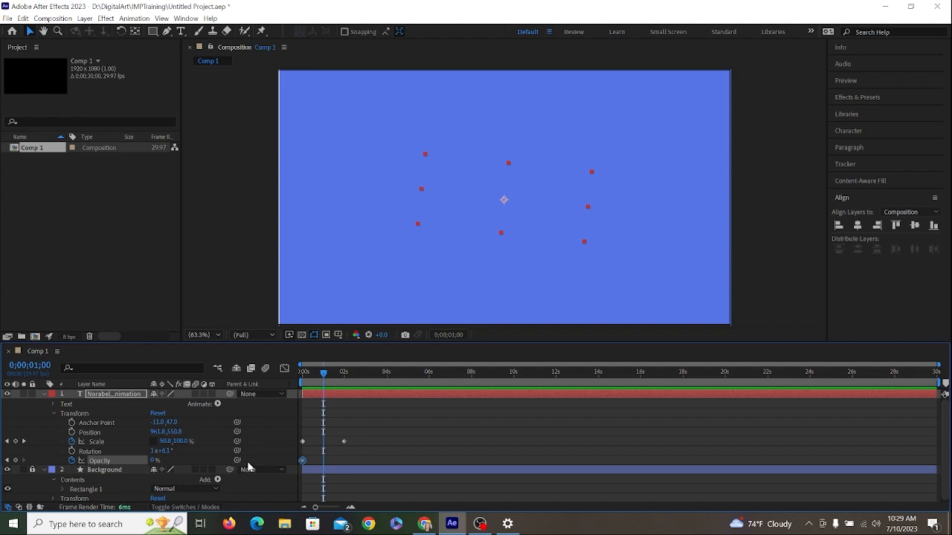
{"action": "left_click", "coordinate": [153, 460]}
{"action": "type", "text": "100"}
{"action": "left_click", "coordinate": [42, 456]}
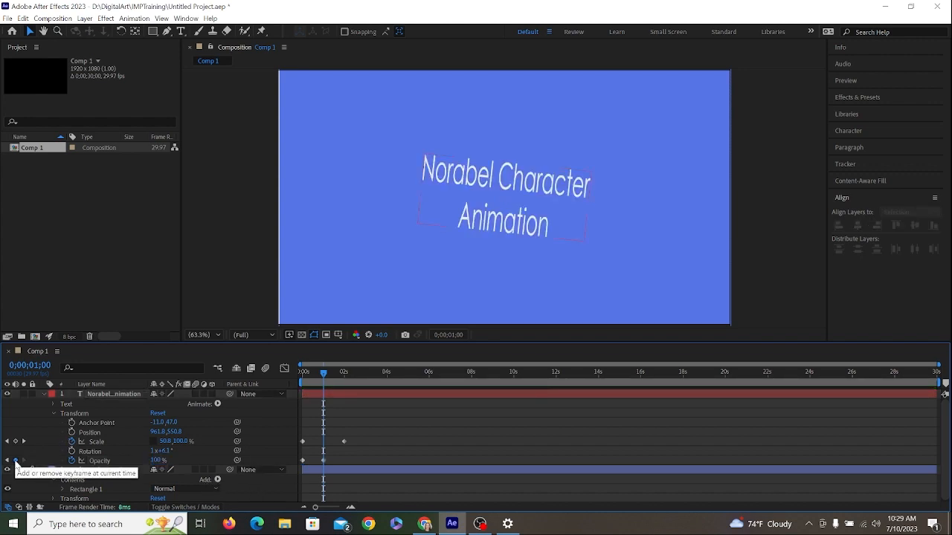
{"action": "key", "text": "ctrl+z"}
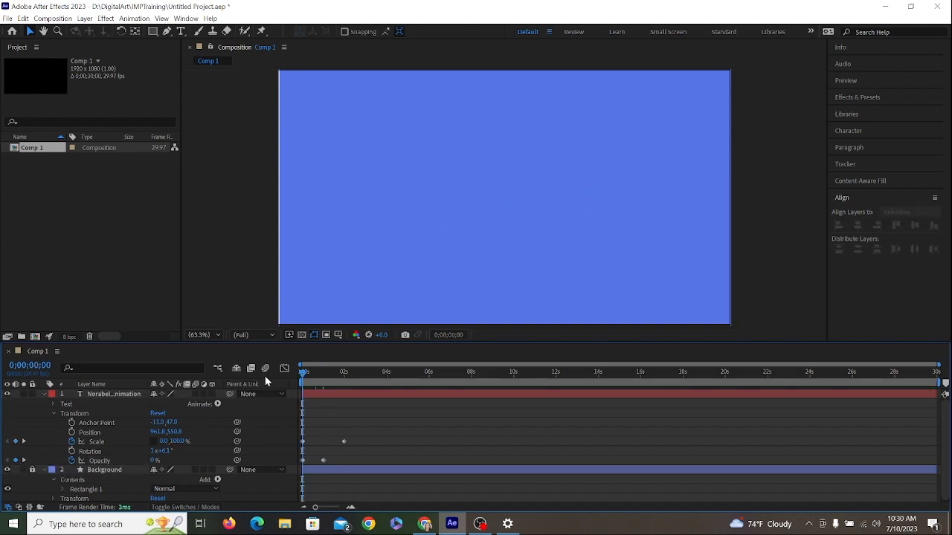
{"action": "key", "text": "space"}
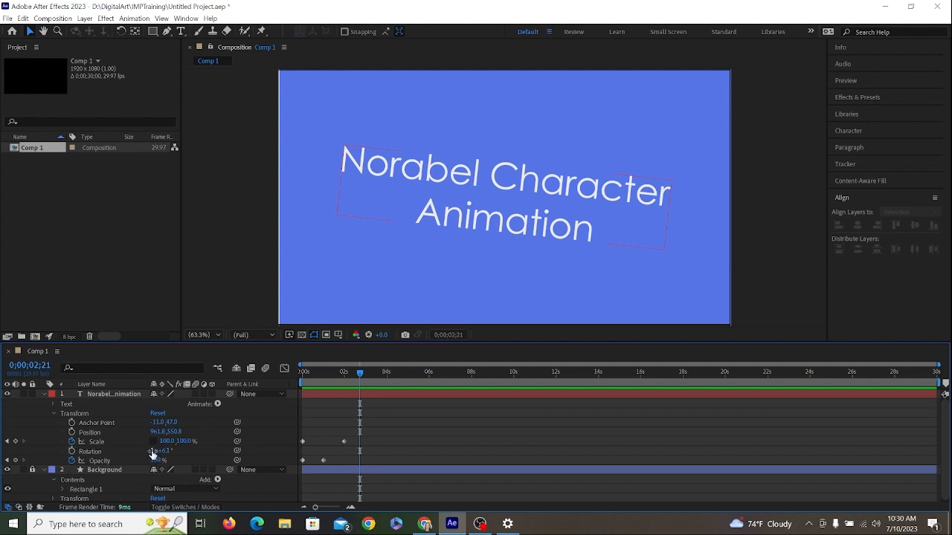
- Reset the title's Rotation to 0 revolutions and 0°
{"action": "left_click_drag", "start_coordinate": [152, 454], "coordinate": [153, 455]}
{"action": "left_click", "coordinate": [154, 450]}
{"action": "type", "text": "0"}
{"action": "key", "text": "Return"}
{"action": "left_click", "coordinate": [165, 451]}
{"action": "type", "text": "0"}
{"action": "key", "text": "Return"}
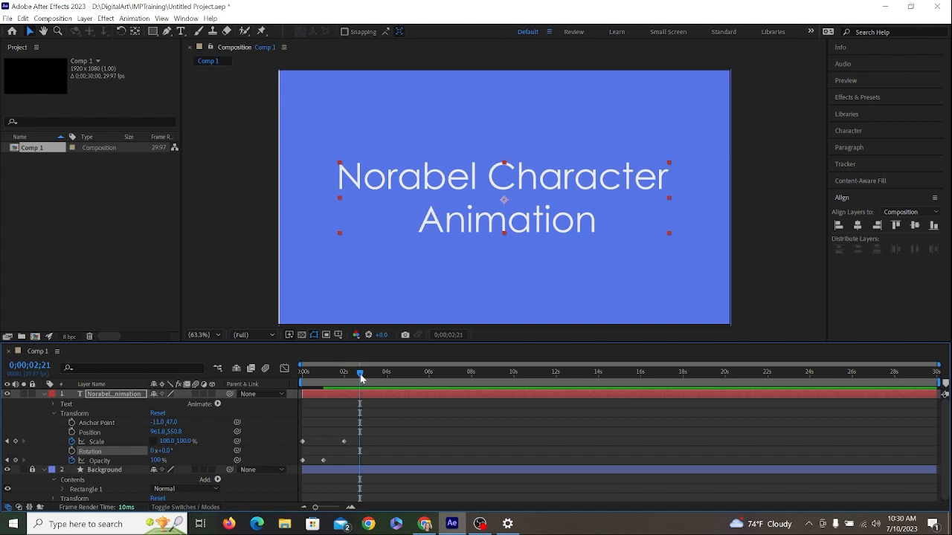
- Preview the straightened title's scale and opacity animation from 0 s
{"action": "left_click_drag", "start_coordinate": [359, 375], "coordinate": [301, 375]}
{"action": "key", "text": "space"}
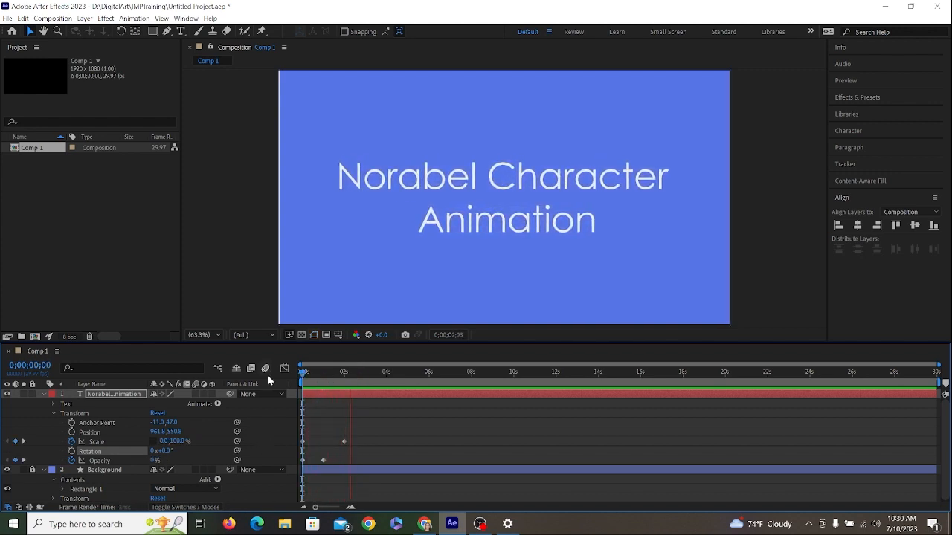
{"action": "key", "text": "space"}
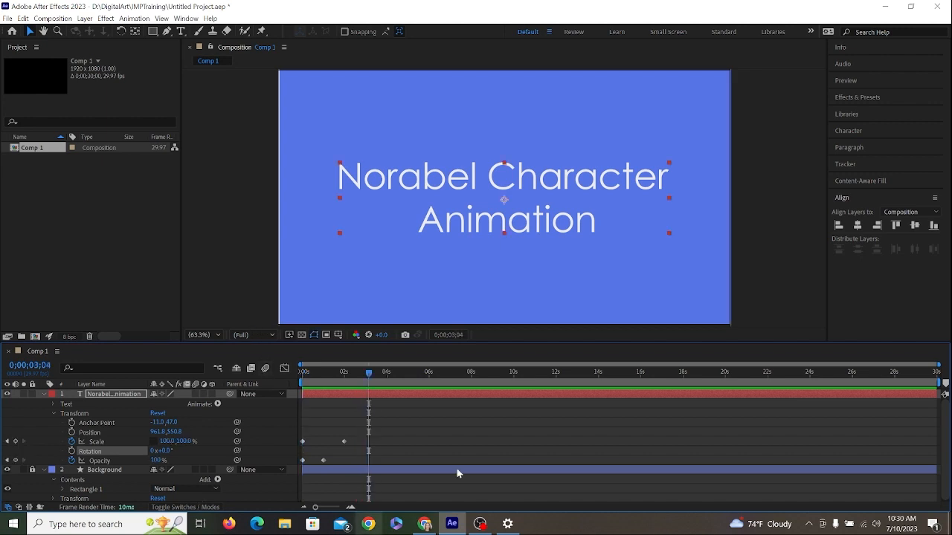
- Remove the title's Scale keyframes and preview the opacity fade alone from 0 s
{"action": "left_click", "coordinate": [73, 443]}
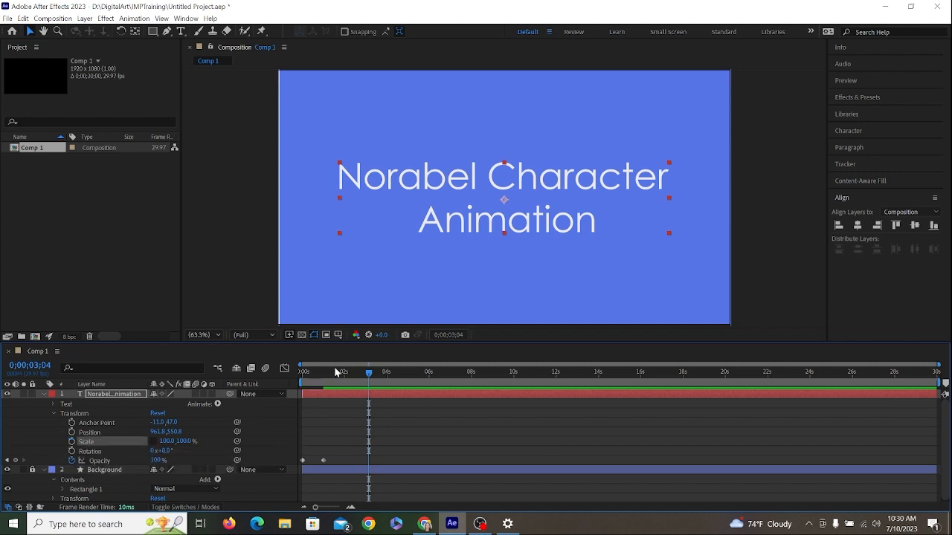
{"action": "left_click_drag", "start_coordinate": [354, 372], "coordinate": [287, 369]}
{"action": "key", "text": "space"}
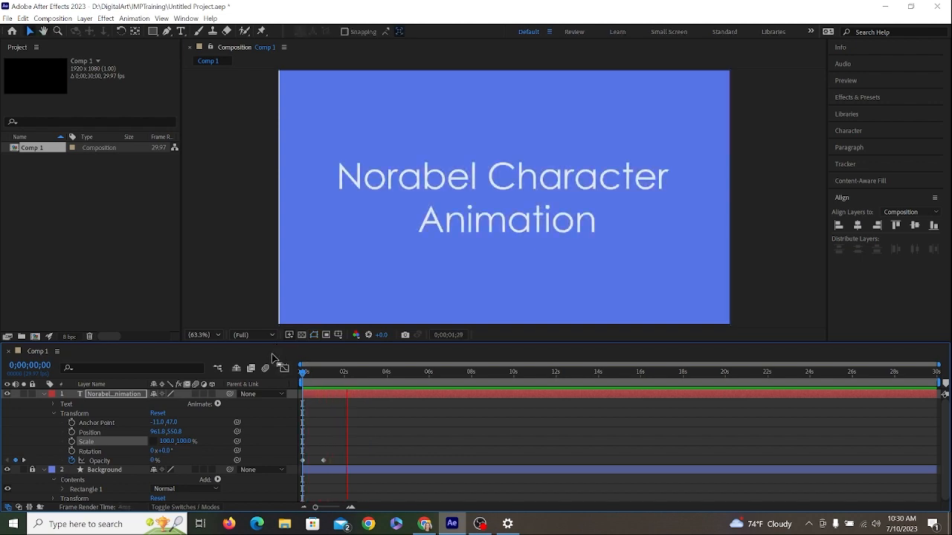
{"action": "key", "text": "space"}
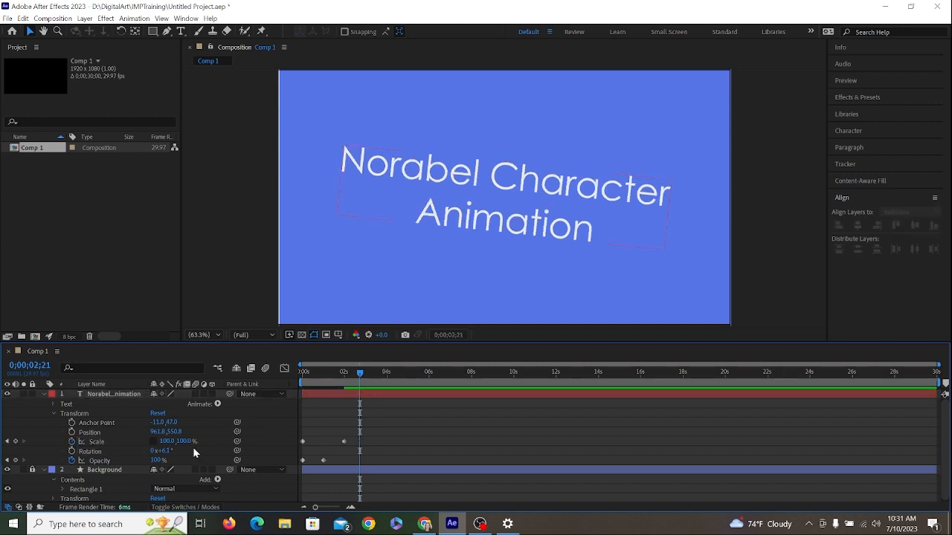
- Remove all Scale and Opacity keyframes from the title and set its Rotation angle to 0°
{"action": "left_click", "coordinate": [67, 438]}
{"action": "left_click", "coordinate": [72, 460]}
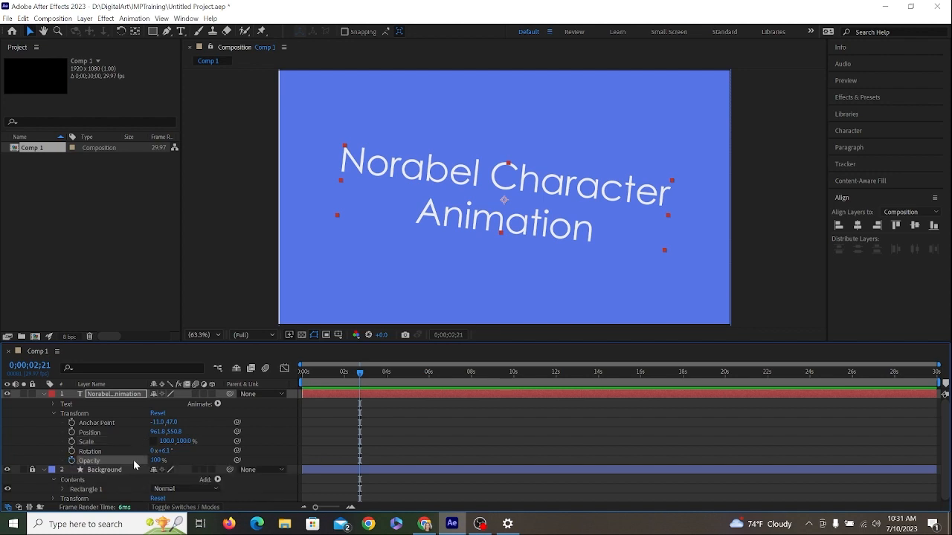
{"action": "left_click", "coordinate": [164, 450]}
{"action": "type", "text": "0"}
{"action": "key", "text": "Return"}
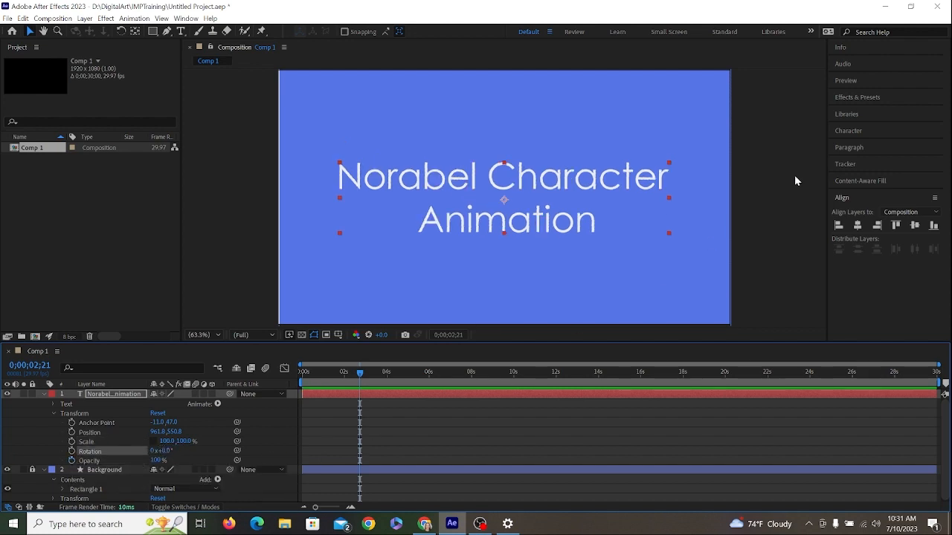
- Search the effects and presets for "pixel" and select Pixel Motion Blur among the matches
{"action": "left_click", "coordinate": [867, 95]}
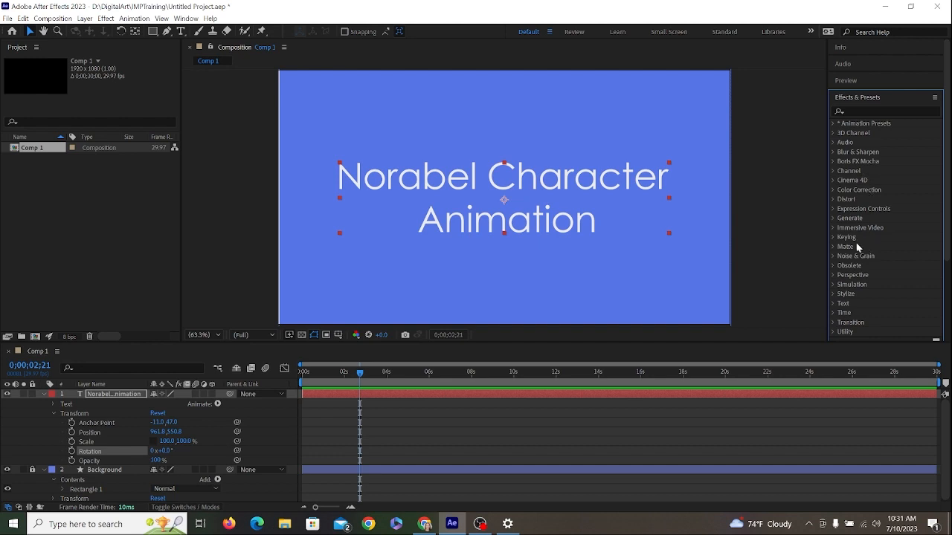
{"action": "left_click", "coordinate": [883, 112]}
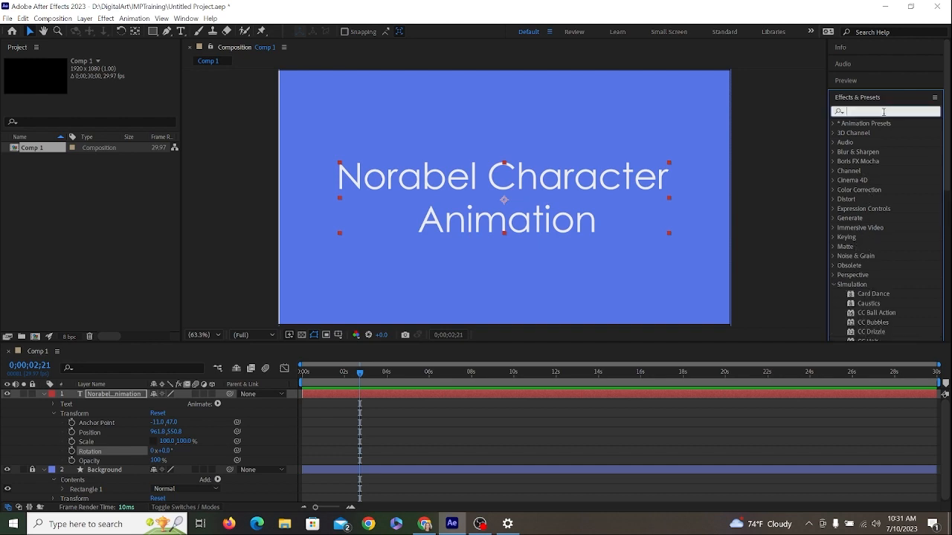
{"action": "type", "text": "pixel"}
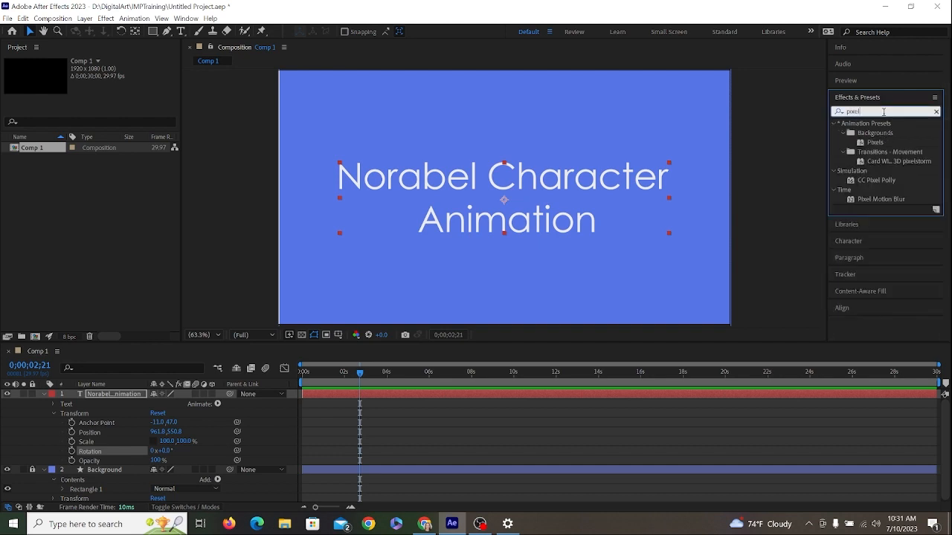
{"action": "left_click", "coordinate": [874, 200]}
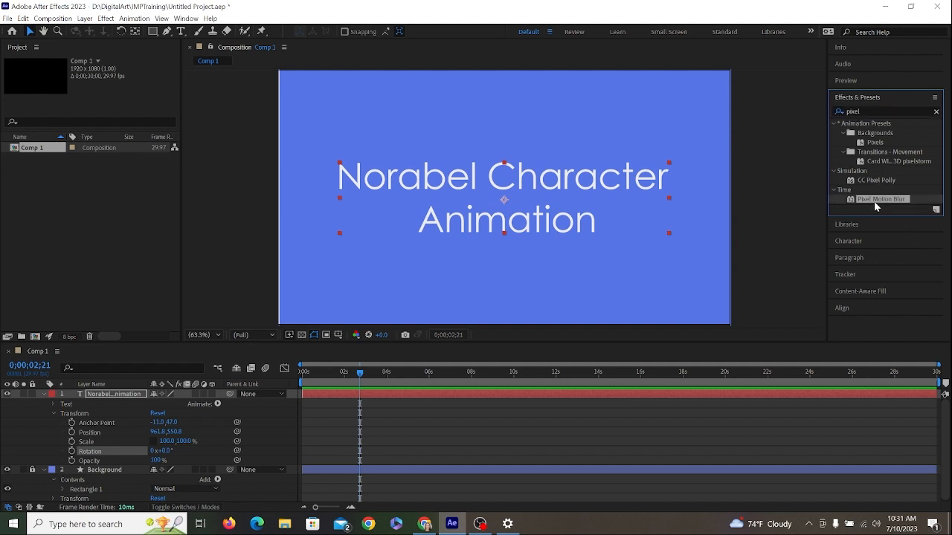
- Search the effects and presets for "type" instead
{"action": "left_click", "coordinate": [872, 110]}
{"action": "double_click", "coordinate": [872, 110]}
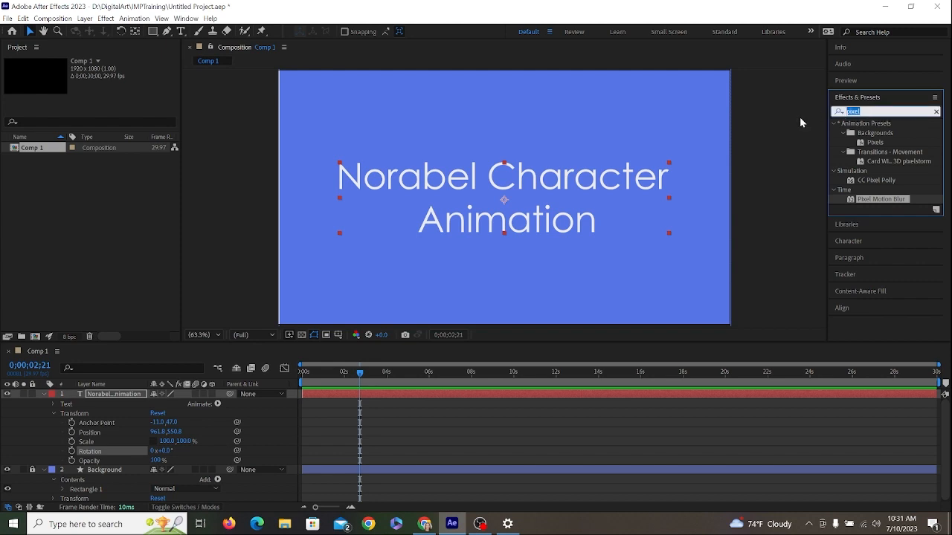
{"action": "type", "text": "type"}
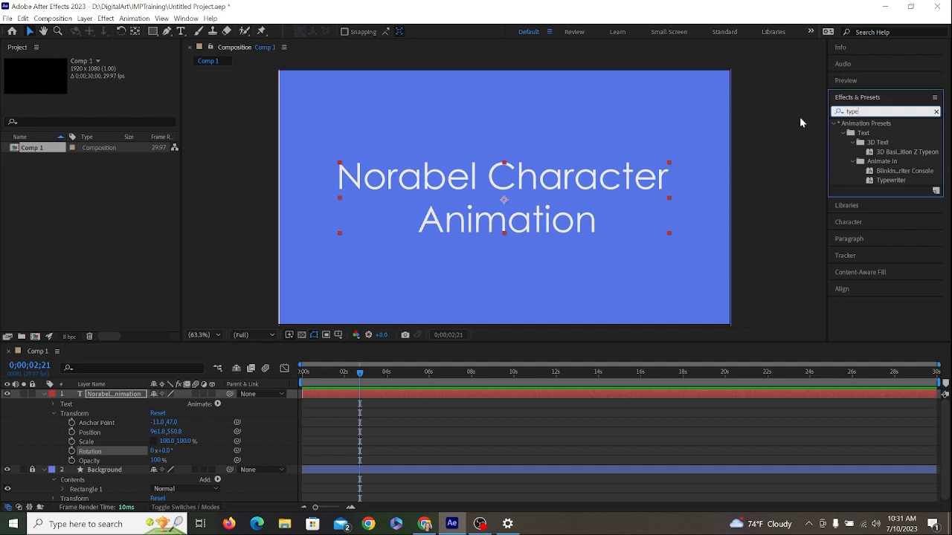
- Try the Typewriter preset on the title at 0;00;02;21 and preview the typing from 0 s
{"action": "left_click", "coordinate": [887, 180]}
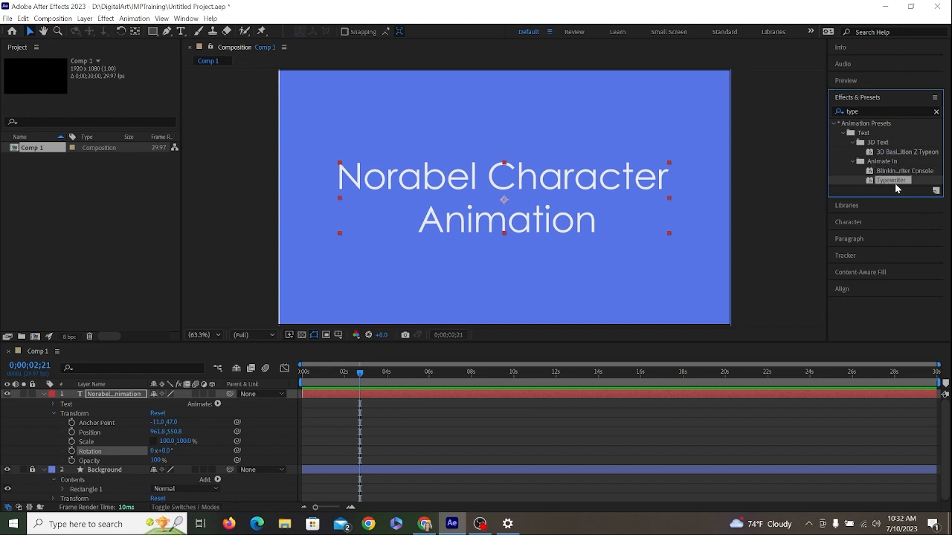
{"action": "left_click_drag", "start_coordinate": [893, 184], "coordinate": [565, 173]}
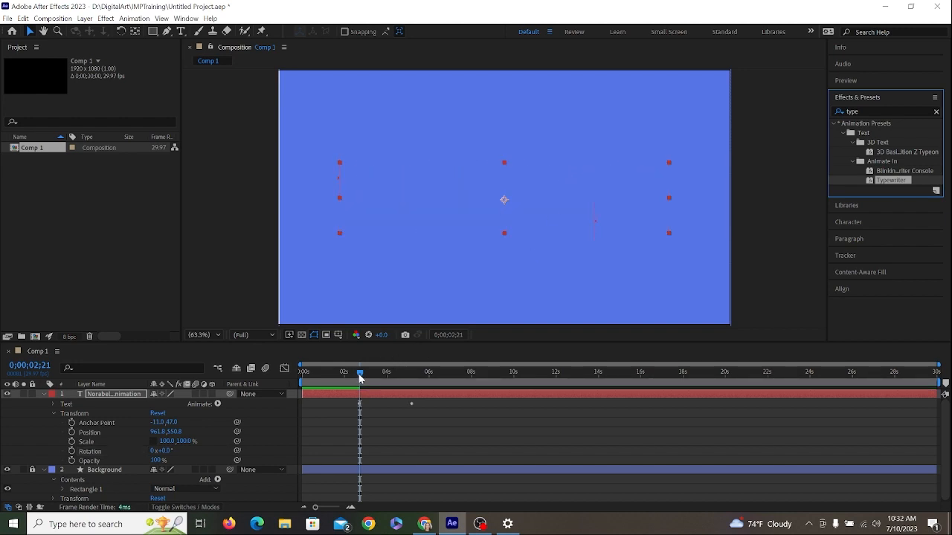
{"action": "left_click_drag", "start_coordinate": [360, 374], "coordinate": [278, 369]}
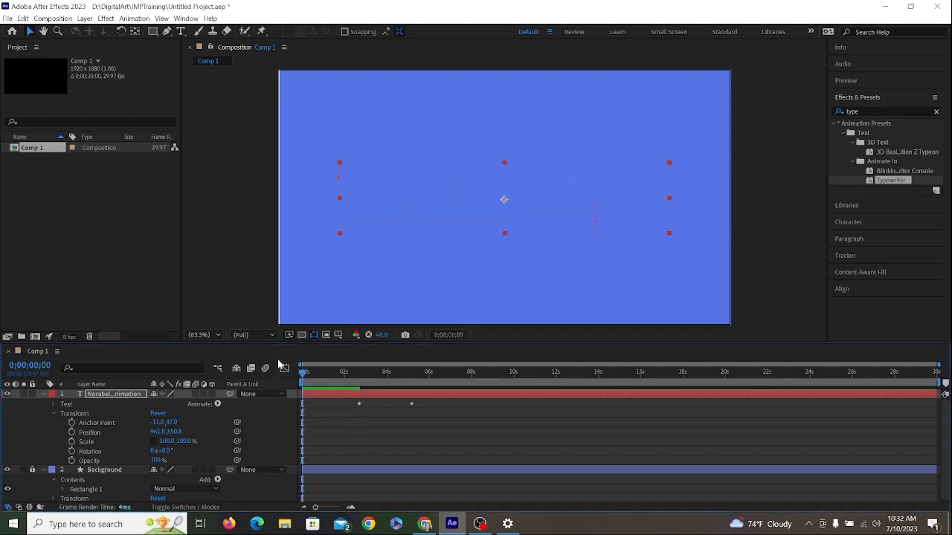
{"action": "key", "text": "space"}
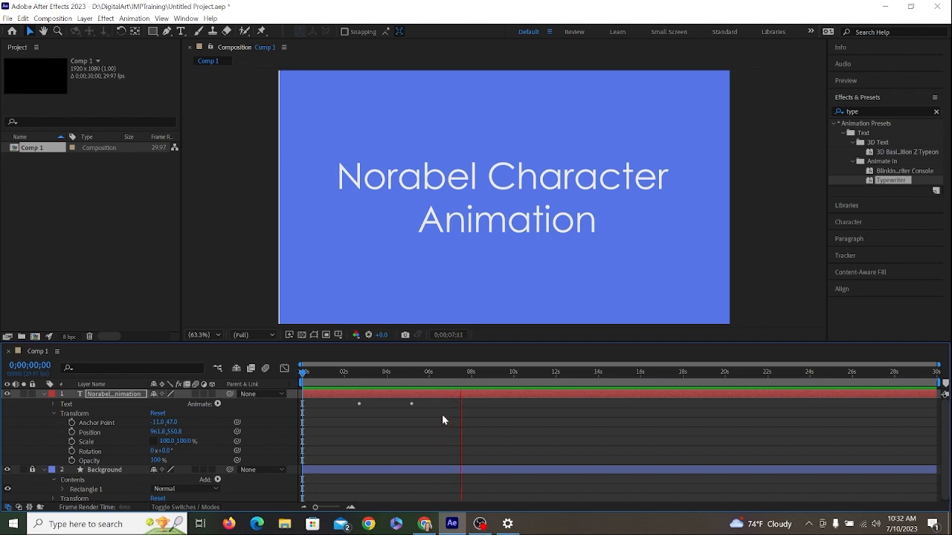
{"action": "key", "text": "space"}
{"action": "left_click", "coordinate": [357, 405]}
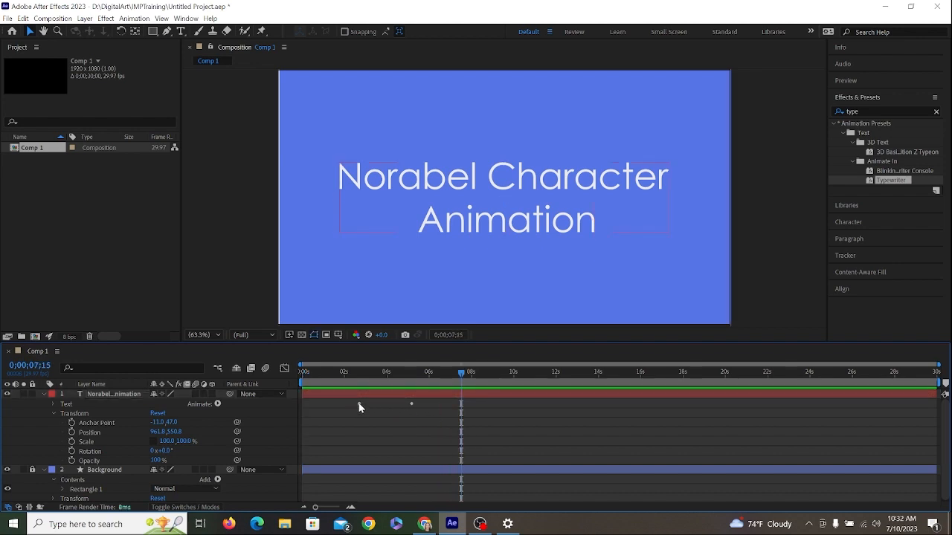
{"action": "mouse_move", "coordinate": [360, 373]}
{"action": "left_mouse_down"}
{"action": "mouse_move", "coordinate": [429, 375]}
{"action": "mouse_move", "coordinate": [357, 376]}
{"action": "left_mouse_up"}
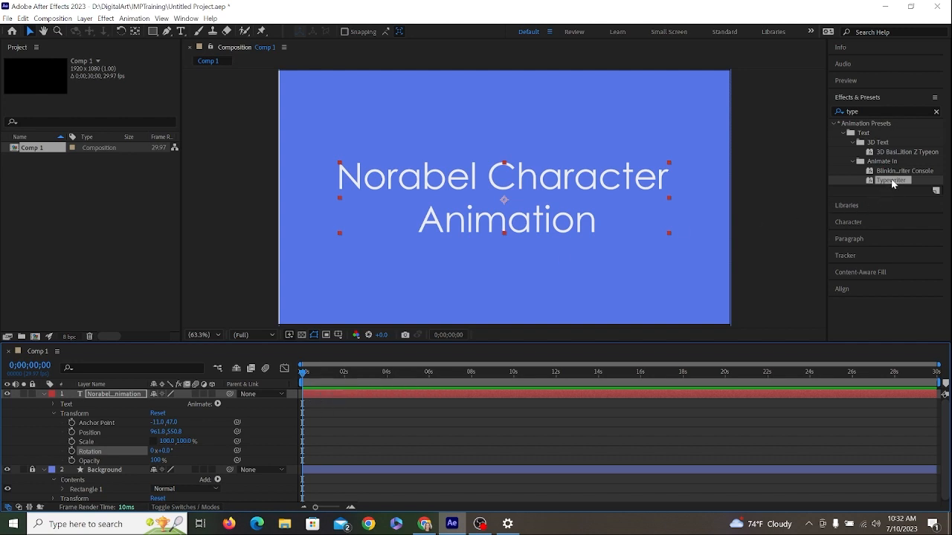
- Apply the Typewriter preset to the title at 0 s and expand its Animator 1 down to the Range Selector 1 properties
{"action": "left_click_drag", "start_coordinate": [893, 184], "coordinate": [494, 177]}
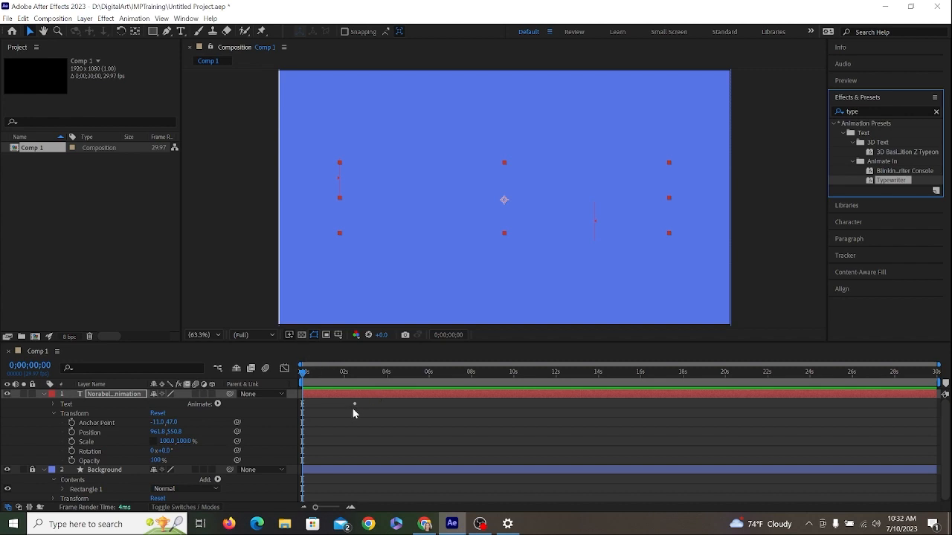
{"action": "left_click", "coordinate": [54, 404]}
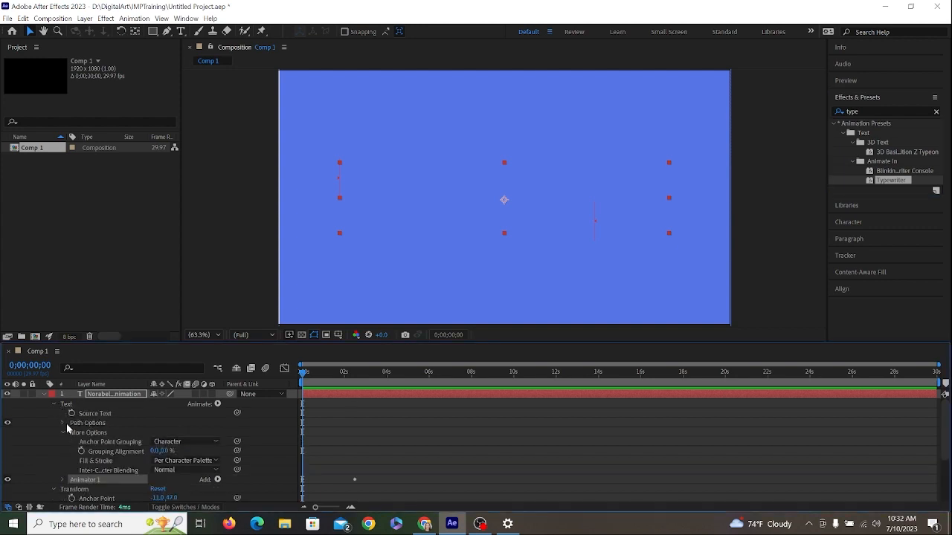
{"action": "scroll", "coordinate": [66, 451], "scroll_direction": "down", "scroll_amount": 2}
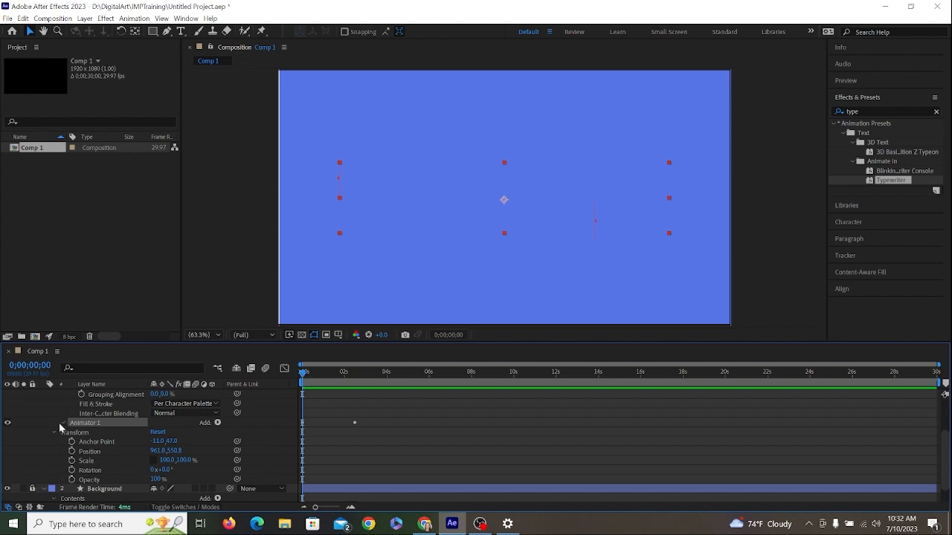
{"action": "left_click", "coordinate": [60, 423]}
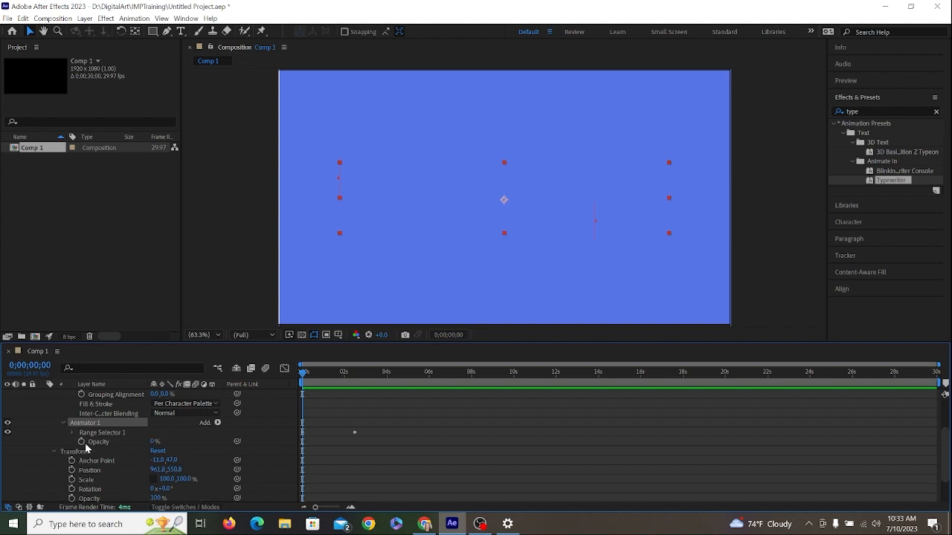
{"action": "left_click", "coordinate": [71, 431]}
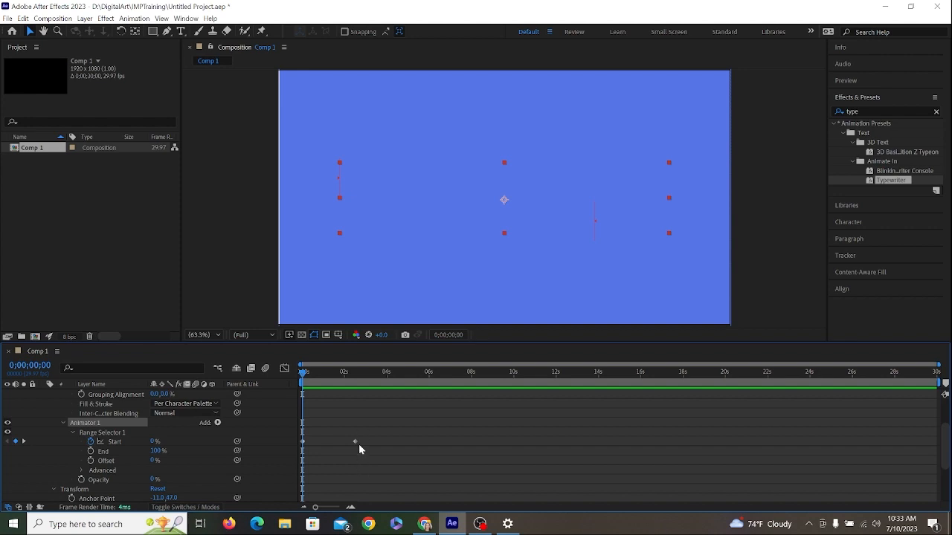
- Move the Range Selector's two Start keyframes to about 0.3 s and 1.8 s and preview the typing
{"action": "left_click_drag", "start_coordinate": [356, 442], "coordinate": [309, 443]}
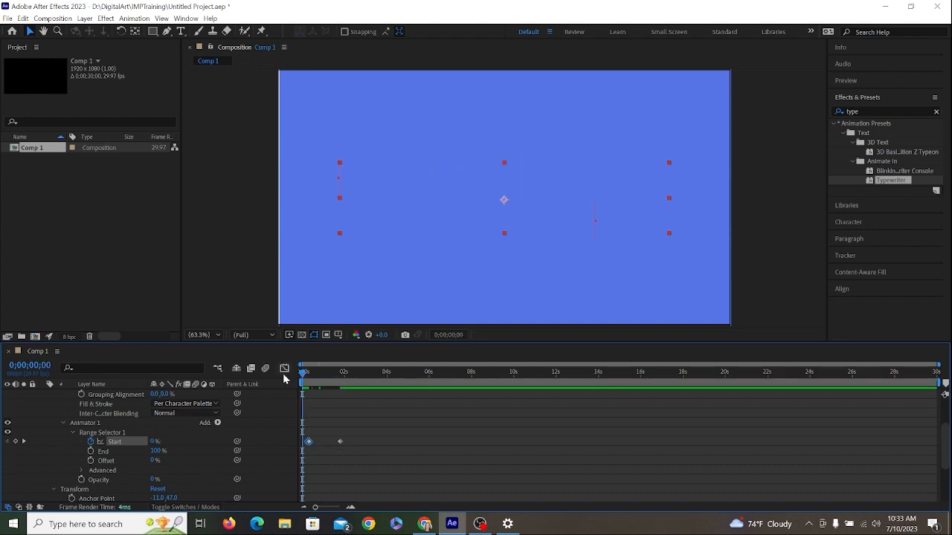
{"action": "key", "text": "space"}
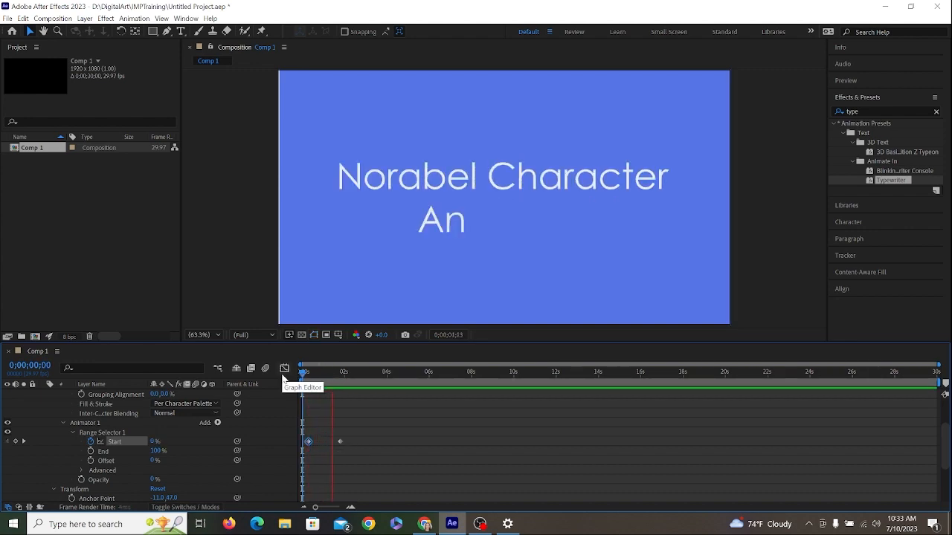
{"action": "key", "text": "space"}
- Move the last Start keyframe to about 4 s, preview the slower typing, and return to 0 s
{"action": "left_click_drag", "start_coordinate": [340, 442], "coordinate": [386, 443]}
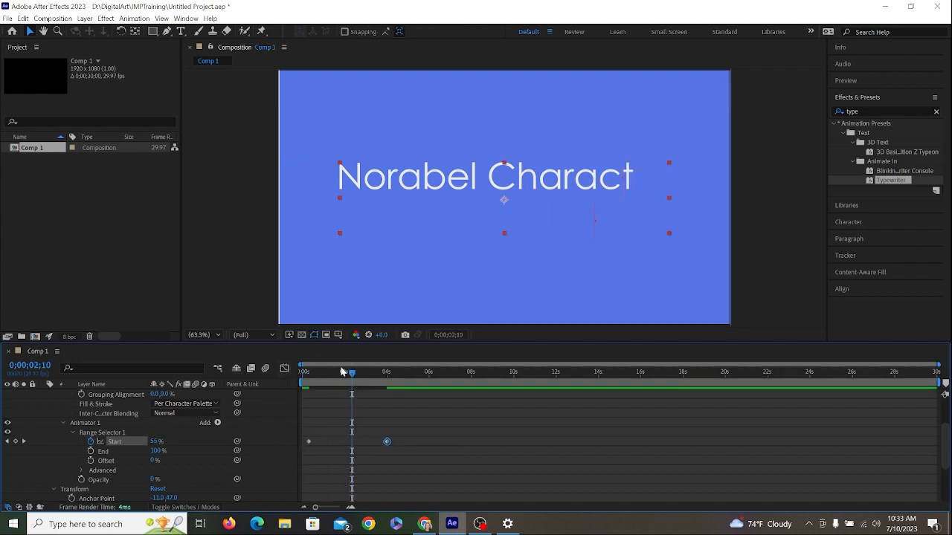
{"action": "left_click_drag", "start_coordinate": [351, 376], "coordinate": [304, 375]}
{"action": "key", "text": "space"}
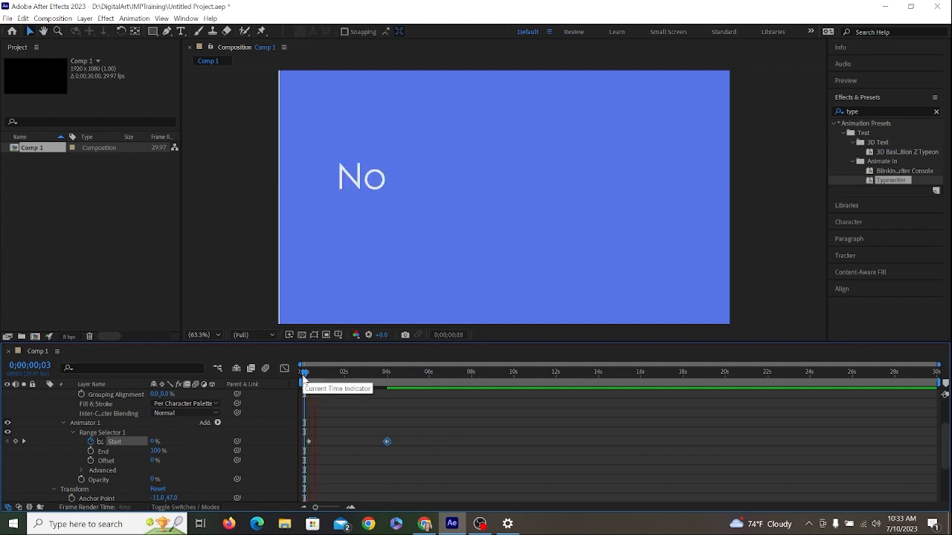
{"action": "key", "text": "space"}
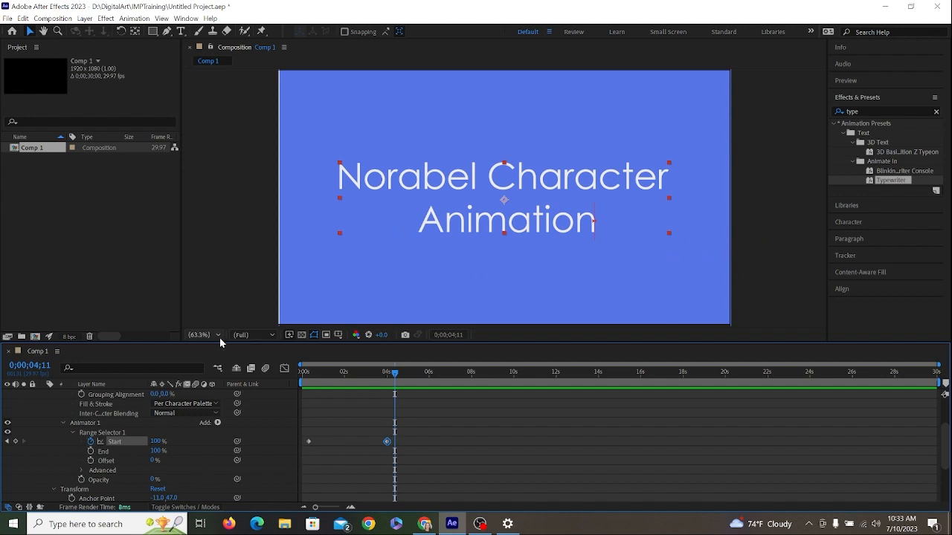
{"action": "left_click_drag", "start_coordinate": [487, 377], "coordinate": [277, 414]}
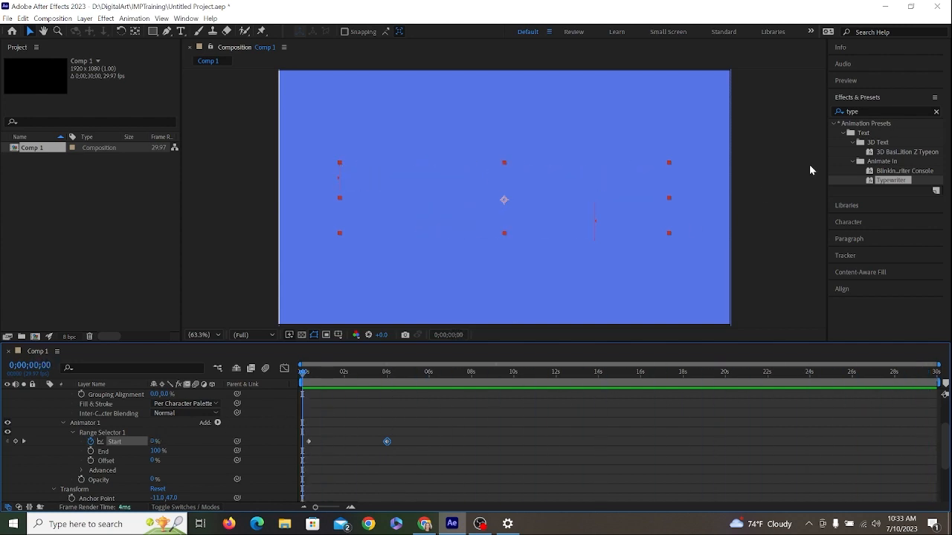
- Set the composition's duration to 0;00;10;00 and preview the shortened composition
{"action": "left_click", "coordinate": [53, 18]}
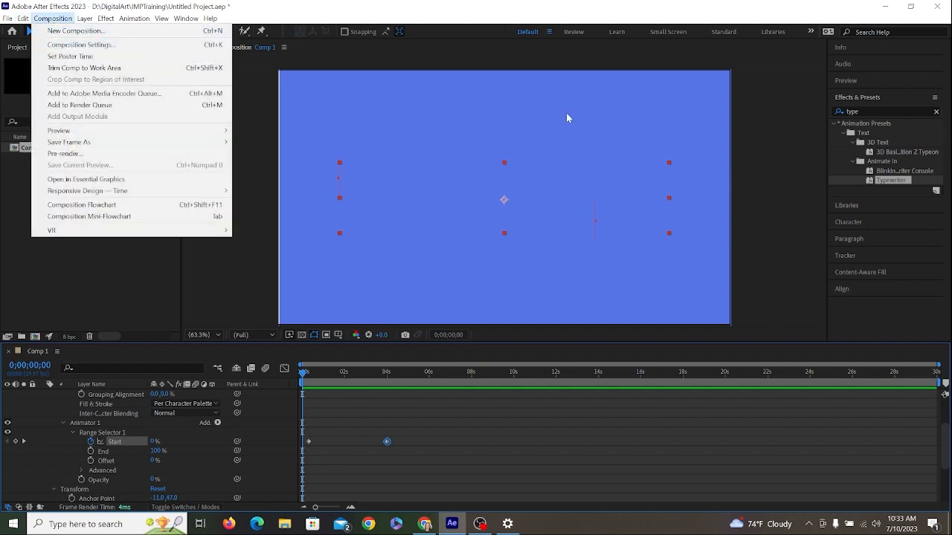
{"action": "right_click", "coordinate": [797, 161]}
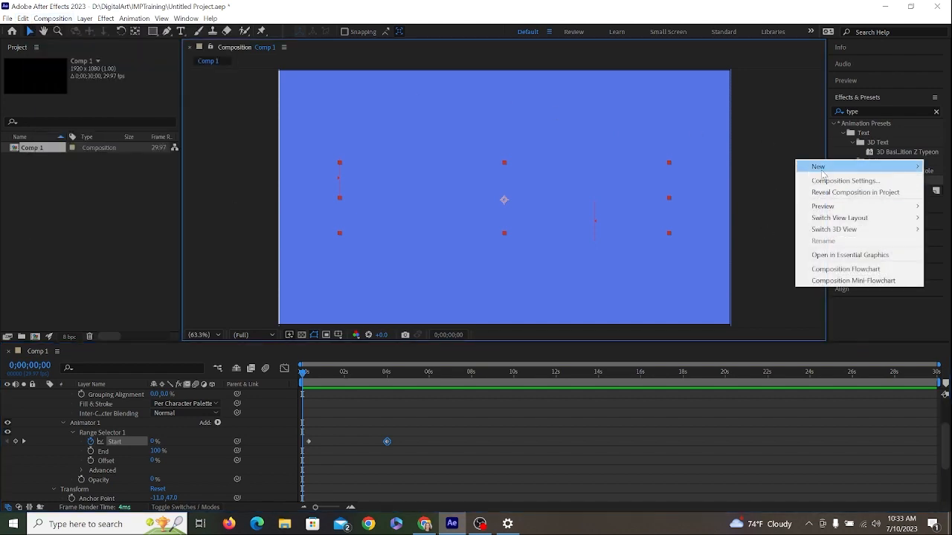
{"action": "left_click", "coordinate": [825, 180]}
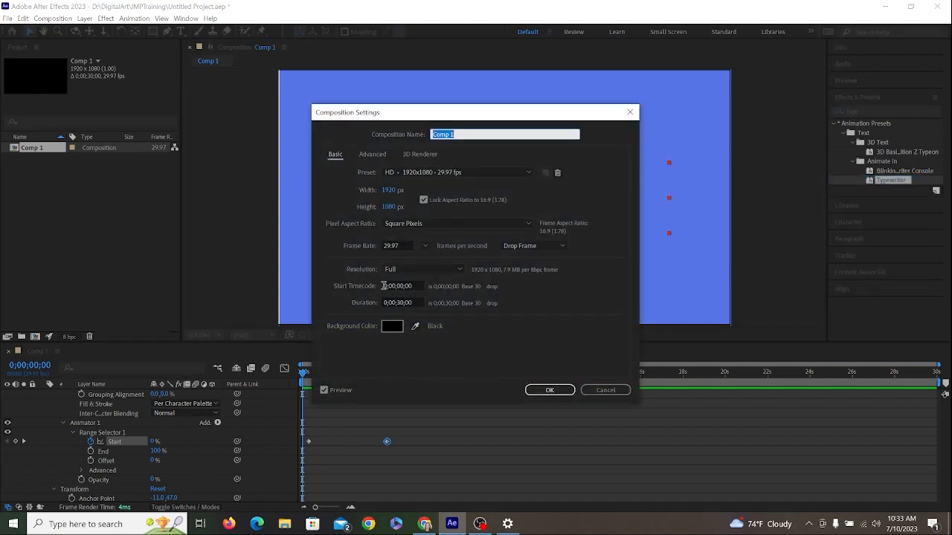
{"action": "left_click", "coordinate": [400, 303]}
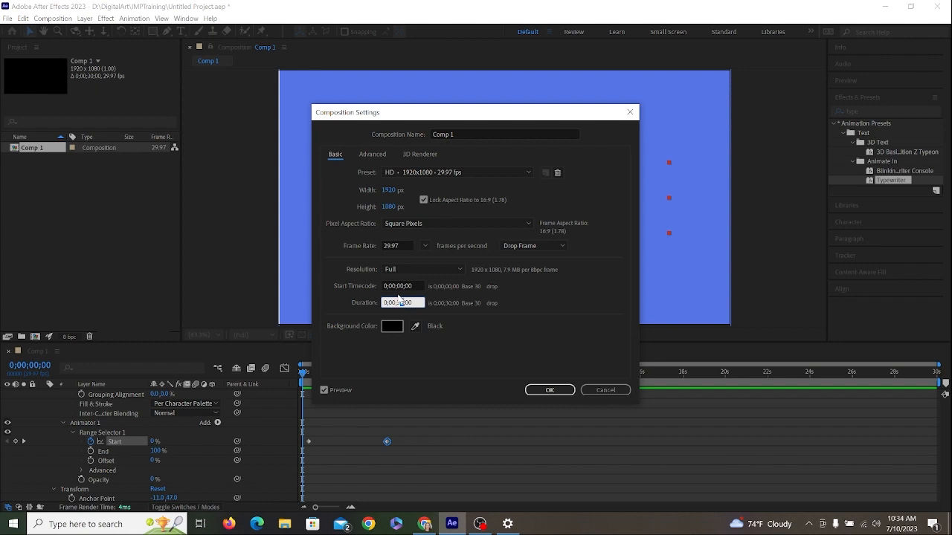
{"action": "double_click", "coordinate": [399, 301]}
{"action": "type", "text": "1"}
{"action": "left_click", "coordinate": [550, 390]}
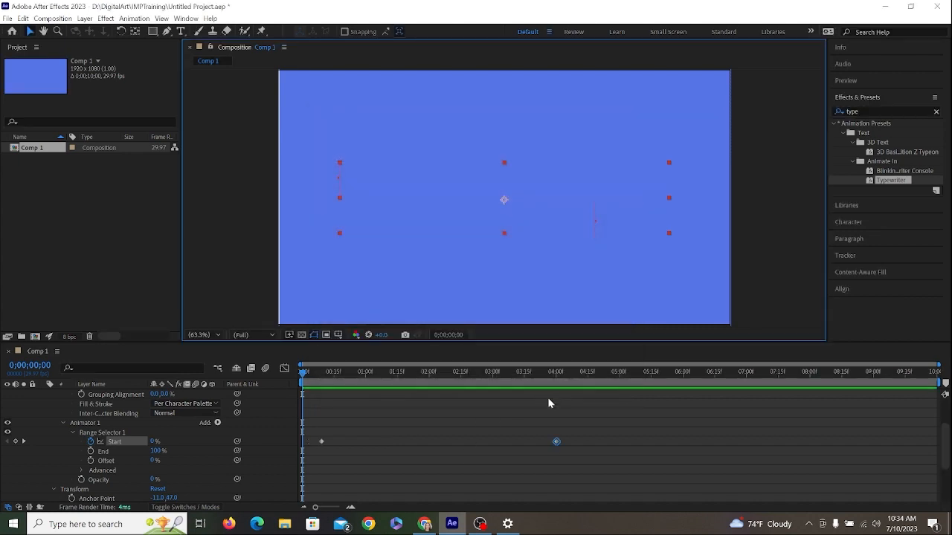
{"action": "key", "text": "space"}
{"action": "key", "text": "space"}
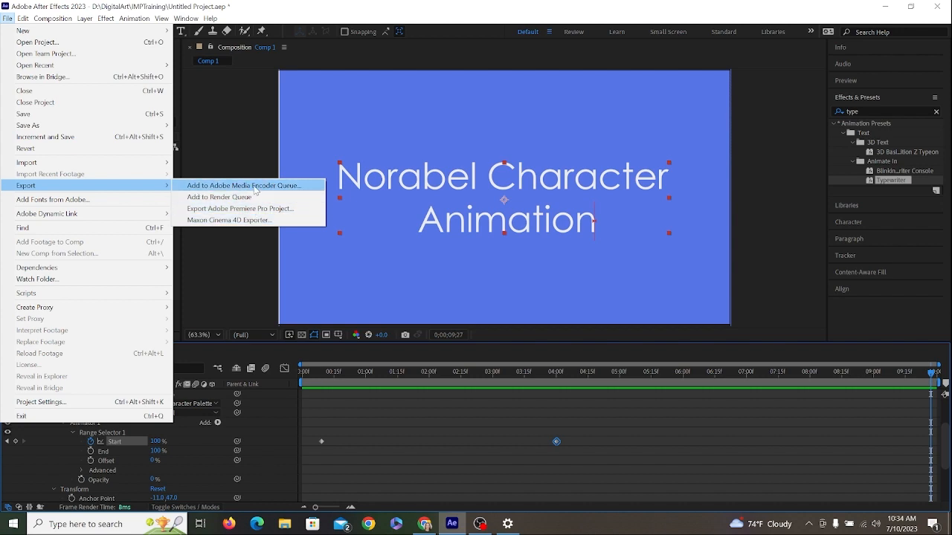
- Export the composition to the Adobe Media Encoder queue and choose H.264 as its output format
{"action": "left_click", "coordinate": [255, 188]}
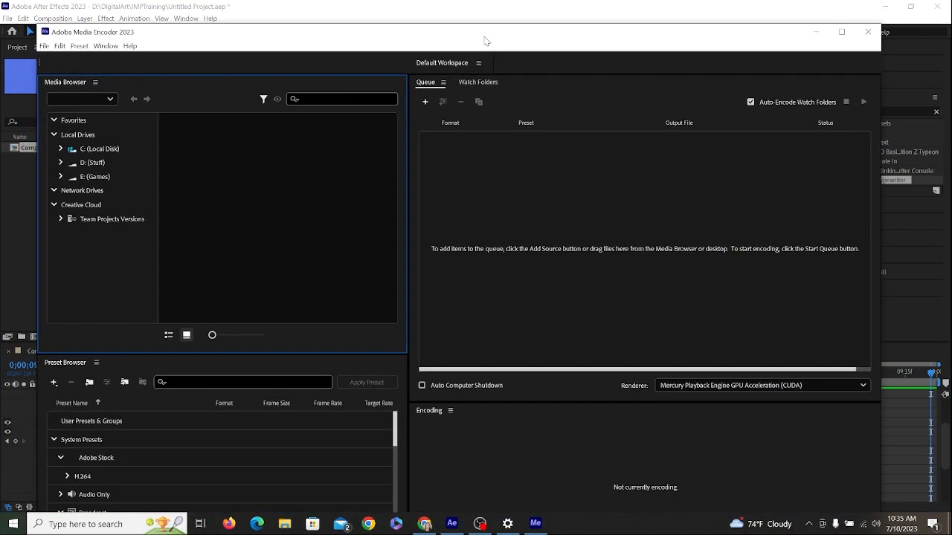
{"action": "left_click", "coordinate": [540, 294]}
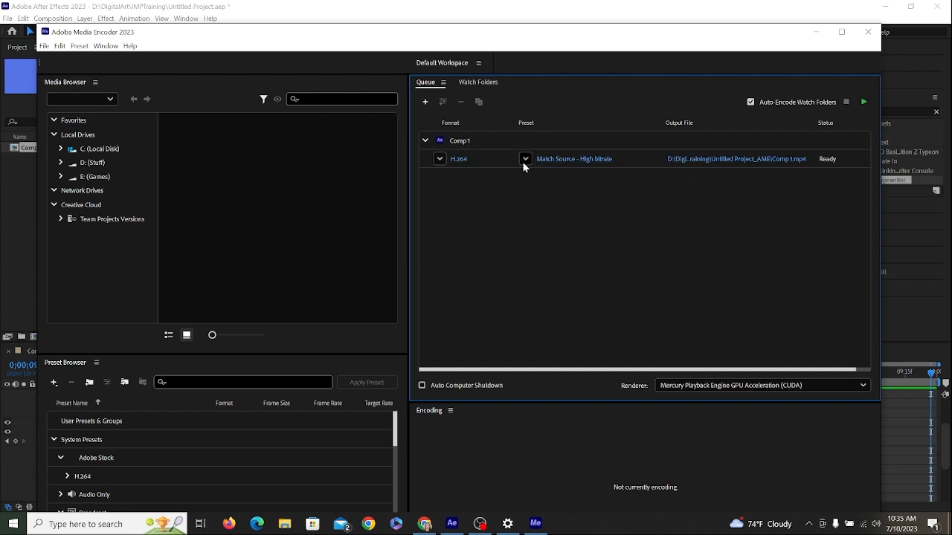
{"action": "left_click", "coordinate": [440, 159]}
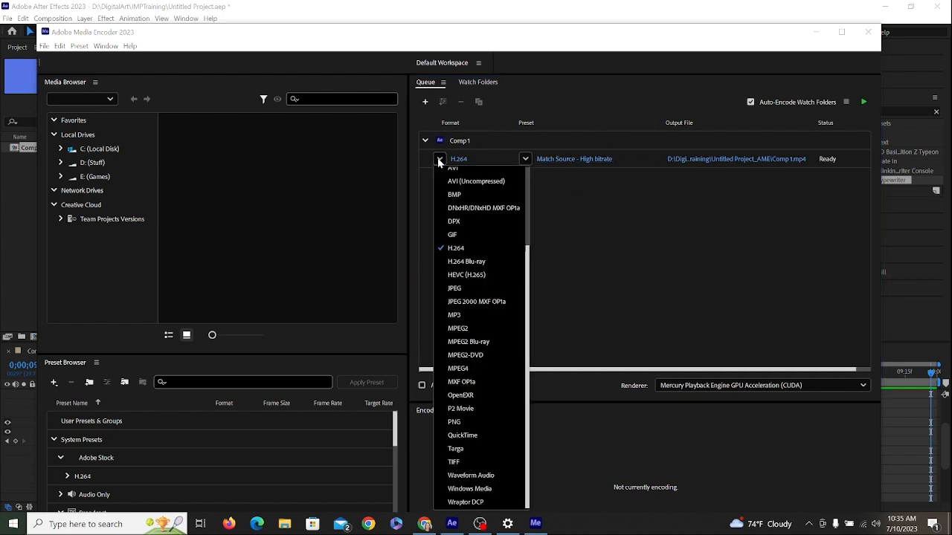
{"action": "left_click", "coordinate": [464, 252]}
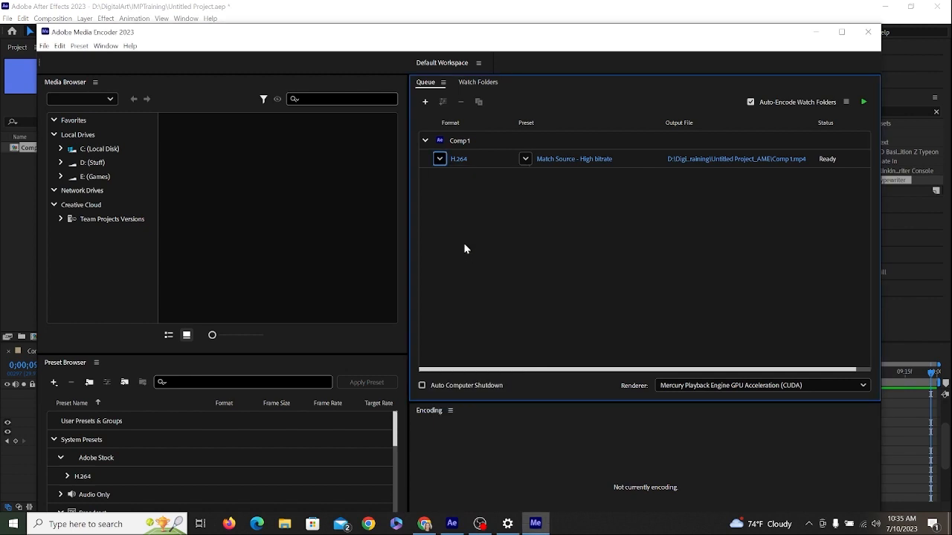
- Name the output file IntroTitleDemo in the Untitled Project_AME folder and start encoding the queue
{"action": "left_click", "coordinate": [699, 160]}
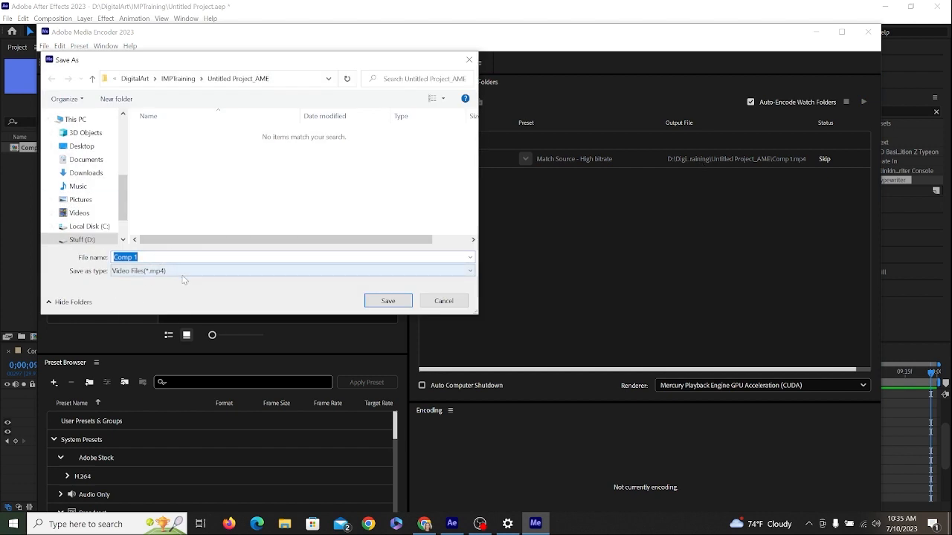
{"action": "type", "text": "IntroDTitleDemo"}
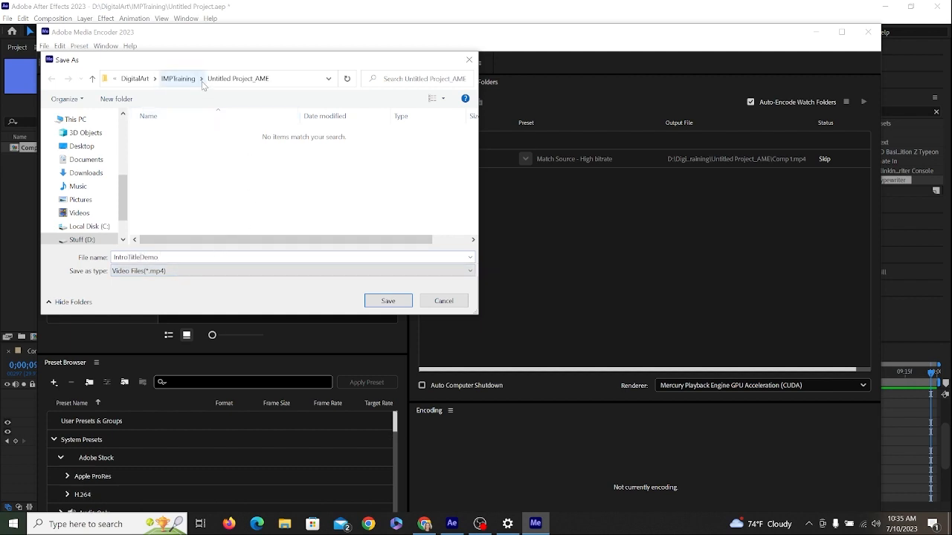
{"action": "left_click", "coordinate": [388, 301]}
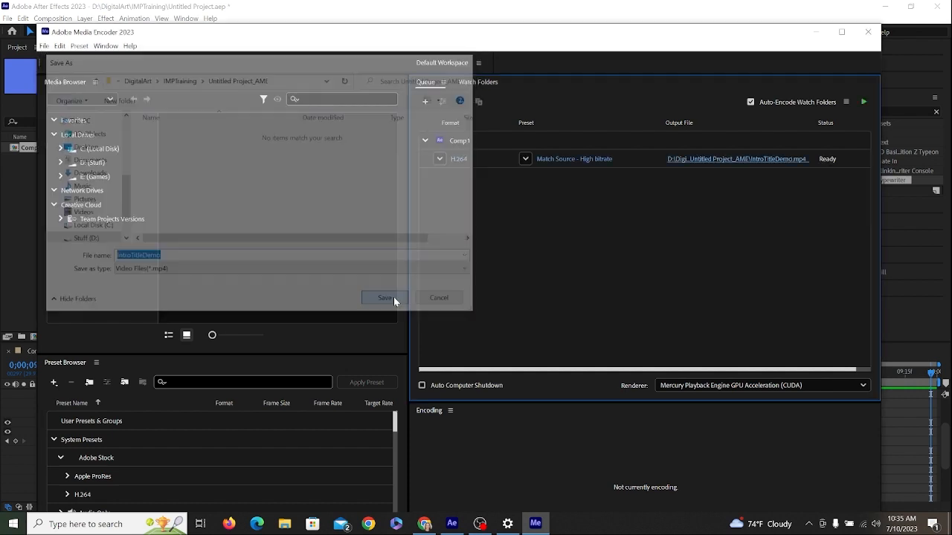
{"action": "left_click", "coordinate": [863, 102]}
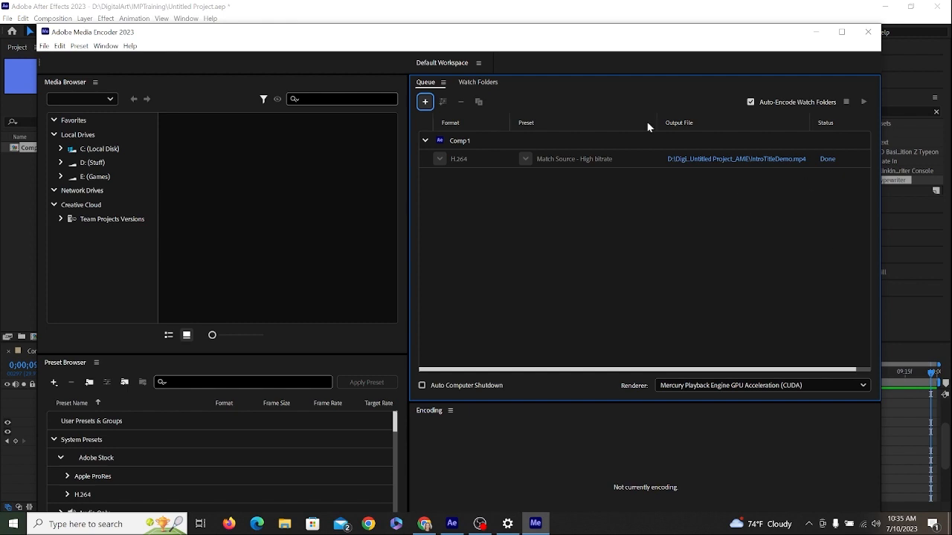
- Open the output folder of the encoded file, play the IntroTitleDemo video to check it, and close the player and folder
{"action": "left_click", "coordinate": [747, 160]}
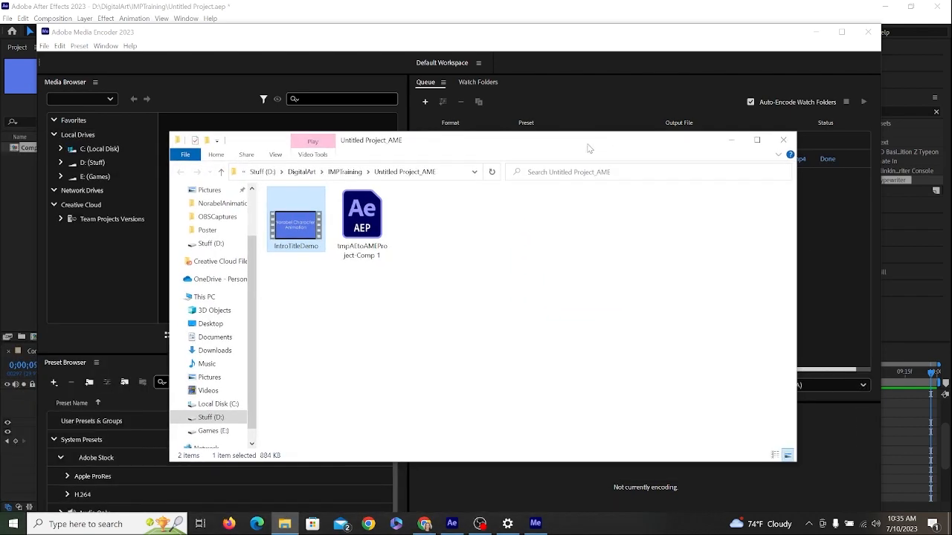
{"action": "double_click", "coordinate": [298, 227]}
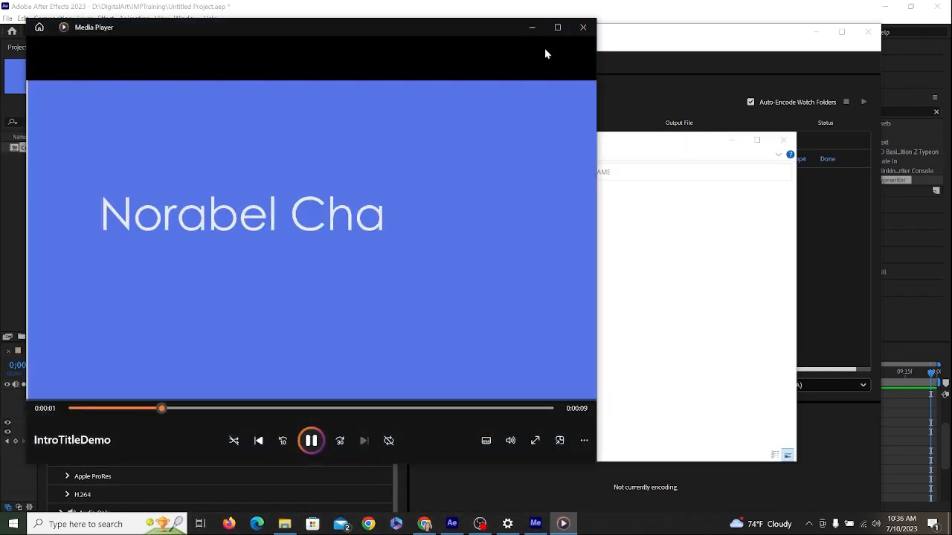
{"action": "left_click", "coordinate": [583, 27]}
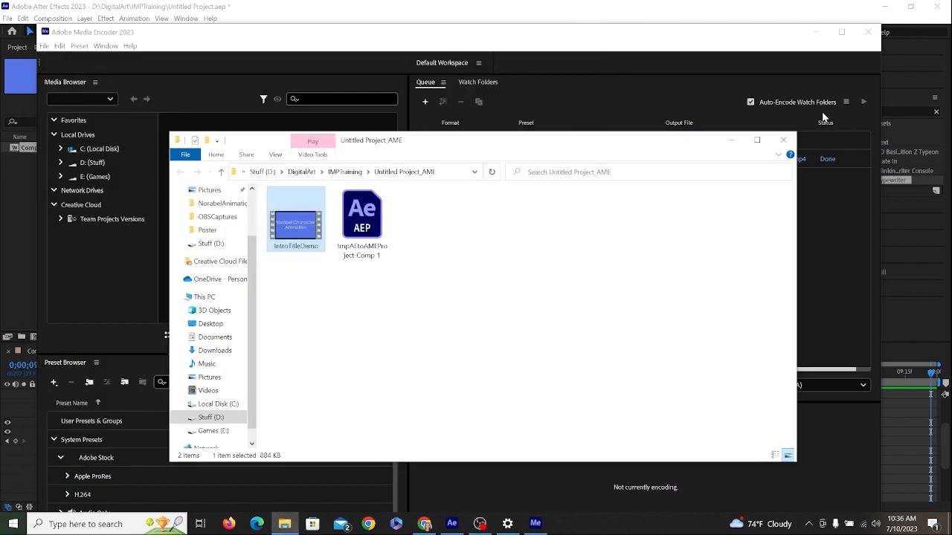
{"action": "left_click", "coordinate": [782, 140]}
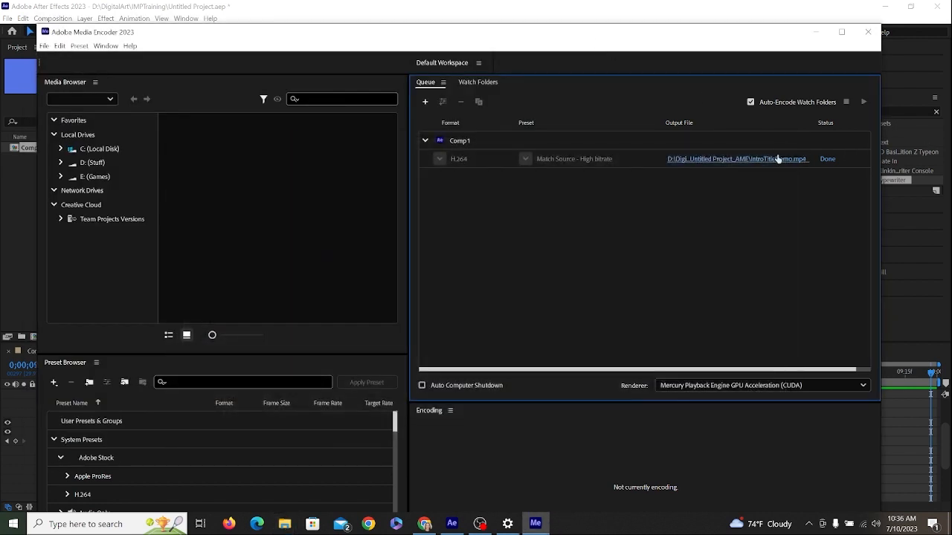